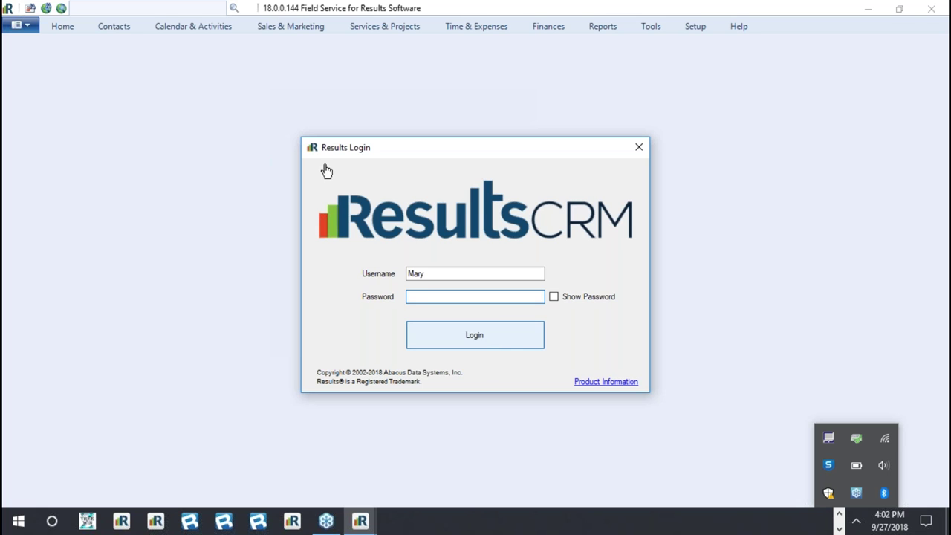
- Submit the entered password in the Results Login dialog to sign in
key("Return")
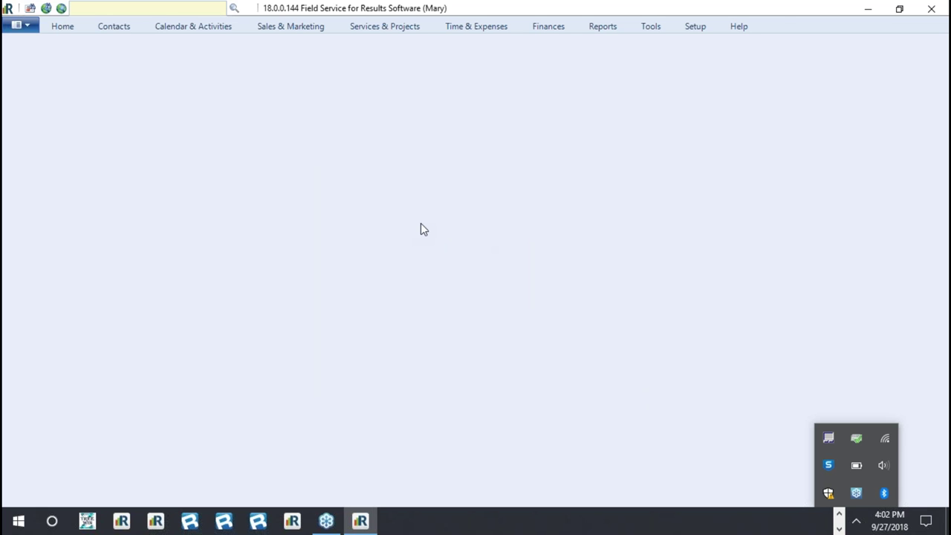
- Open the Users window from the Setup tab's Security group
left_click(694, 28)
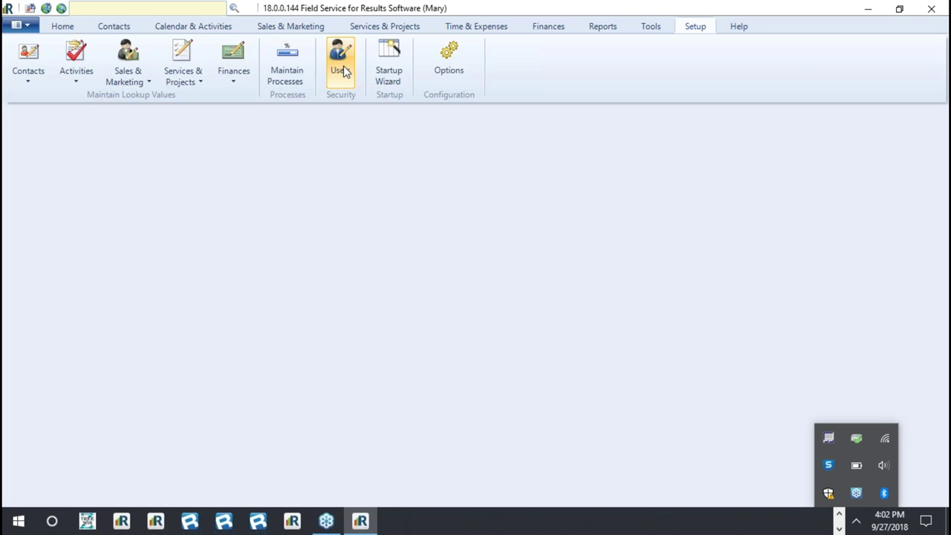
left_click(343, 68)
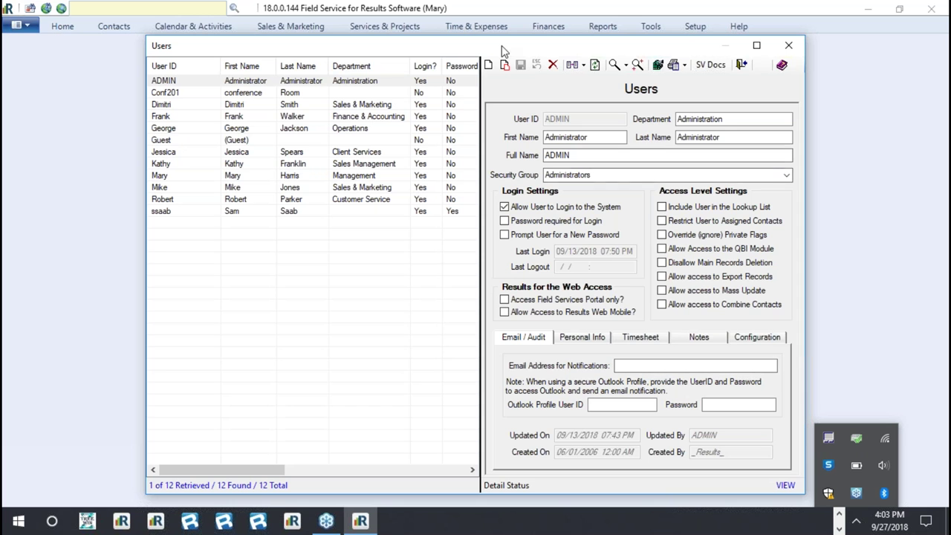
- Move the Users window aside and browse several user records, ending on the third user
left_click_drag(498, 50, 460, 53)
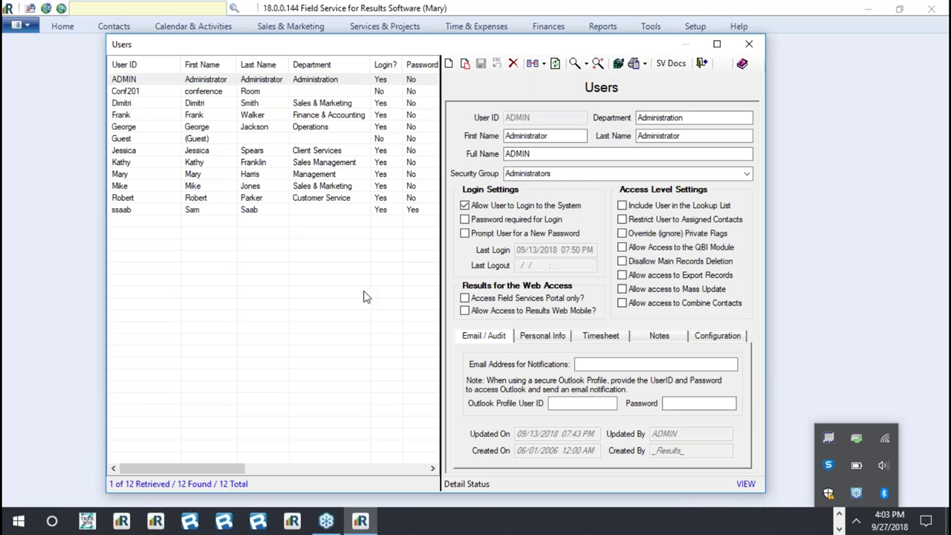
left_click(196, 104)
left_click(190, 152)
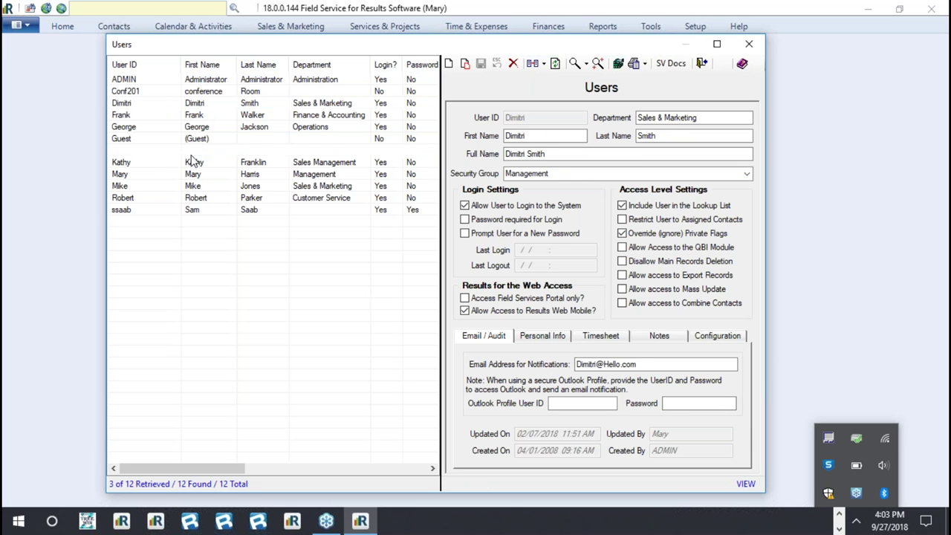
left_click(190, 185)
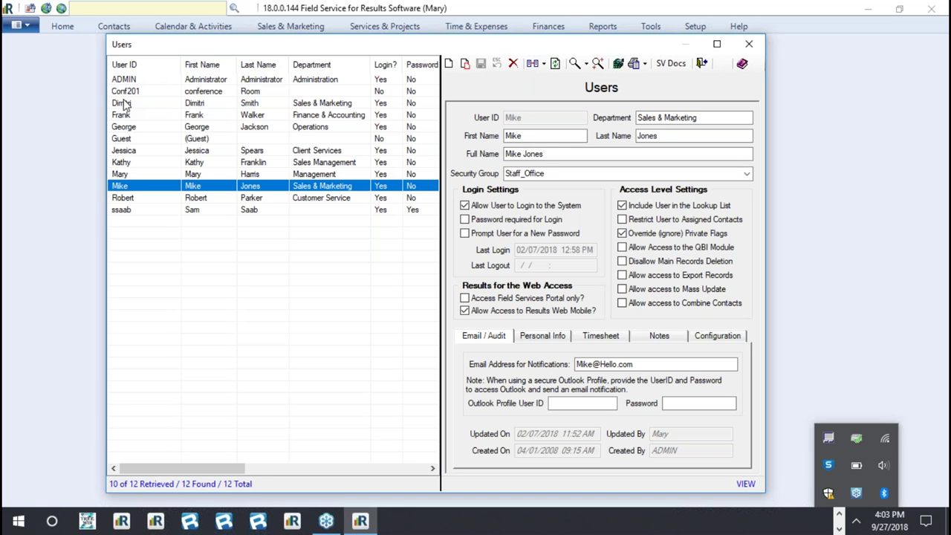
left_click(129, 105)
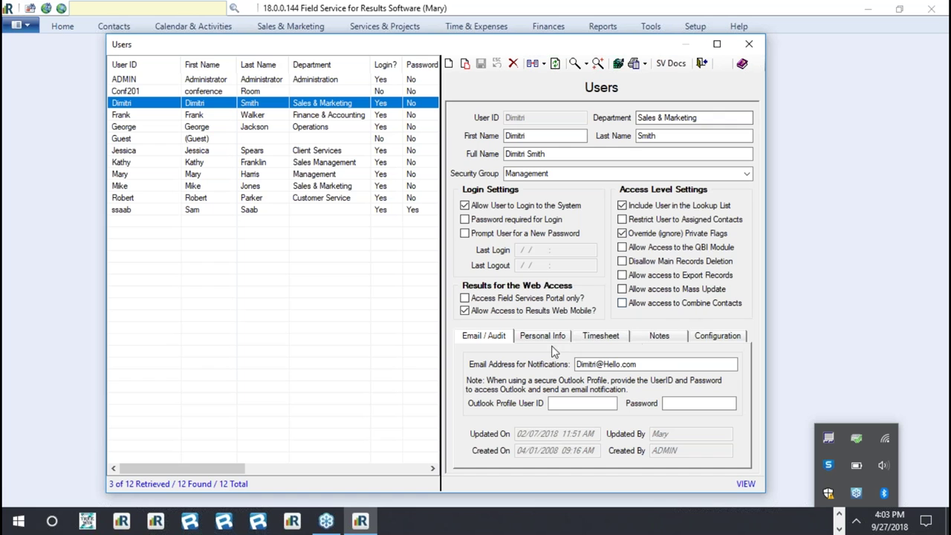
left_click(533, 337)
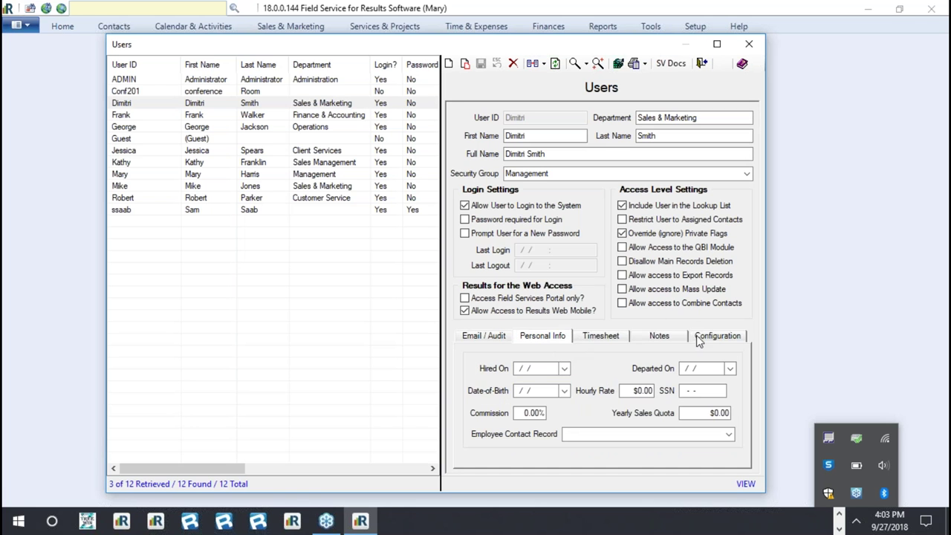
left_click(611, 336)
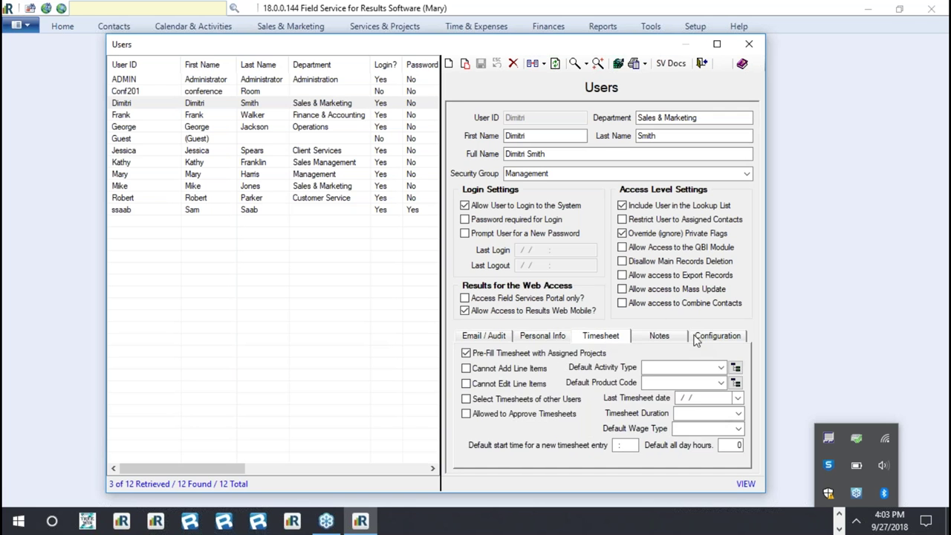
left_click(658, 337)
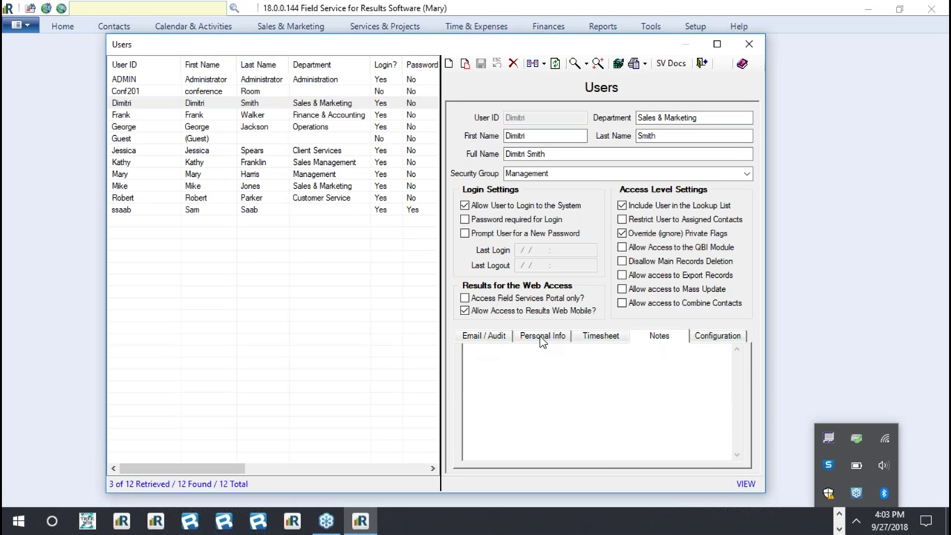
left_click(602, 338)
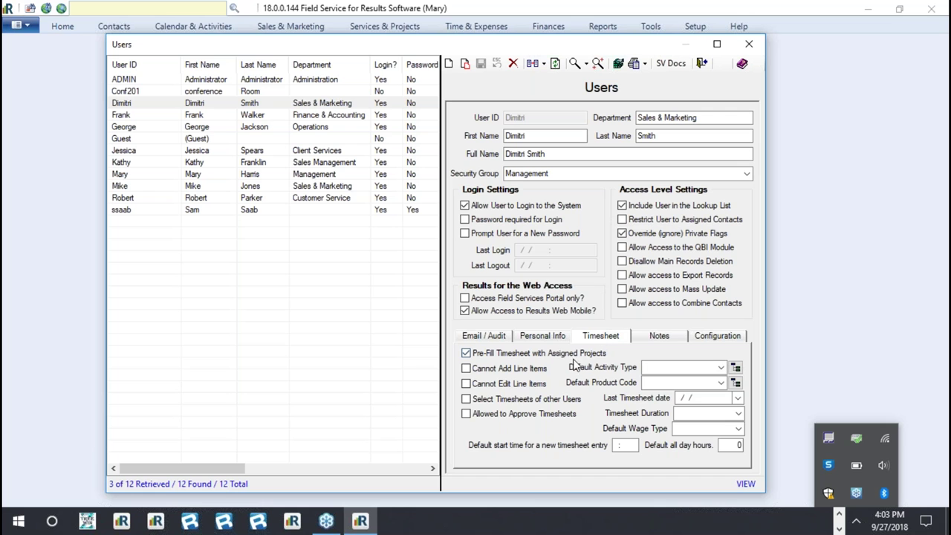
left_click(497, 335)
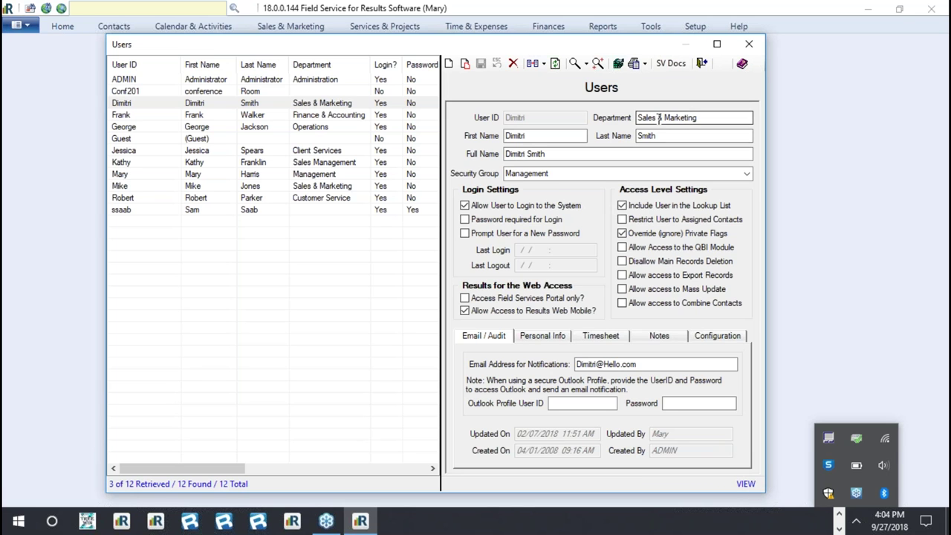
- Highlight the user's Department, Last Name and First Name values, then close the Users window
left_click(698, 118)
left_click_drag(698, 117, 613, 148)
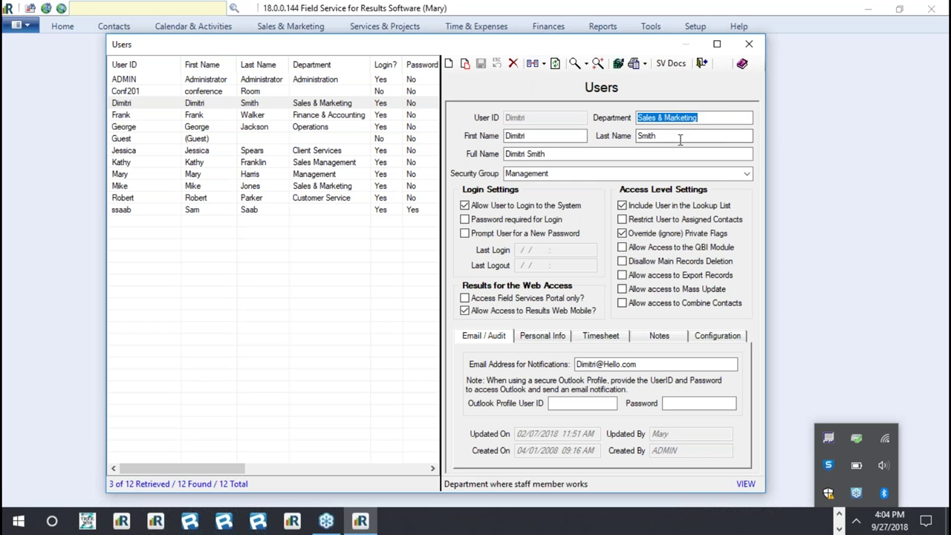
left_click_drag(669, 136, 621, 158)
left_click(543, 135)
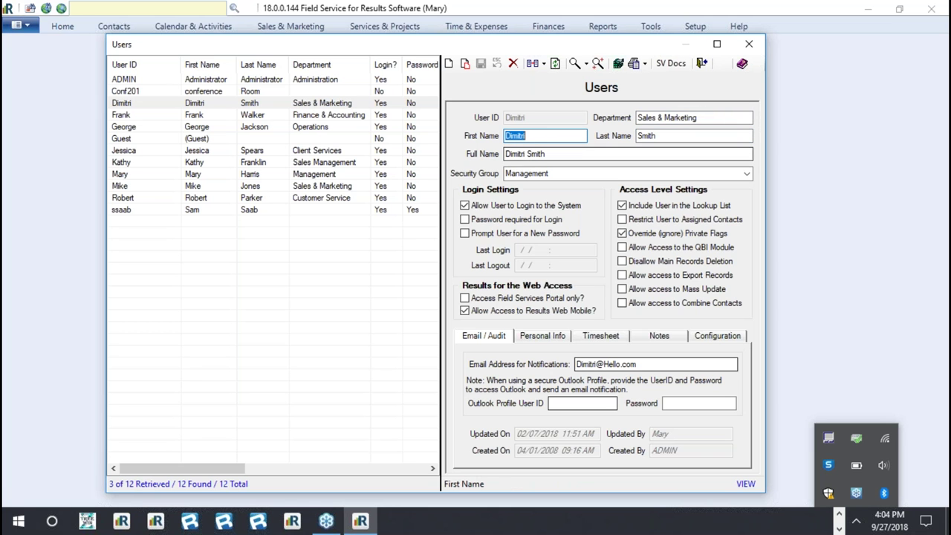
left_click(699, 117)
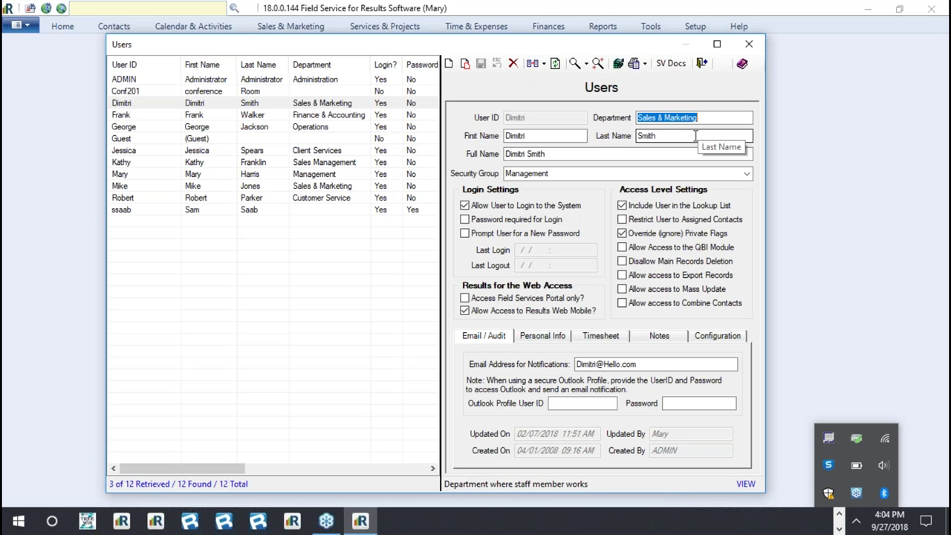
left_click(858, 526)
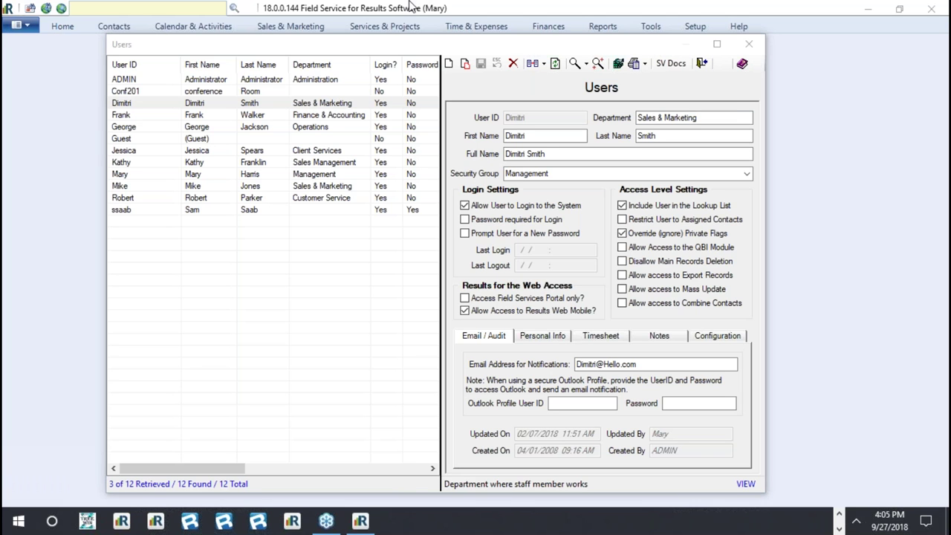
left_click(747, 44)
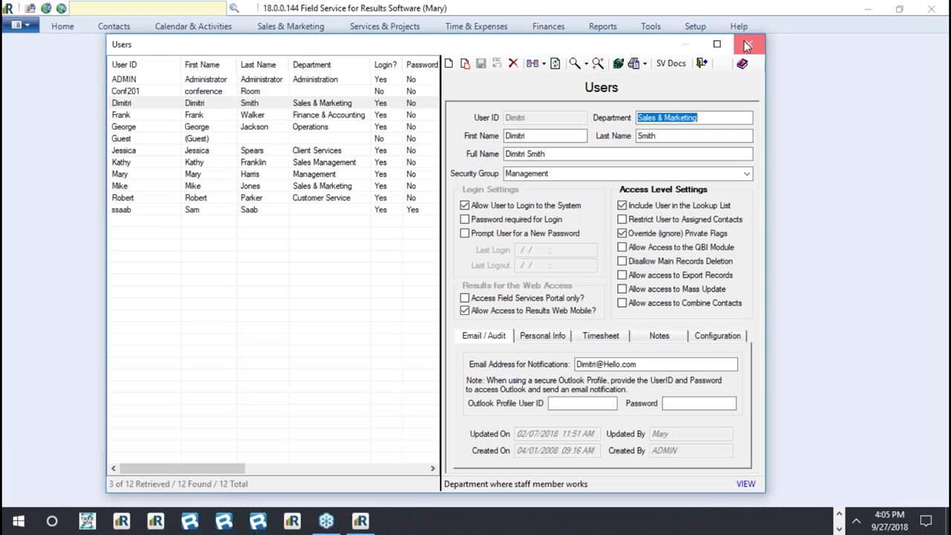
- Reopen Setup > Users and launch help from the Users window's Help (F1) button
left_click(738, 28)
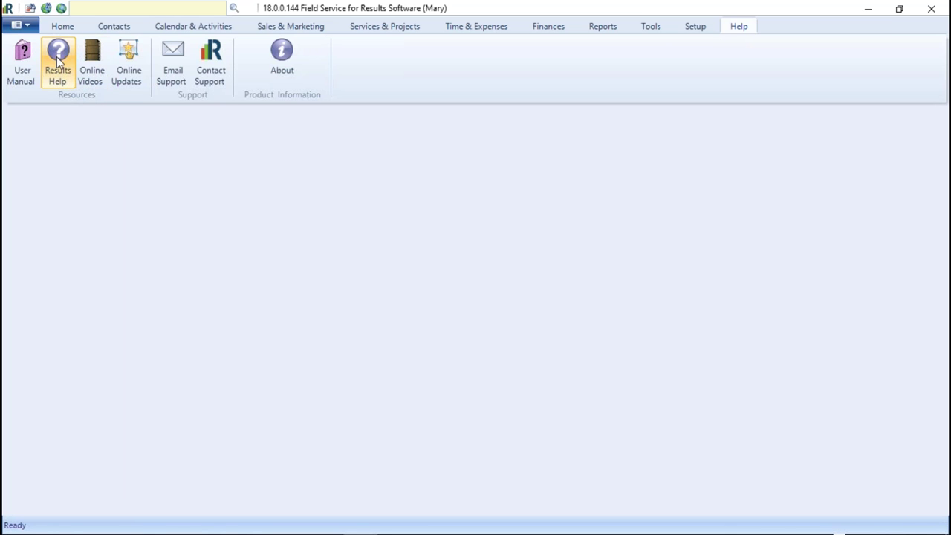
left_click(697, 28)
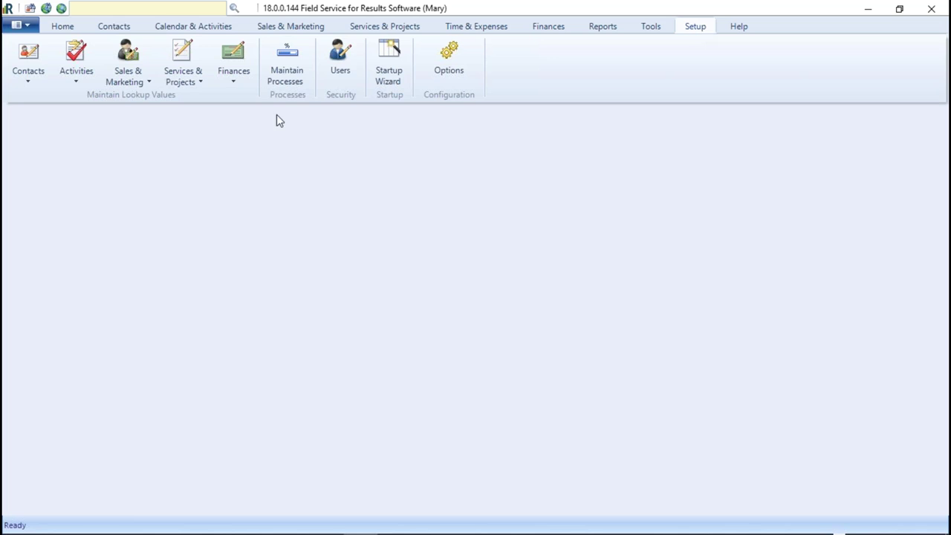
left_click(341, 59)
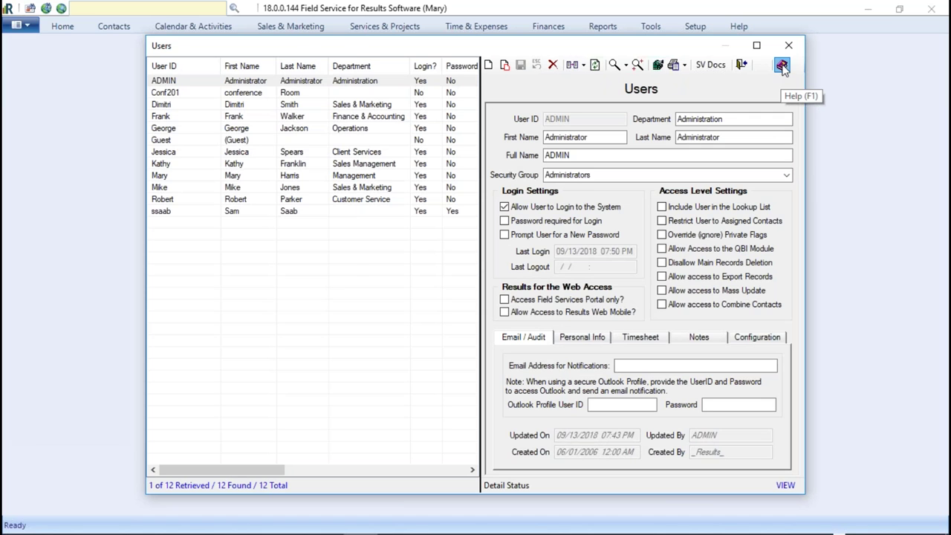
left_click(782, 66)
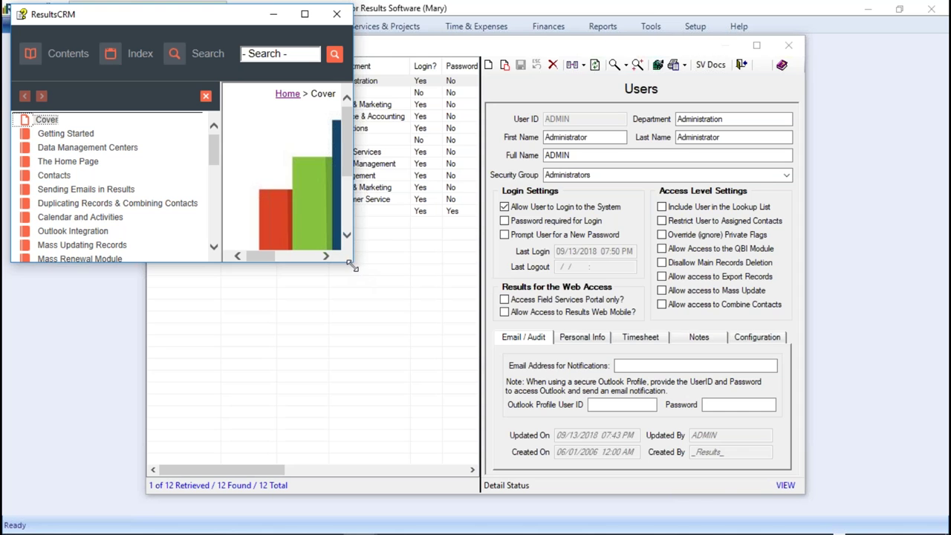
- Enlarge and reposition the help window, then open the User Accounts topic
left_click_drag(353, 265, 778, 510)
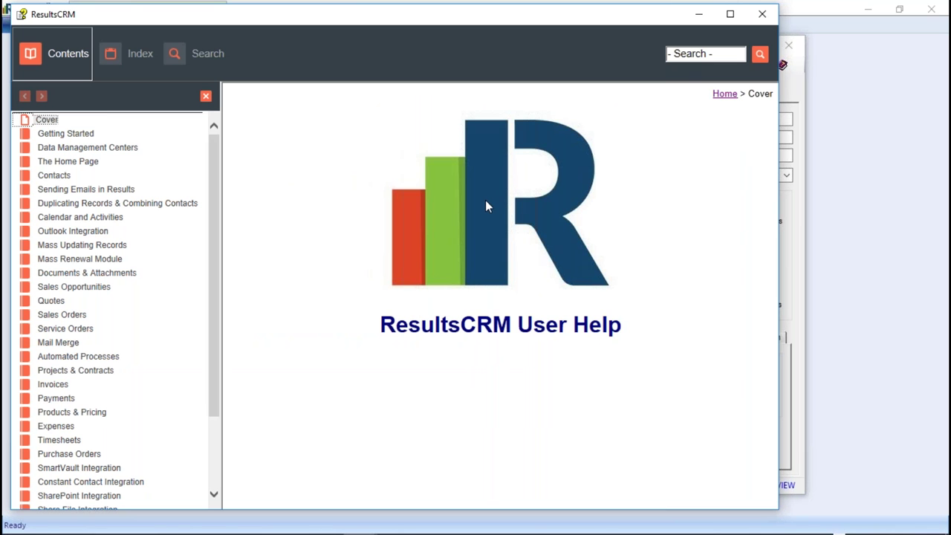
left_click_drag(579, 20, 687, 16)
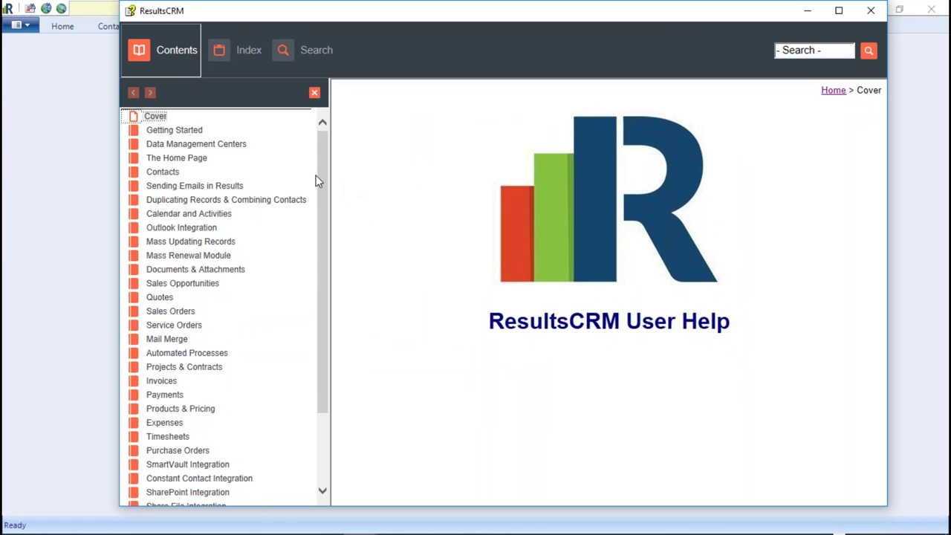
scroll(322, 182, "down", 3)
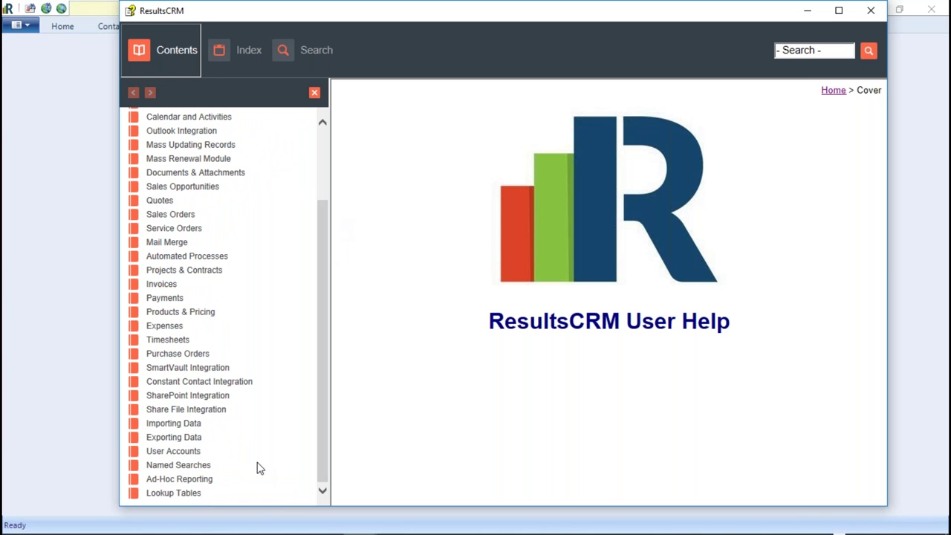
left_click(181, 453)
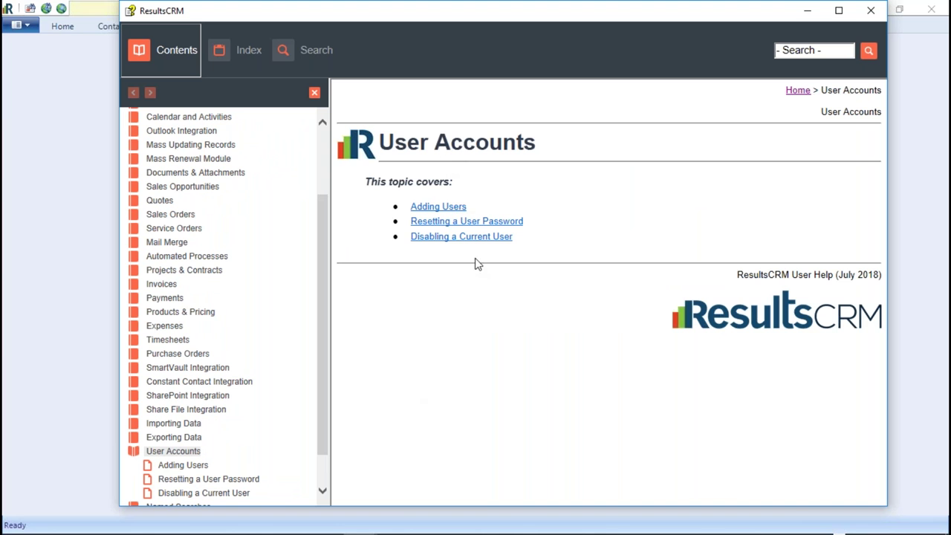
- Read through the Adding Users help page, then minimize the help window
left_click(437, 208)
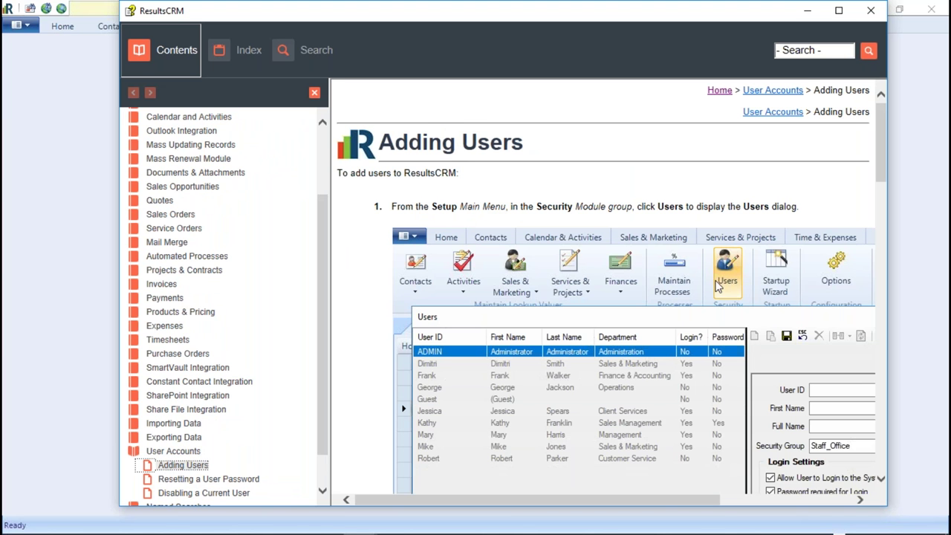
left_click_drag(119, 16, 26, 16)
scroll(666, 257, "down", 5)
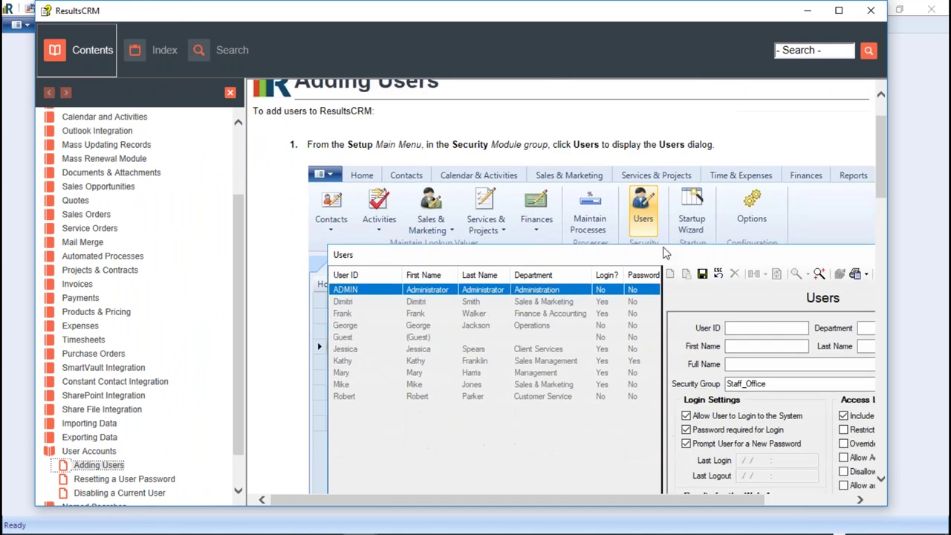
scroll(666, 257, "down", 10)
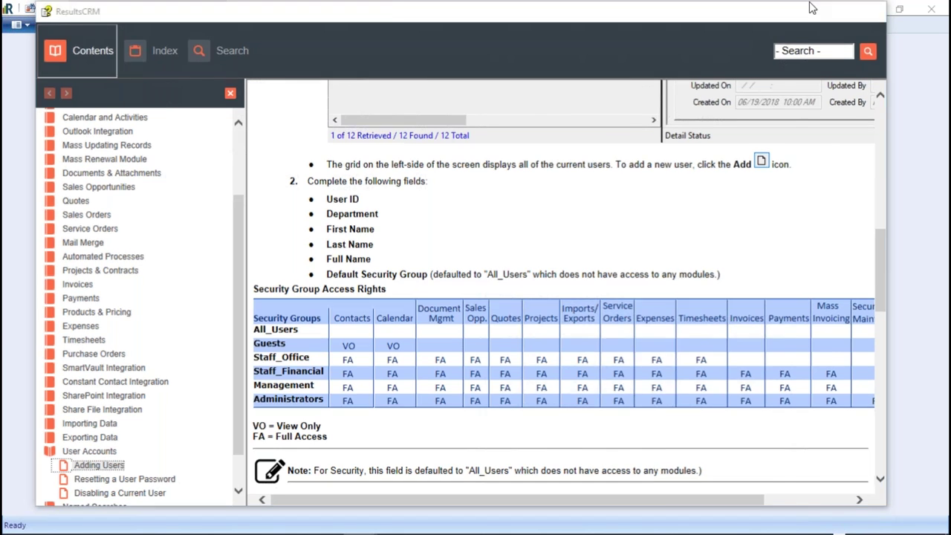
left_click(810, 10)
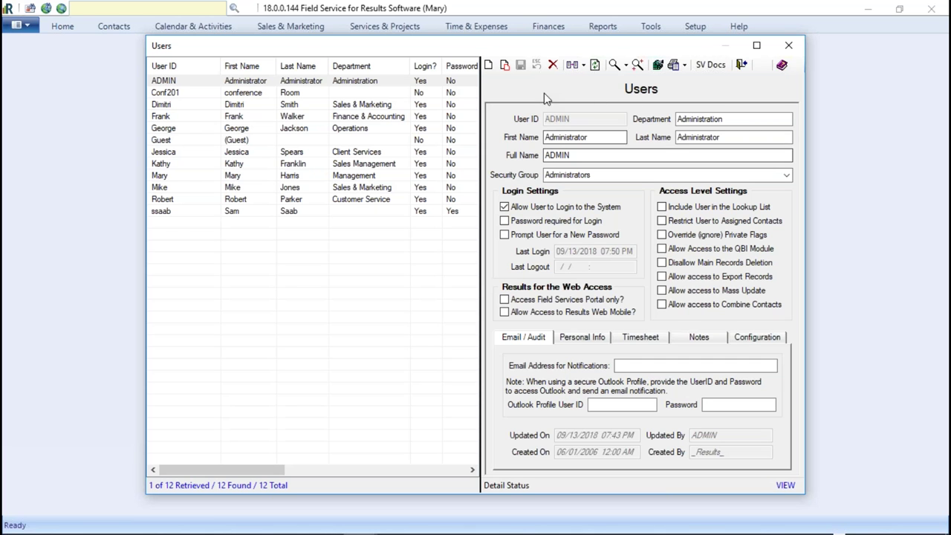
- Add a blank new user record in the Users window, defaulting to Staff_Office
left_click(489, 66)
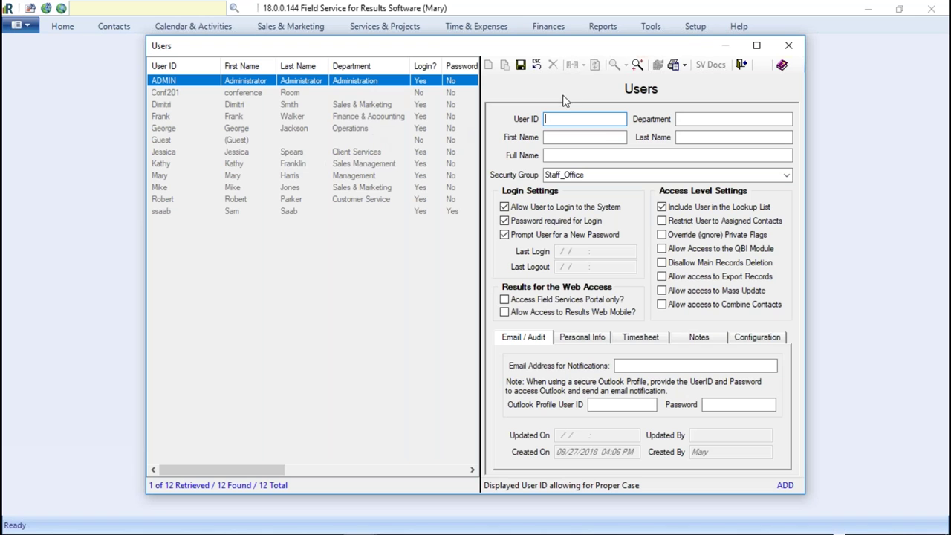
- Enter the new user's ID, first name and last name
type("Steve")
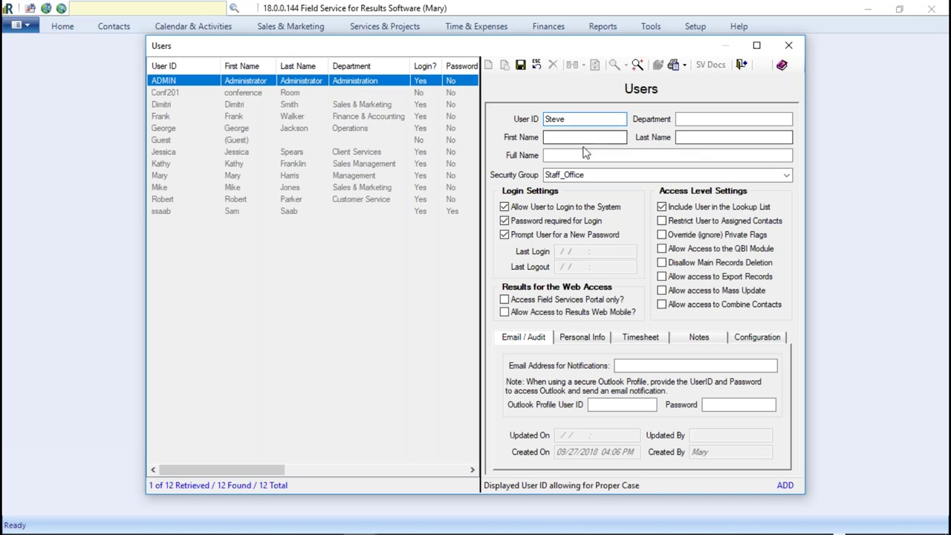
left_click(562, 137)
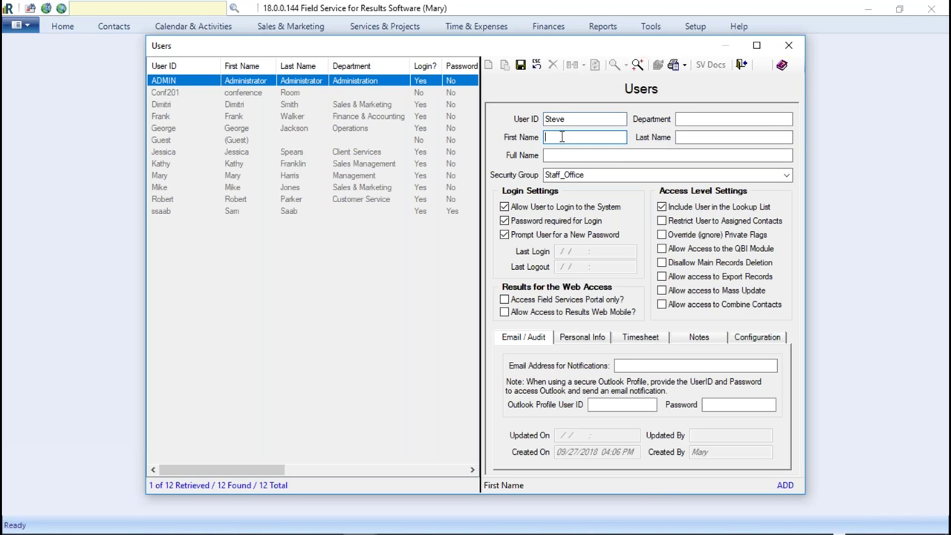
left_click(733, 137)
key("Tab")
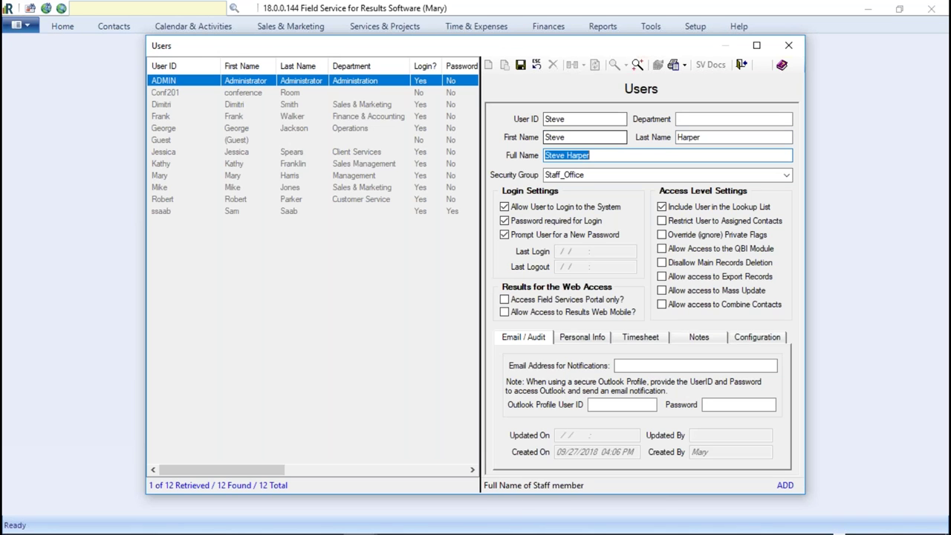
- Clear the Full Name field so it refills from the first and last names
key("BackSpace")
key("shift+Tab")
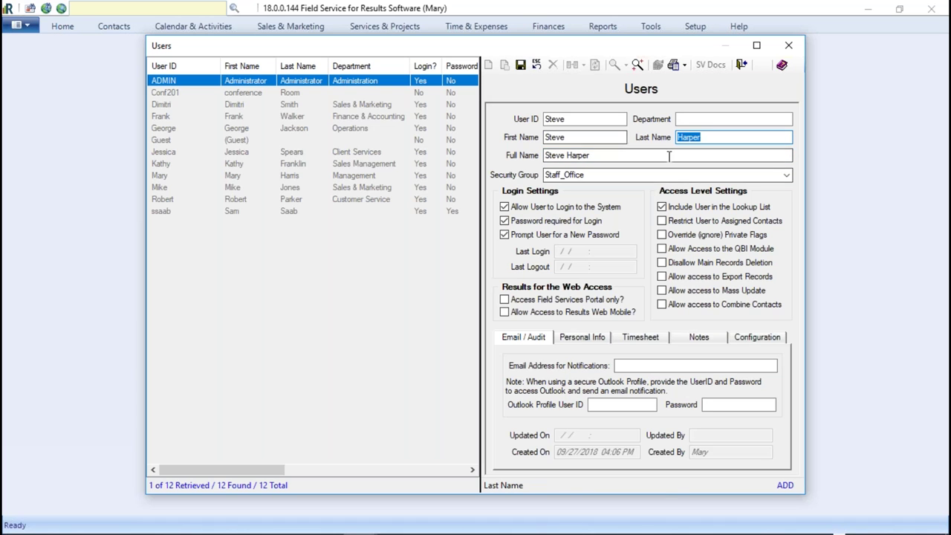
double_click(576, 136)
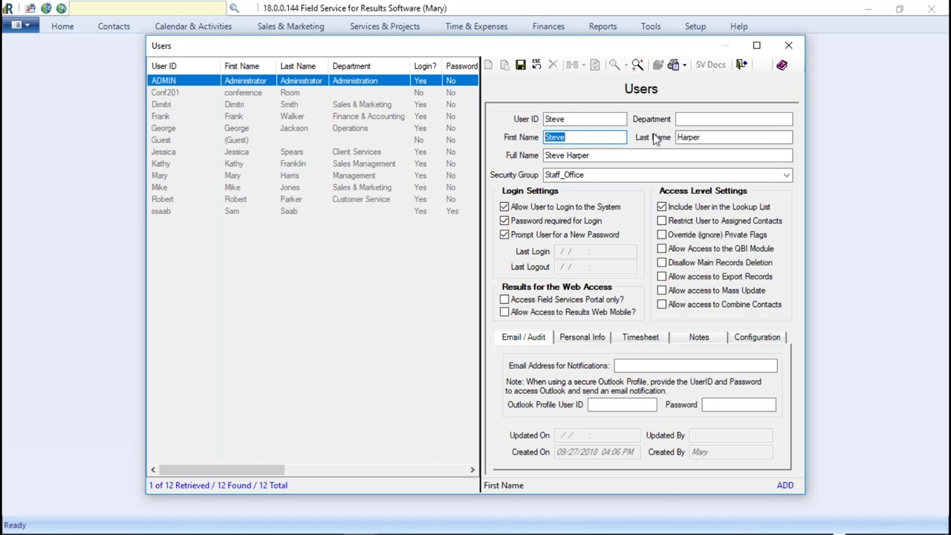
double_click(724, 135)
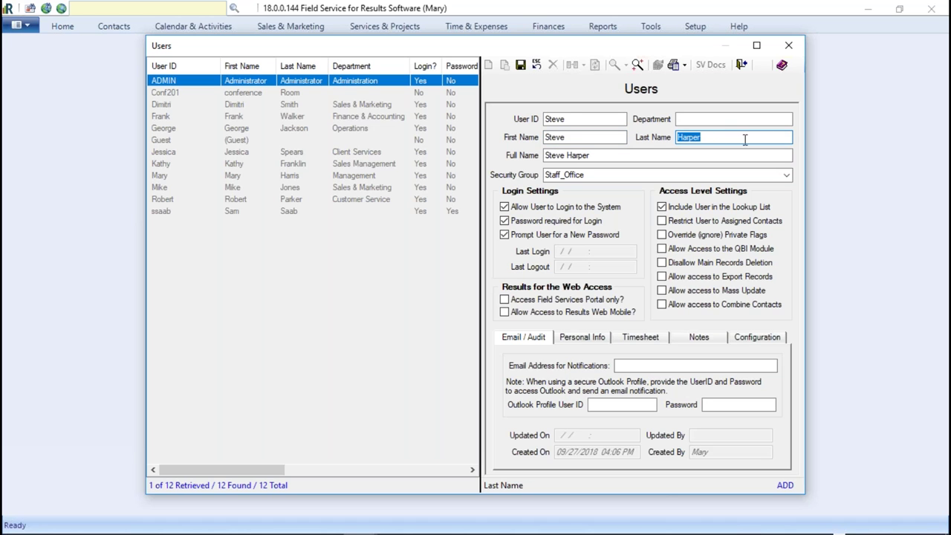
left_click_drag(590, 155, 544, 155)
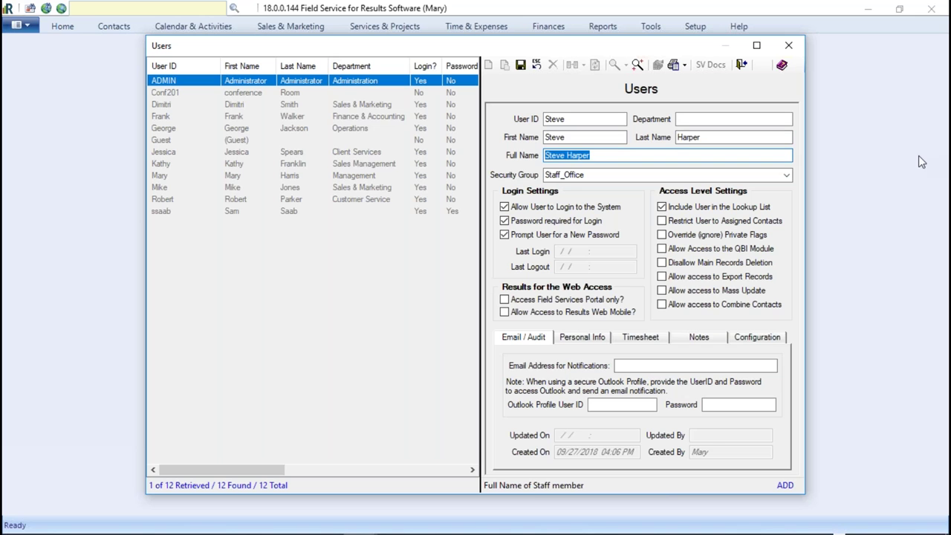
key("BackSpace")
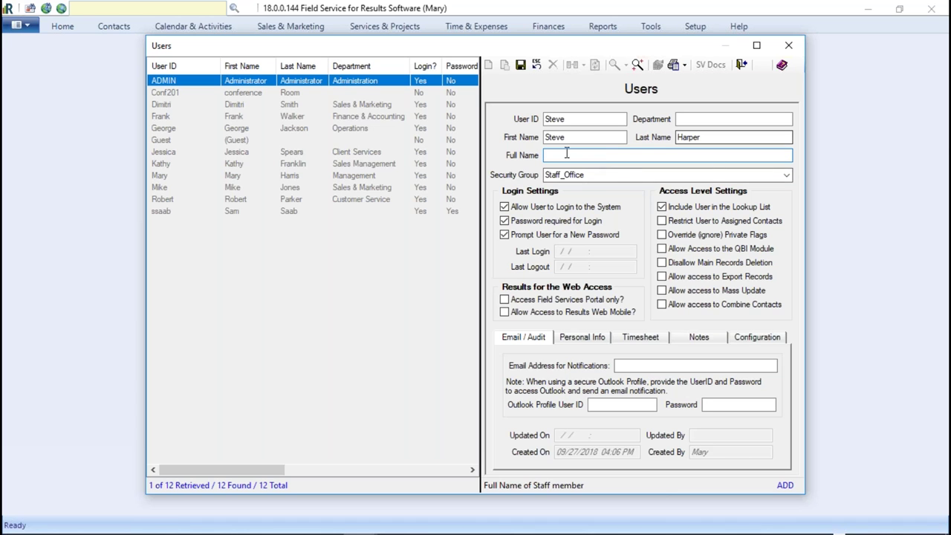
key("shift+Tab")
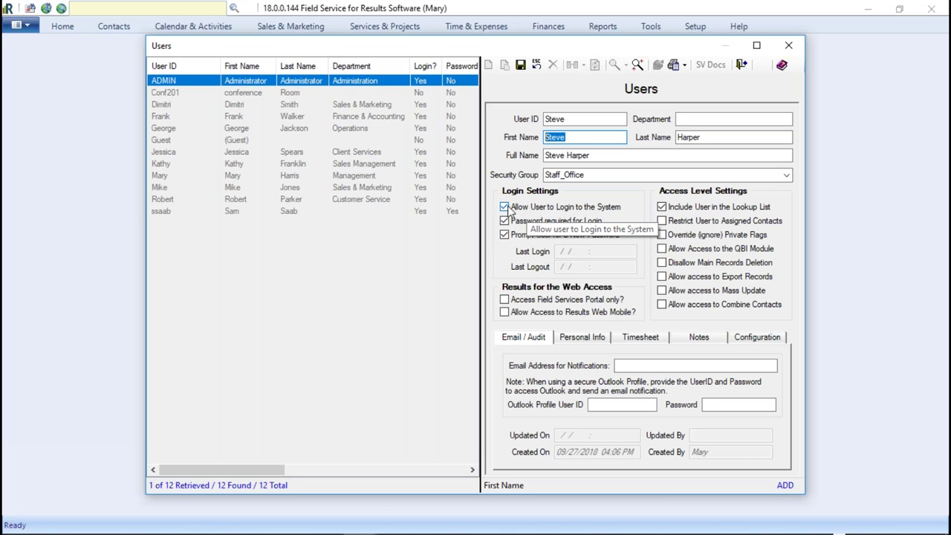
- Keep login allowed and password required, then save the new user record
left_click(504, 207)
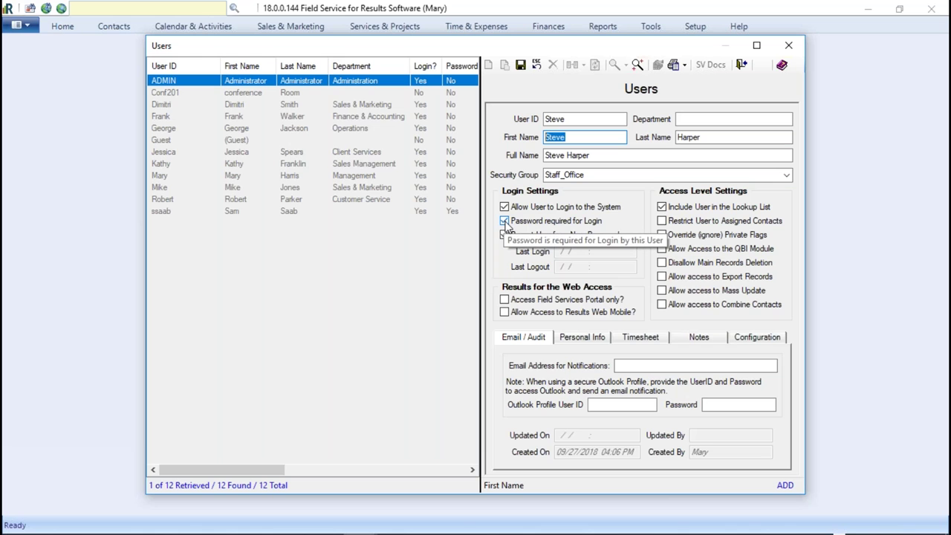
left_click(504, 234)
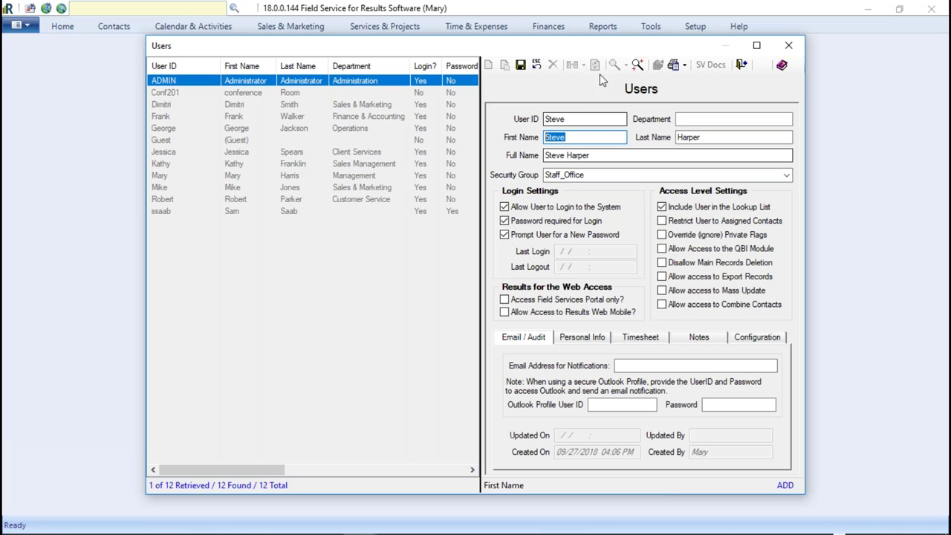
left_click(521, 65)
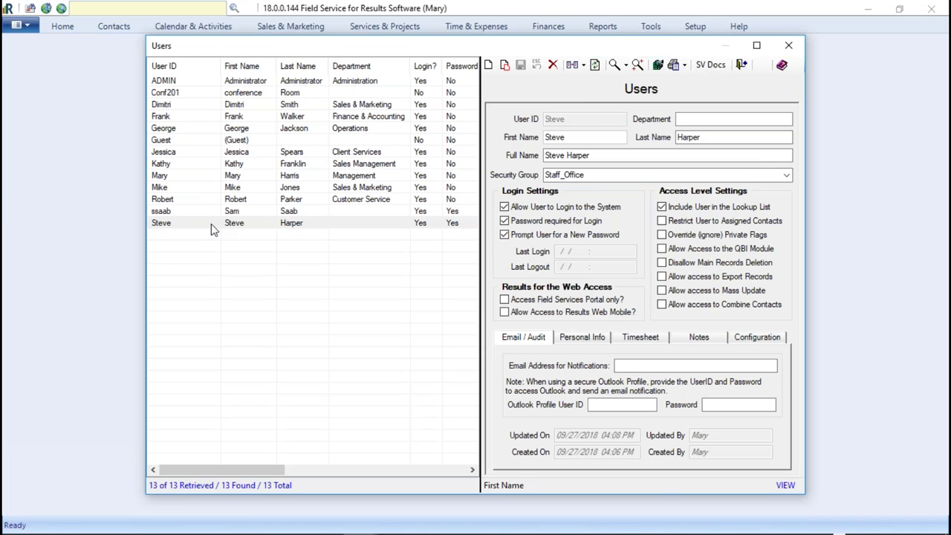
- Sort the users list by Department and review other users' department values
left_click(272, 222)
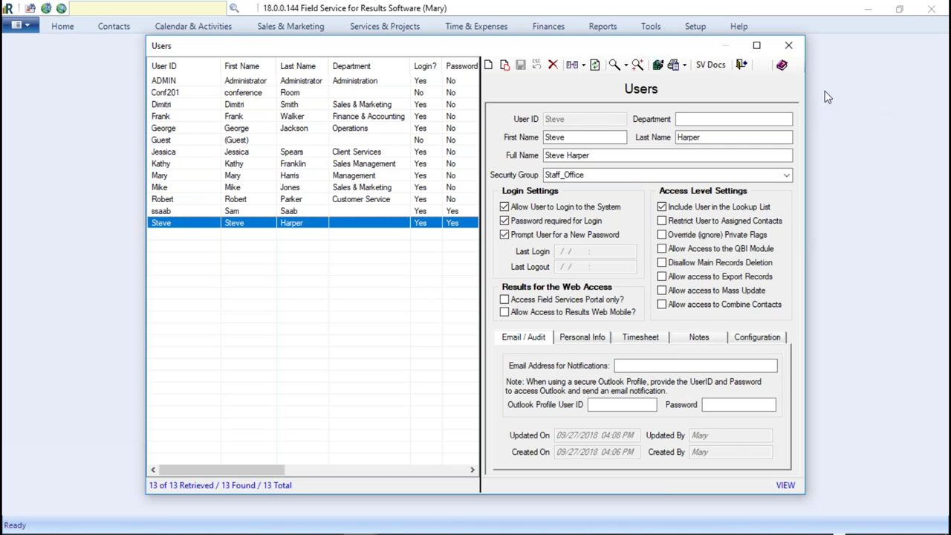
left_click(760, 119)
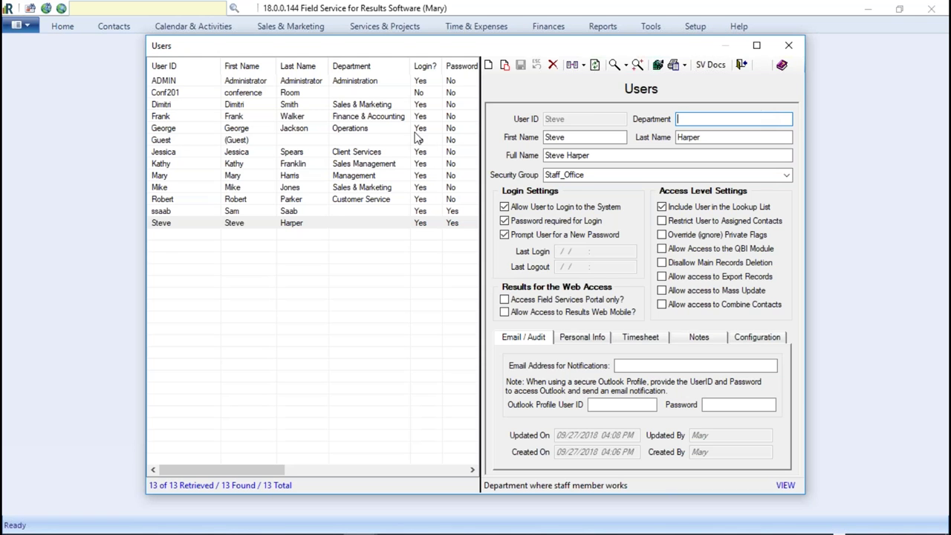
left_click(359, 67)
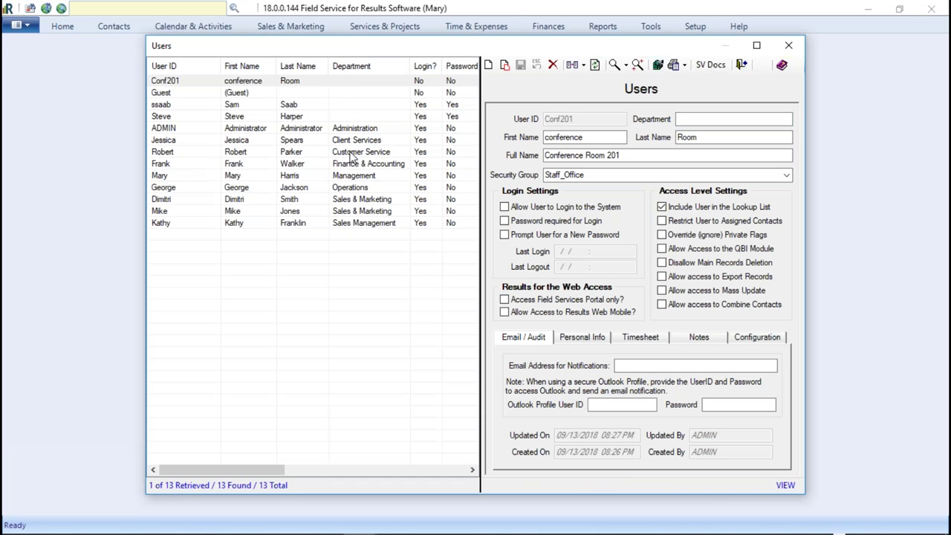
left_click(355, 200)
left_click(350, 212)
left_click(354, 224)
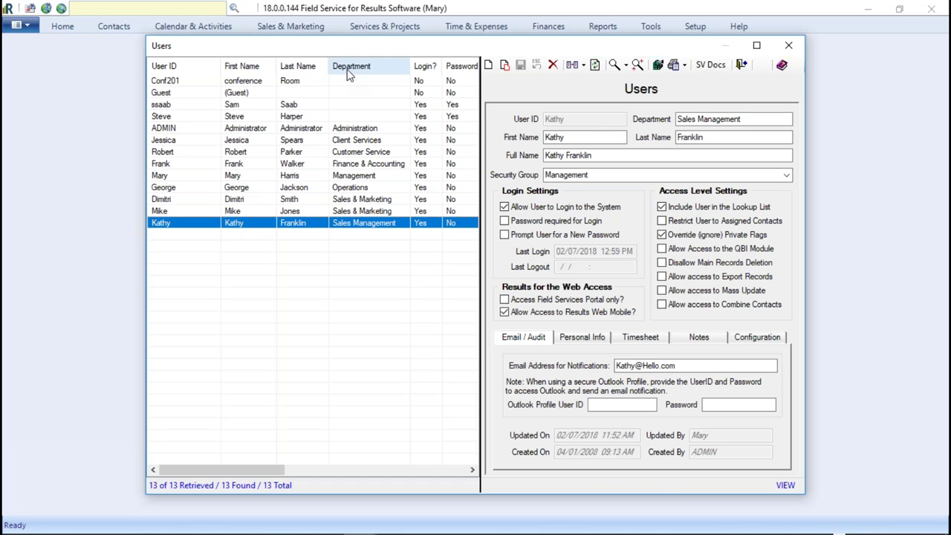
left_click(364, 211)
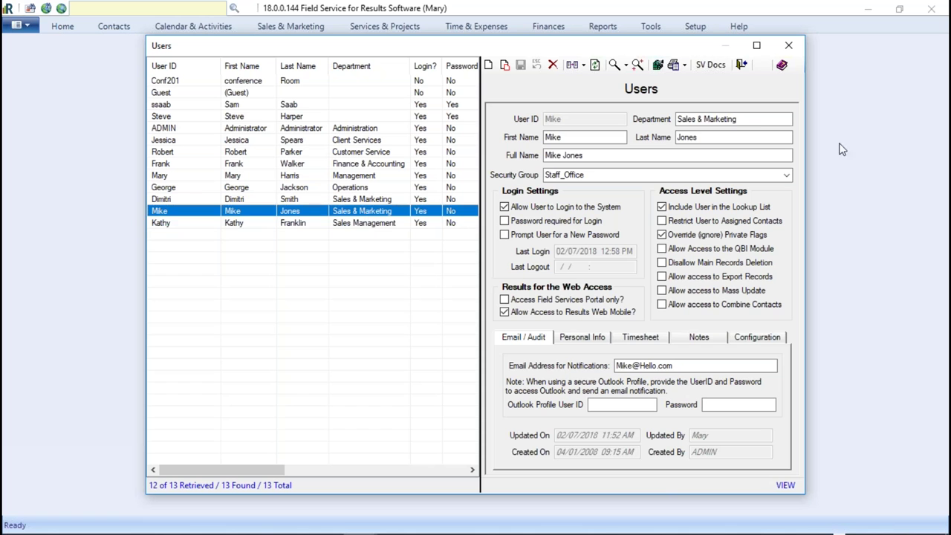
left_click(739, 118)
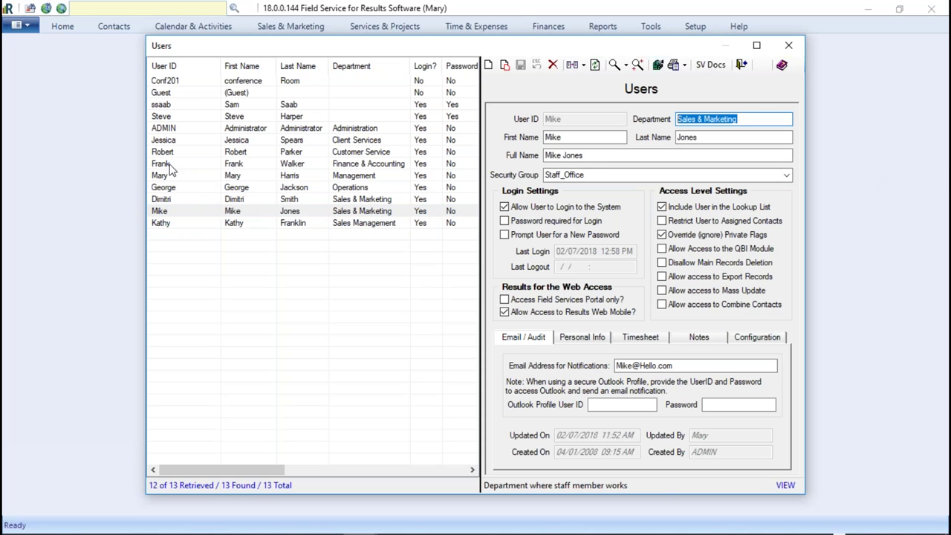
- Set the department to Sales & Marketing for the new user and one other user, saving each
left_click(170, 119)
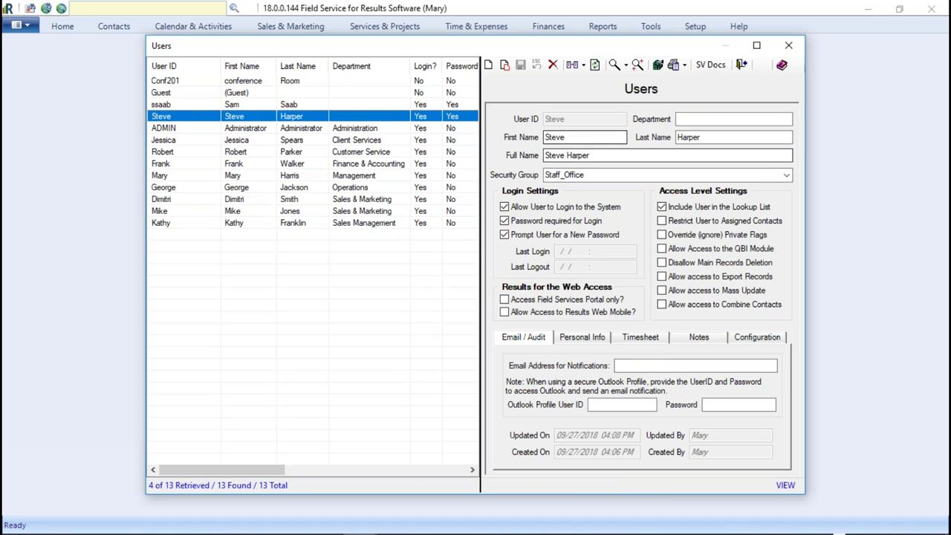
left_click(691, 119)
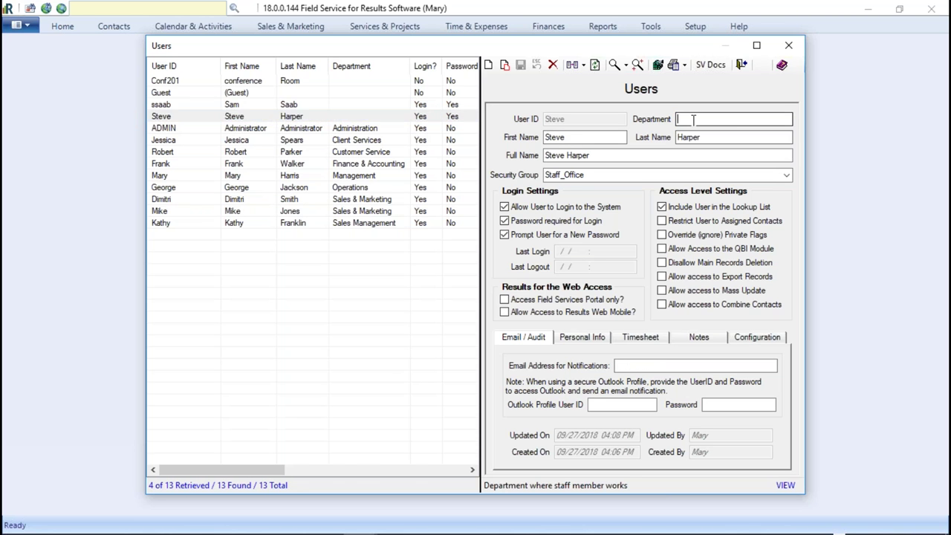
type("Sales & Marketing")
key("Return")
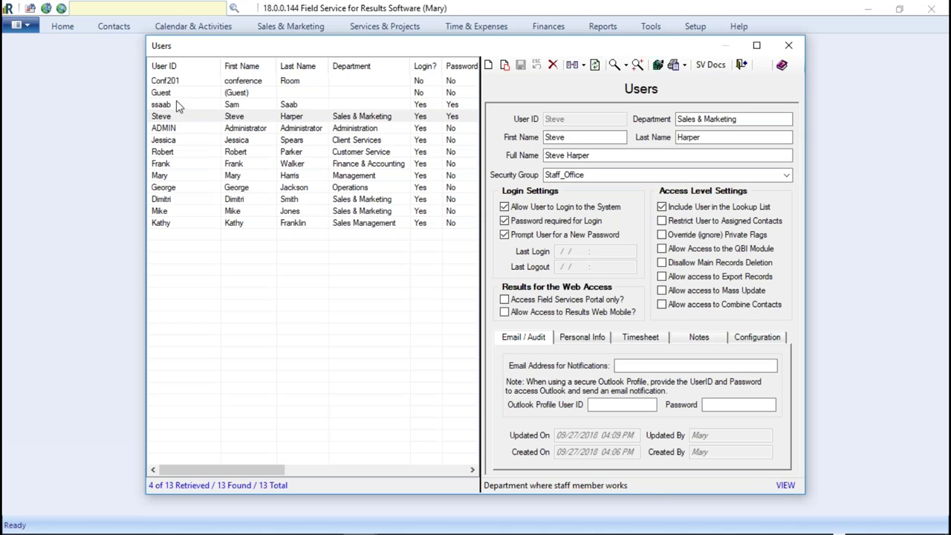
left_click(175, 104)
left_click(696, 119)
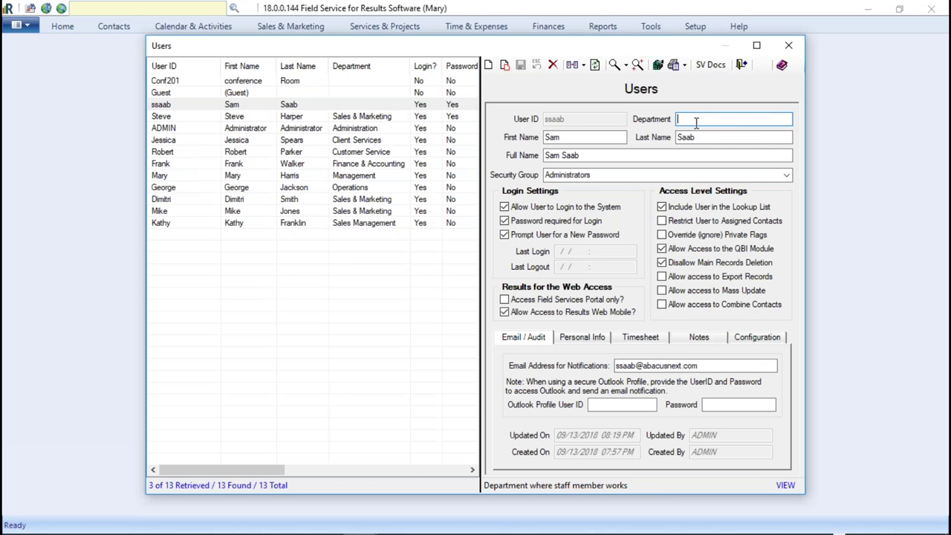
type("Sales & Marketing")
left_click(520, 66)
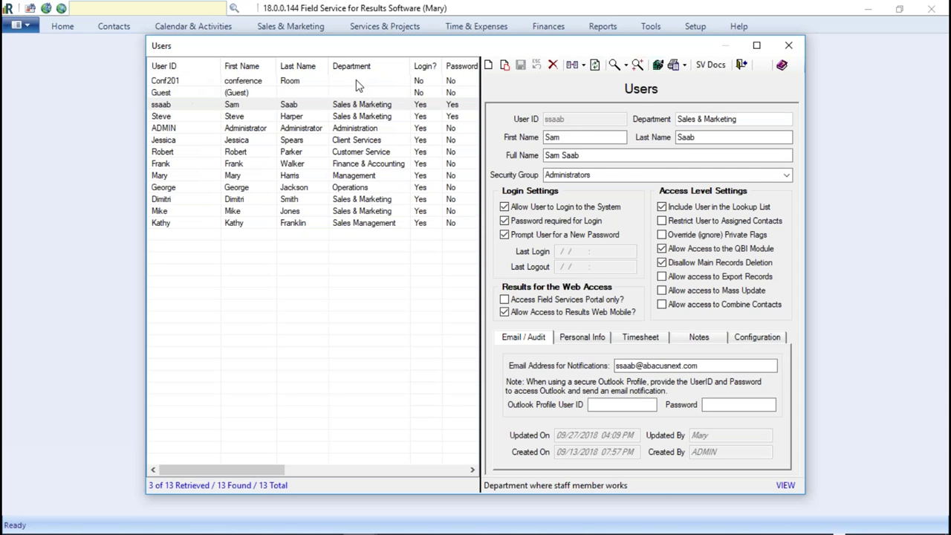
- View the conference room and Guest records, then close the Users window
left_click(238, 85)
left_click(238, 93)
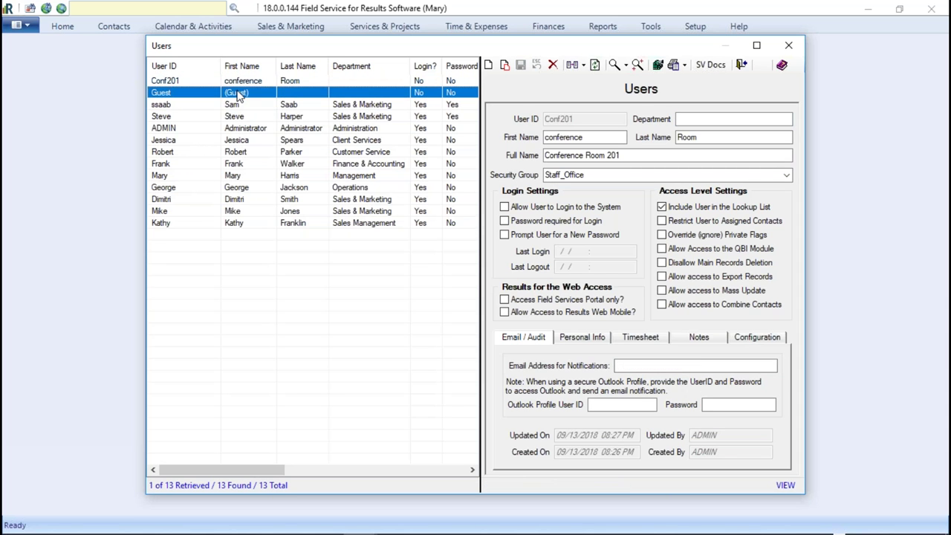
left_click(788, 46)
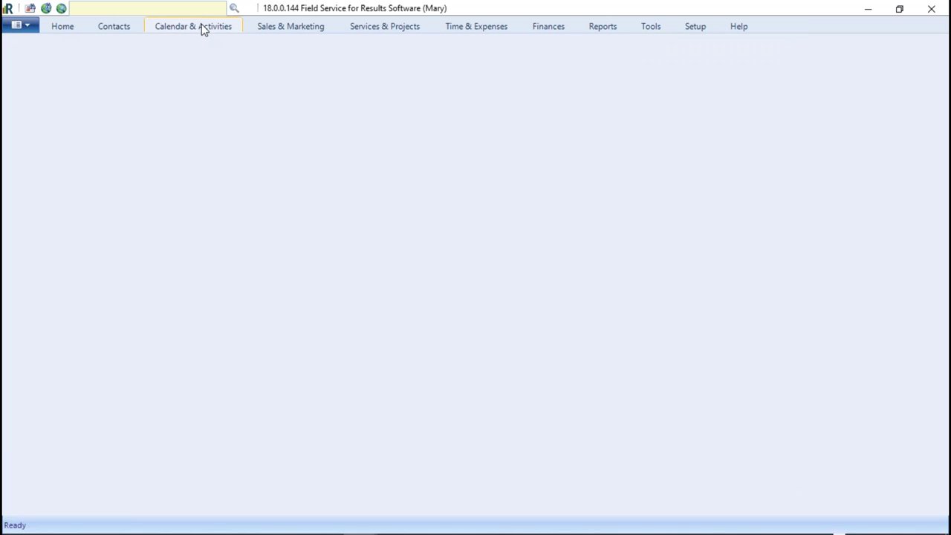
- Open a Daily calendar filtered to Sales & Marketing showing all its users plus Unassigned
left_click(166, 26)
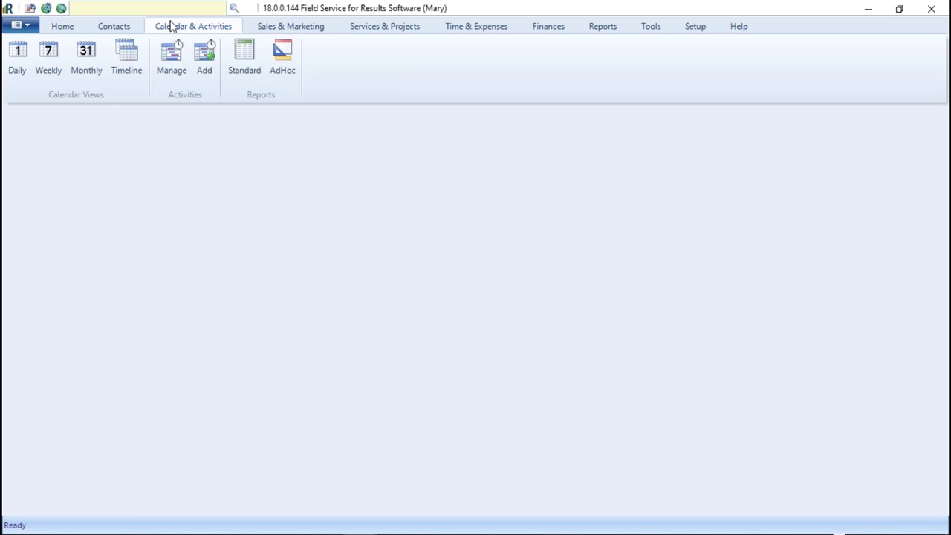
left_click(19, 59)
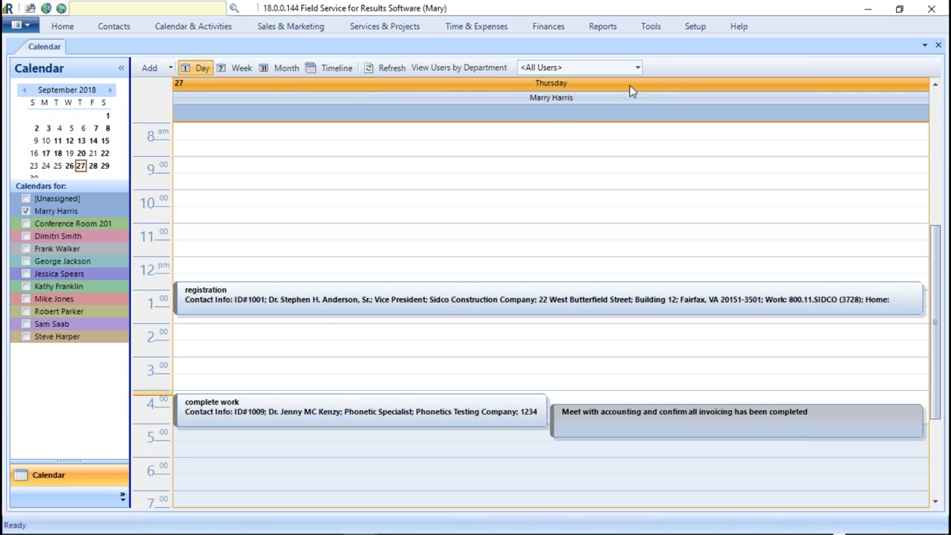
left_click(638, 69)
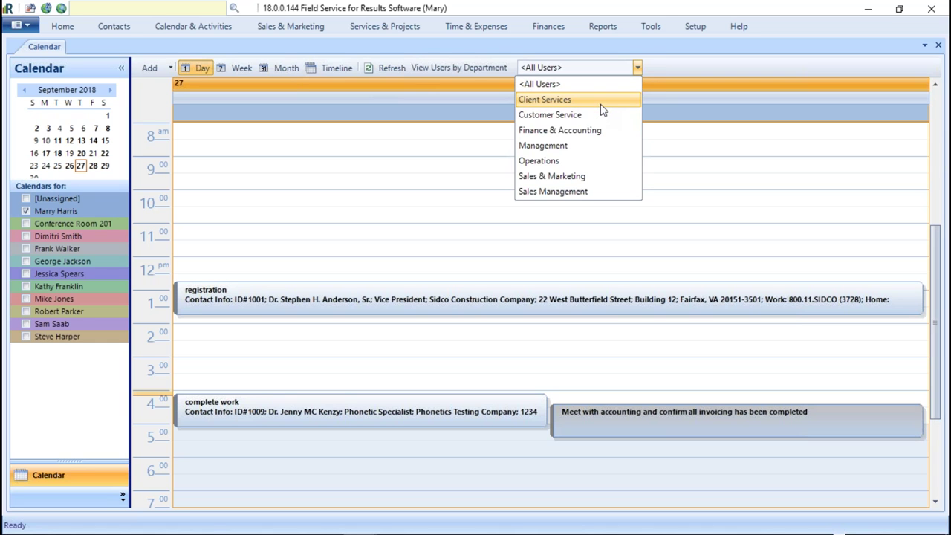
key("s")
left_click(539, 175)
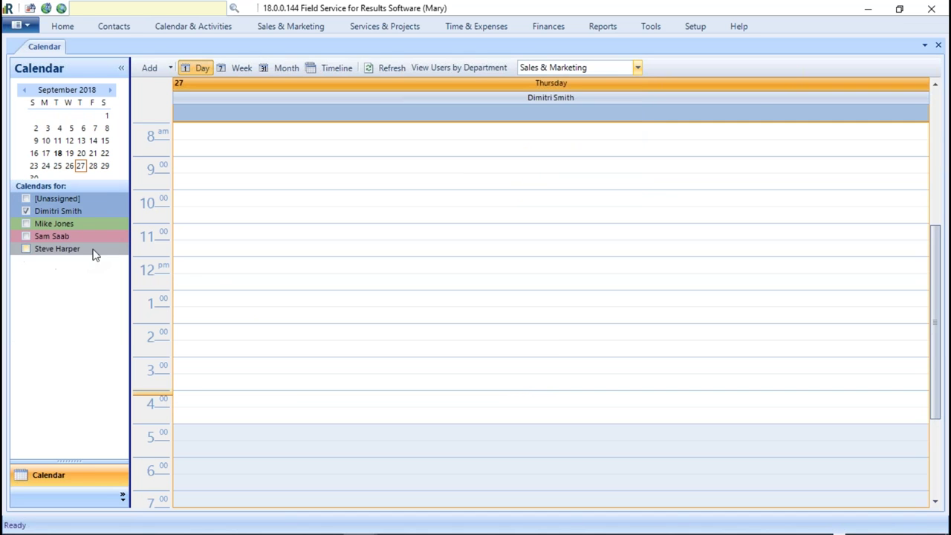
left_click(26, 249)
left_click(26, 237)
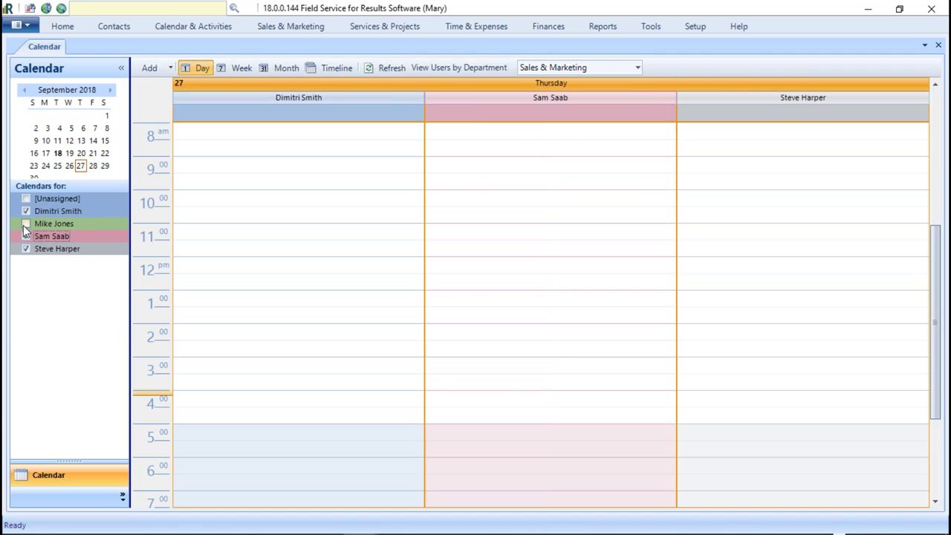
left_click(26, 224)
left_click(27, 199)
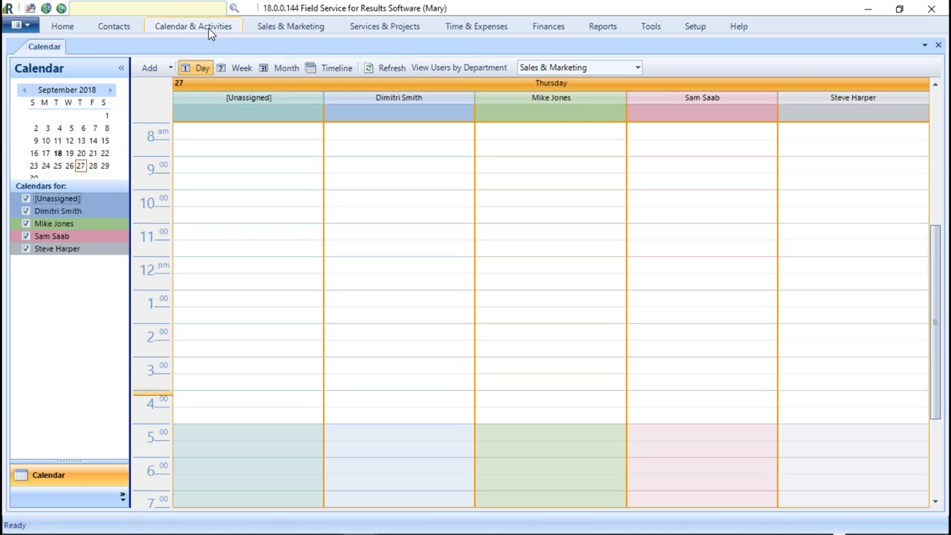
- Open the Home Page list and a second Daily calendar filtered to Finance & Accounting
left_click(63, 28)
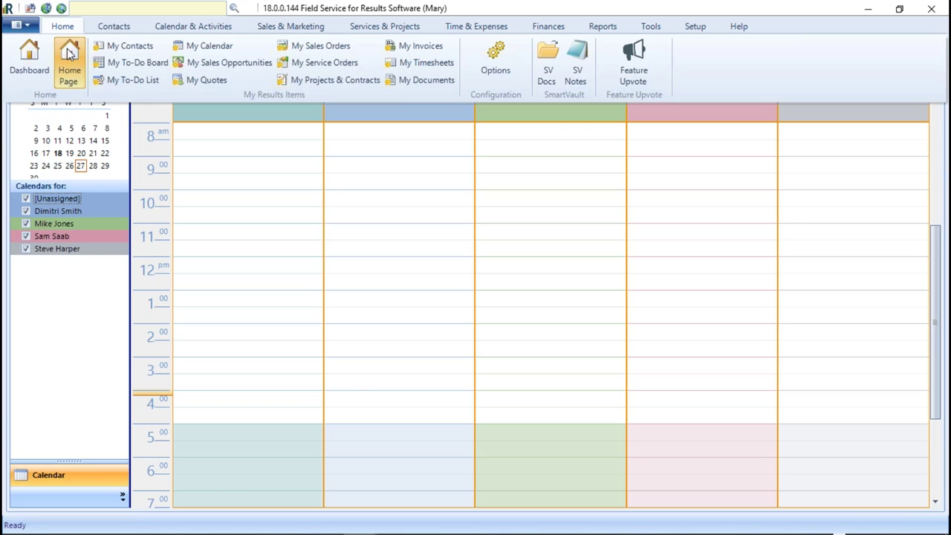
left_click(73, 56)
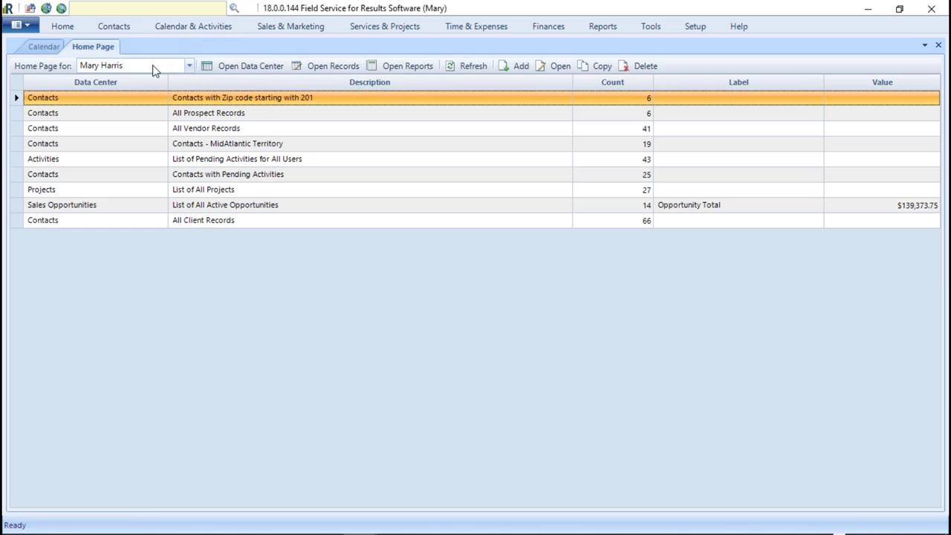
left_click(193, 28)
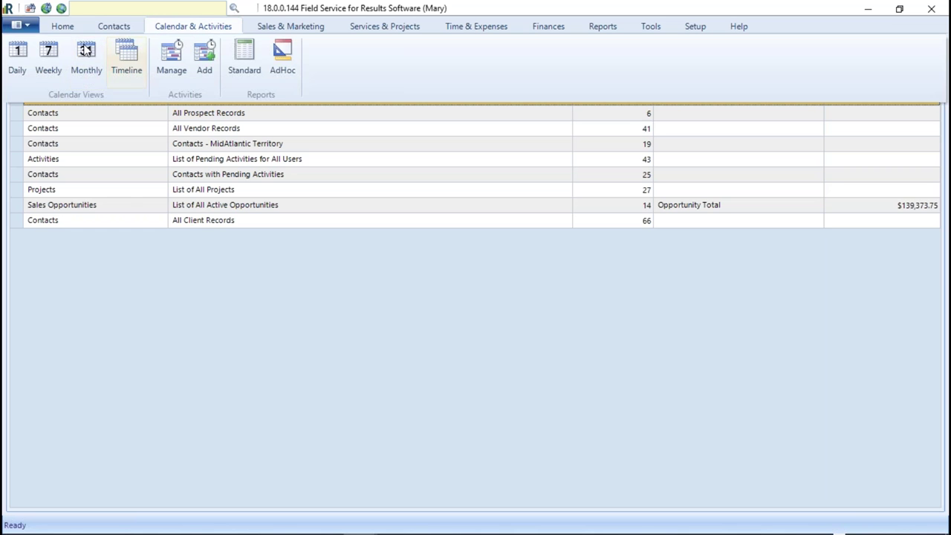
left_click(19, 52)
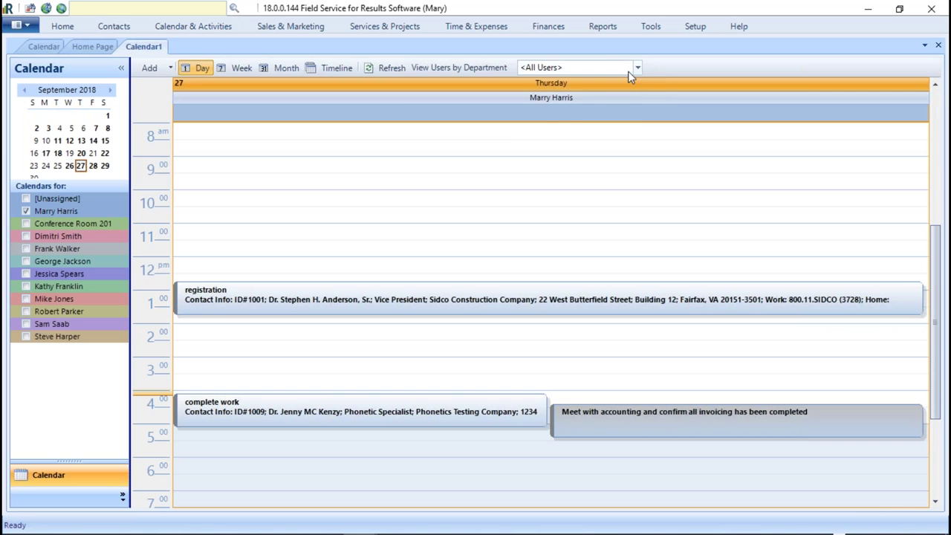
left_click(636, 67)
left_click(553, 131)
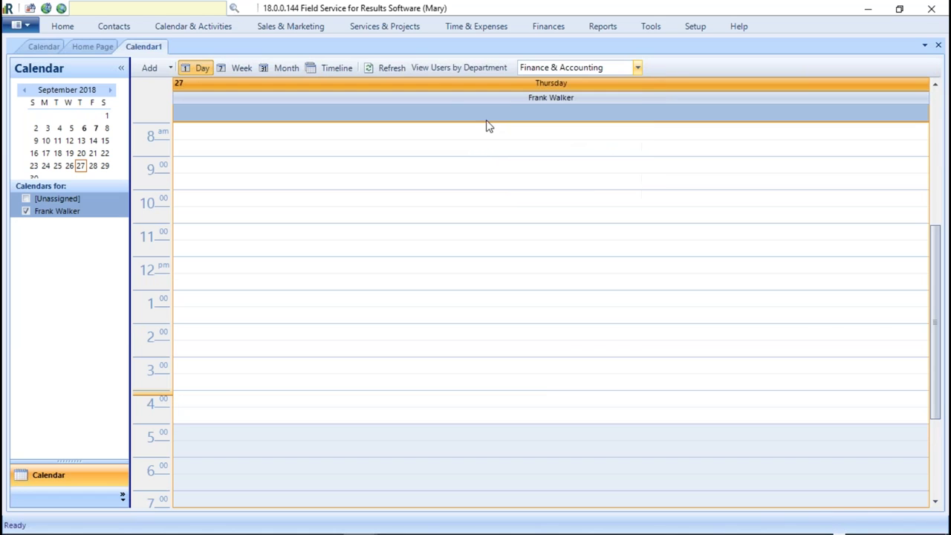
left_click(45, 46)
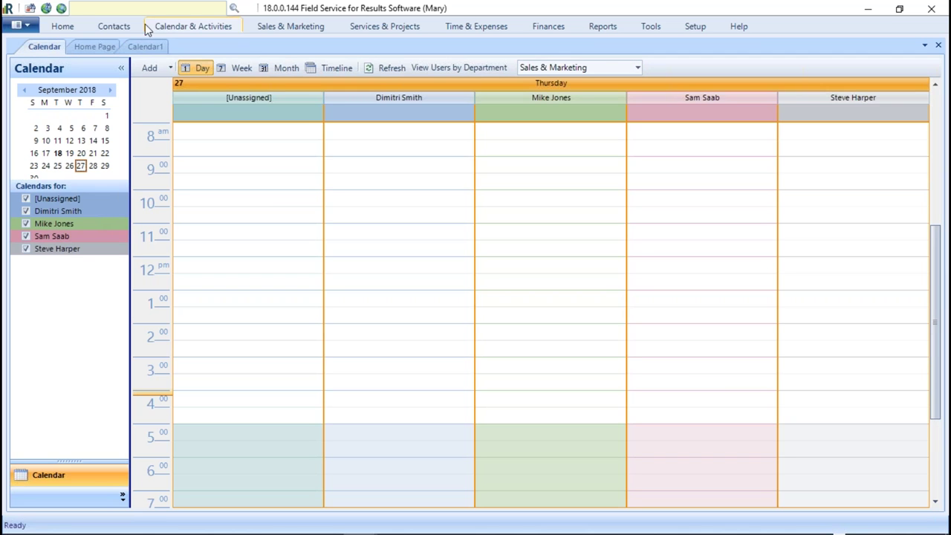
left_click(141, 46)
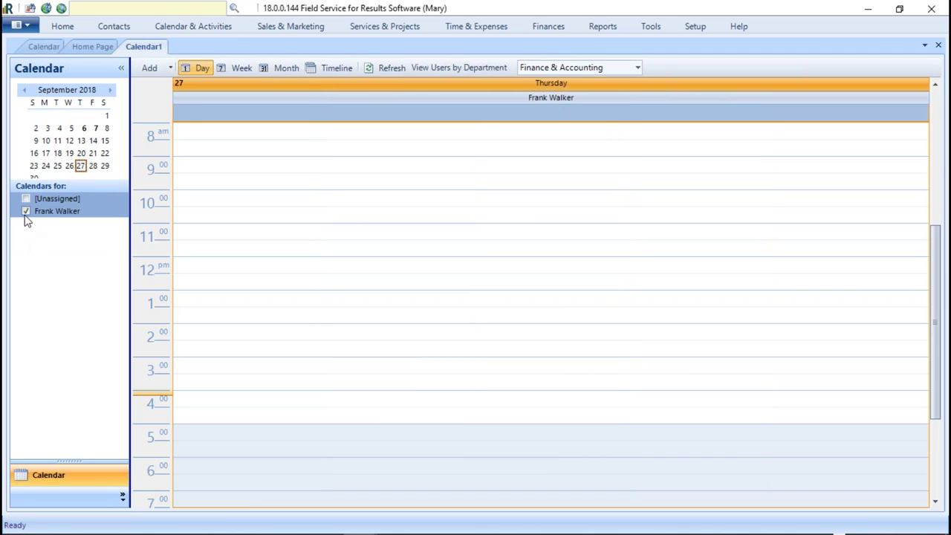
- Float and resize both calendars side by side, then close the Sales & Marketing calendar
left_click_drag(141, 46, 820, 57)
left_click_drag(715, 260, 416, 502)
left_click_drag(44, 47, 68, 50)
left_click_drag(216, 254, 415, 499)
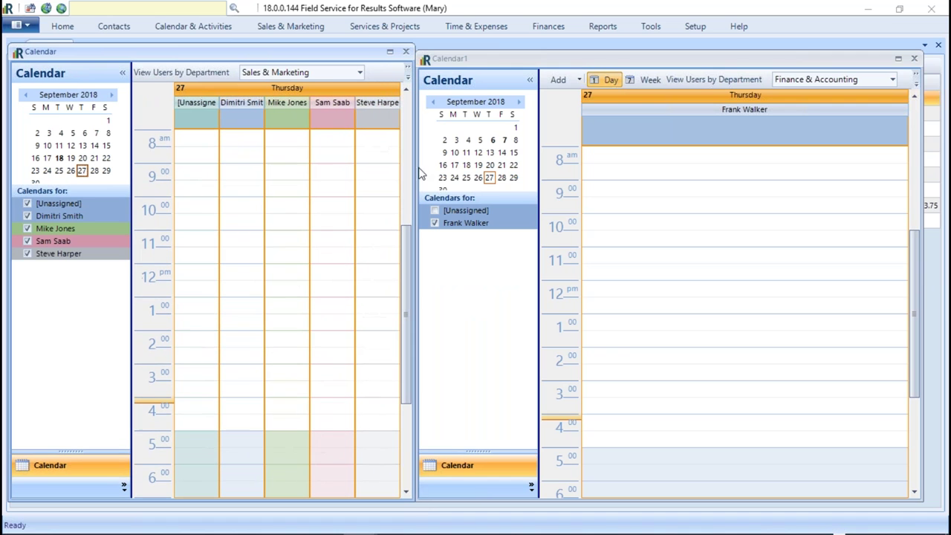
left_click_drag(415, 159, 442, 148)
left_click_drag(279, 57, 60, 52)
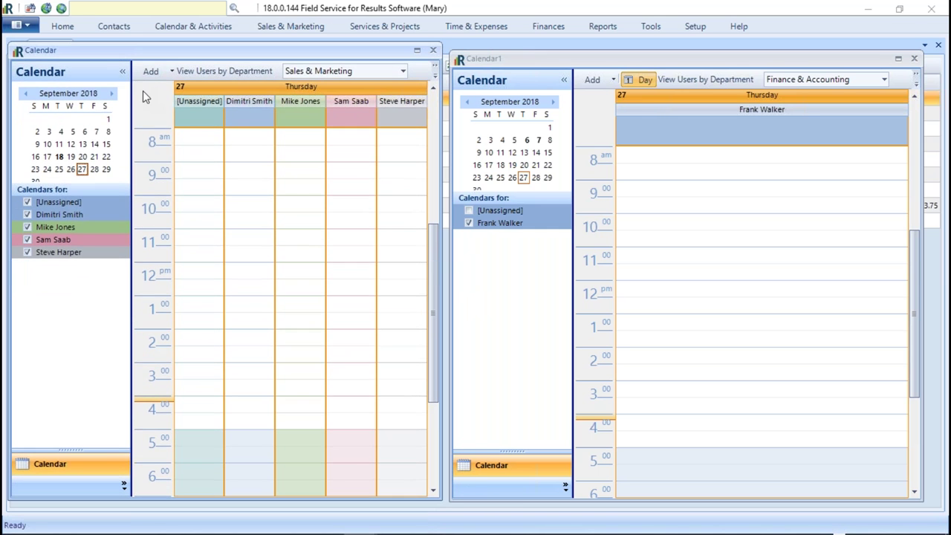
left_click(433, 50)
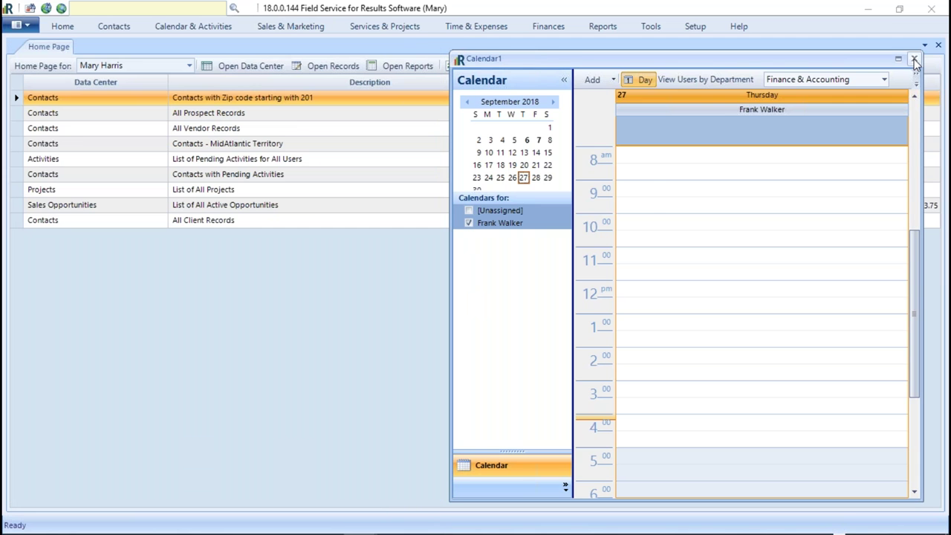
- Close the Finance & Accounting calendar and open the Setup > Users list
left_click(915, 59)
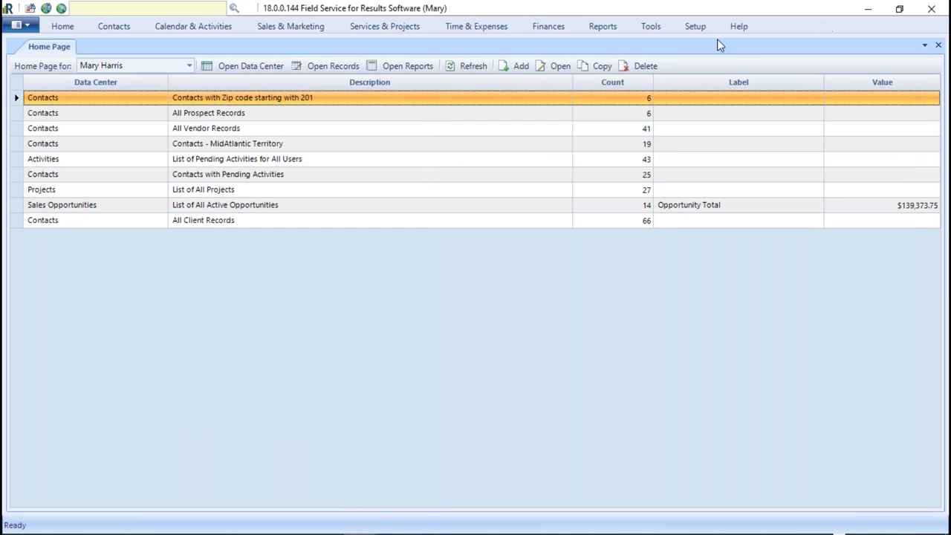
left_click(702, 28)
left_click(338, 53)
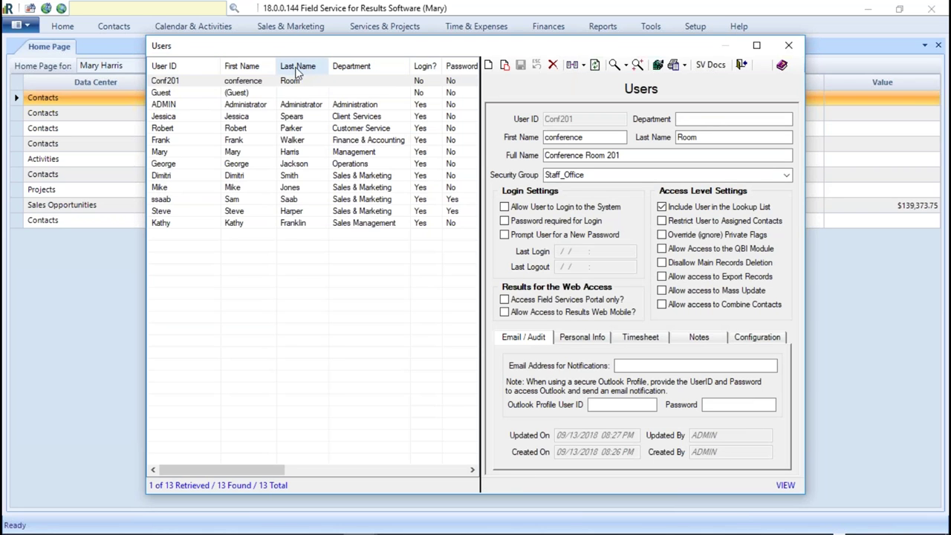
- Sort users by User ID, enlarge the Users window, and open the last Sales & Marketing user
left_click(166, 68)
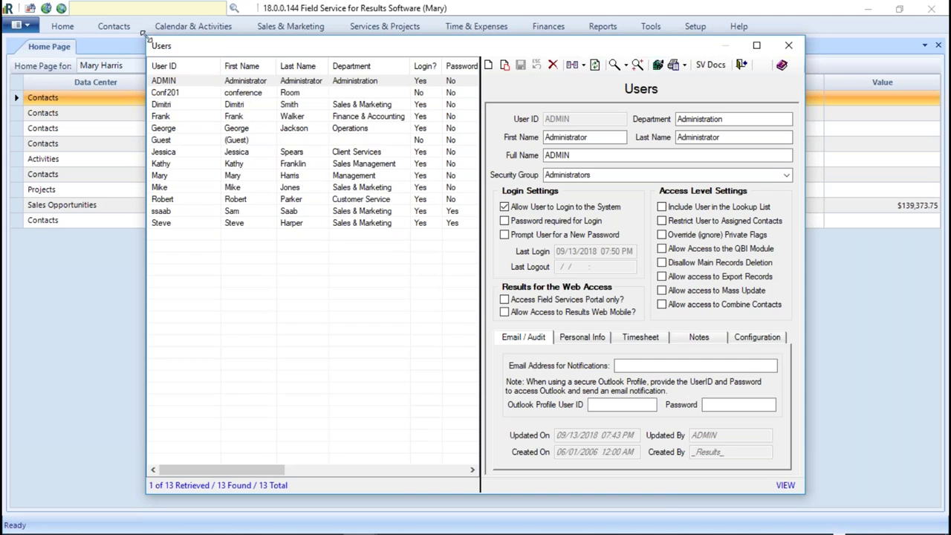
left_click_drag(142, 37, 91, 20)
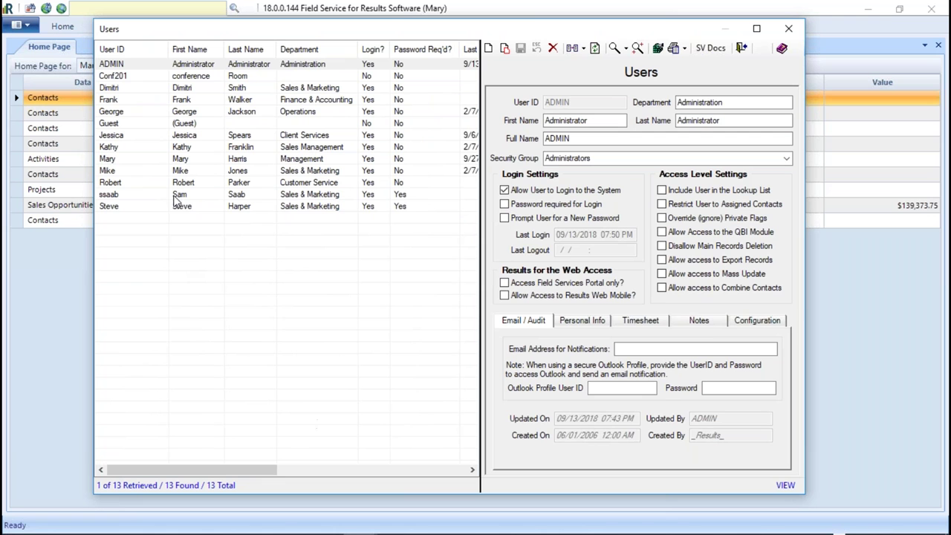
left_click(113, 207)
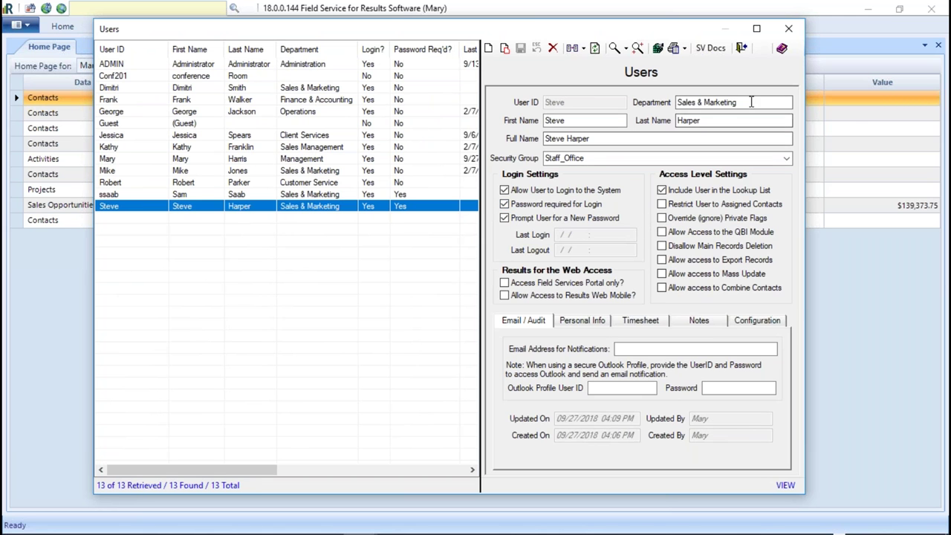
- Inspect the user's Department, Full Name and Security Group fields, briefly viewing the conference room record
left_click(773, 102)
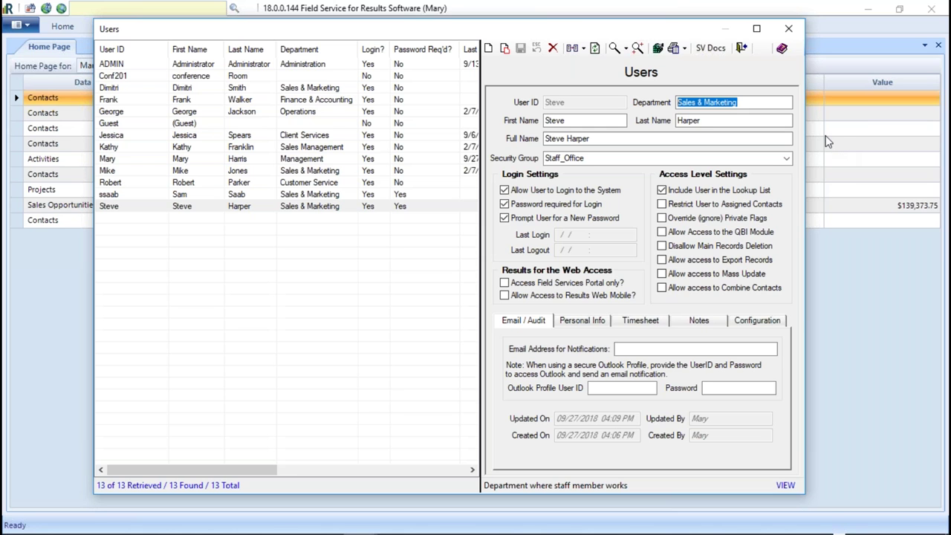
left_click(560, 141)
left_click(606, 139)
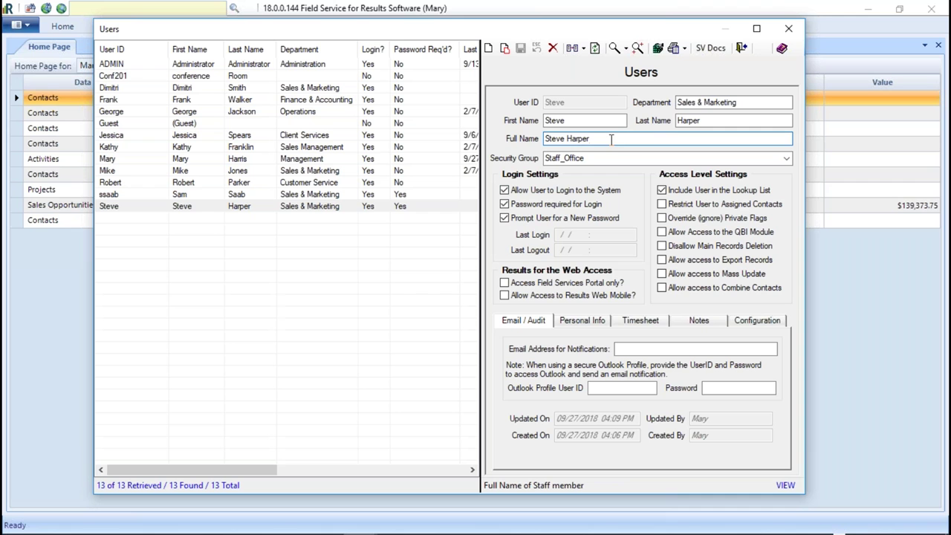
left_click_drag(611, 139, 514, 138)
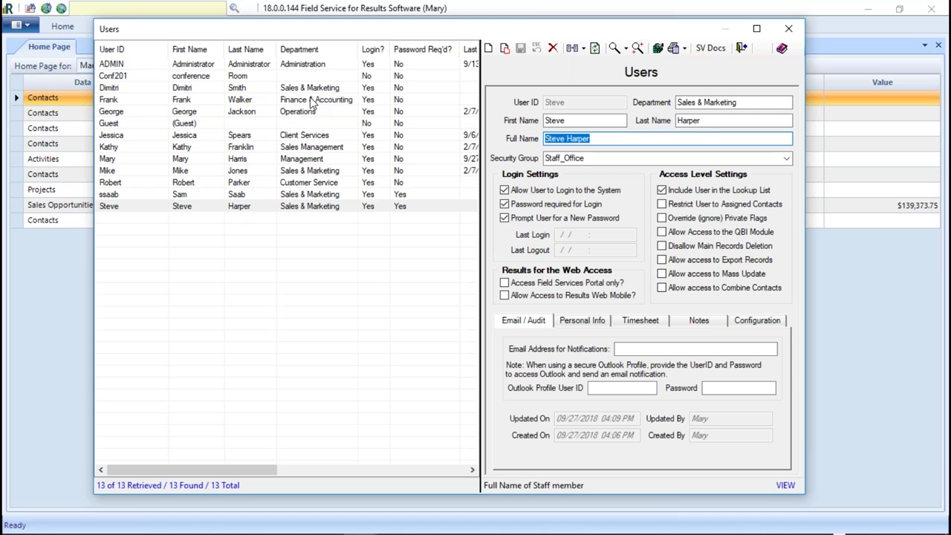
left_click(278, 76)
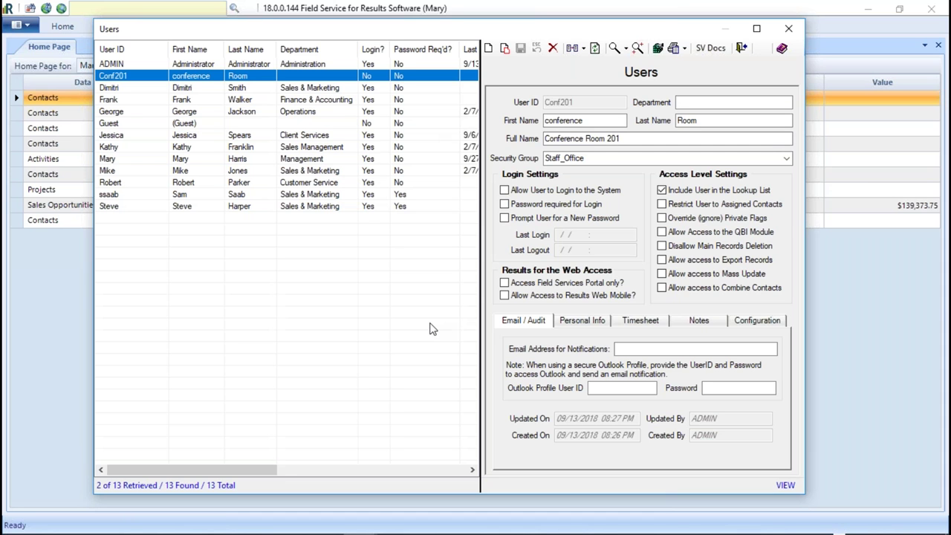
left_click(101, 207)
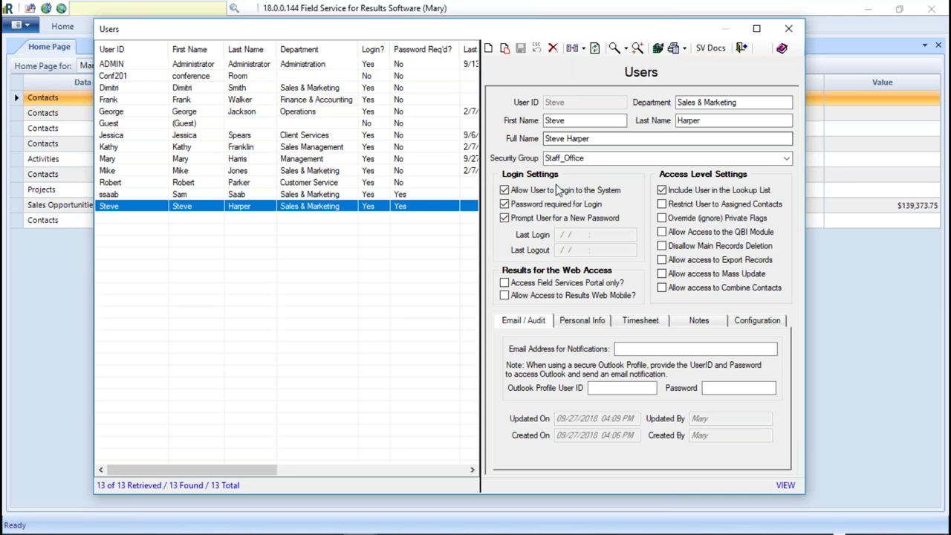
left_click(584, 138)
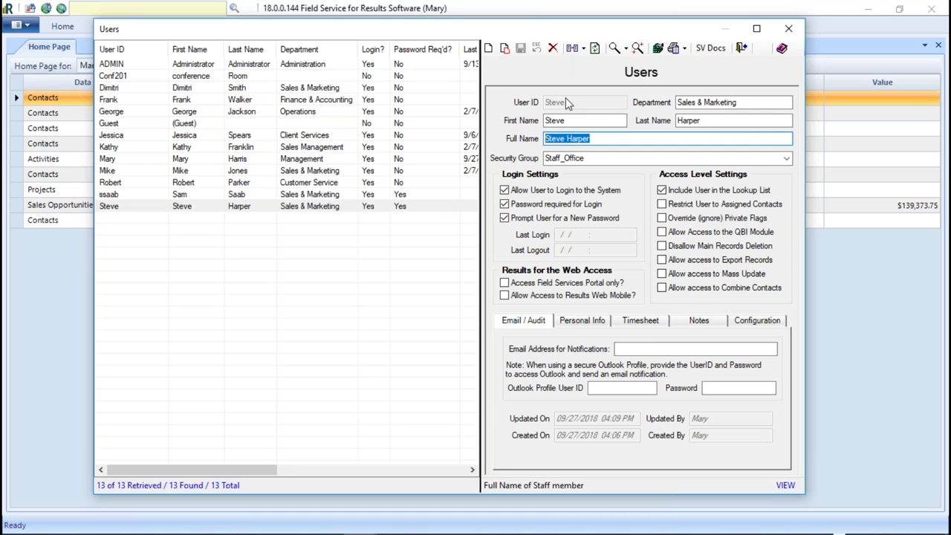
left_click(607, 160)
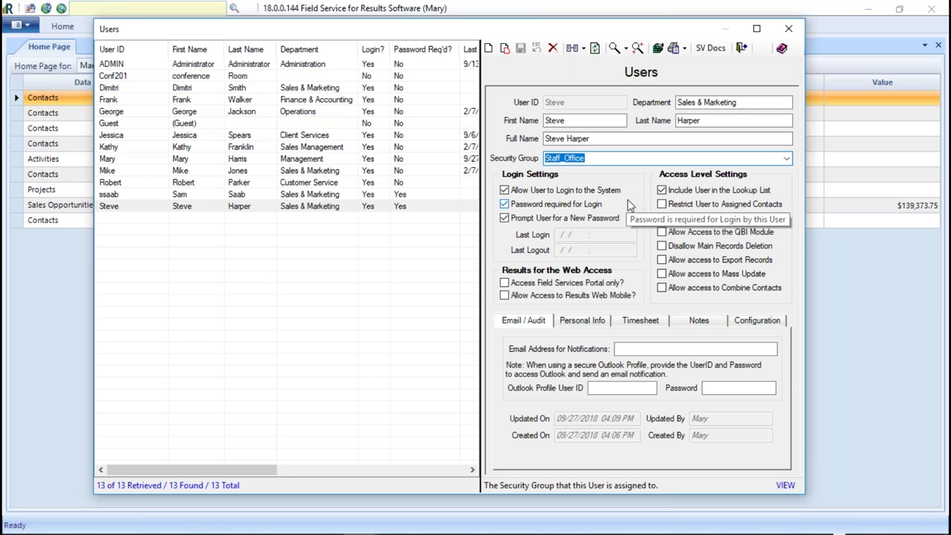
- Dismiss the security group list, keeping Staff_Office, and bring up the Users help
left_click(786, 159)
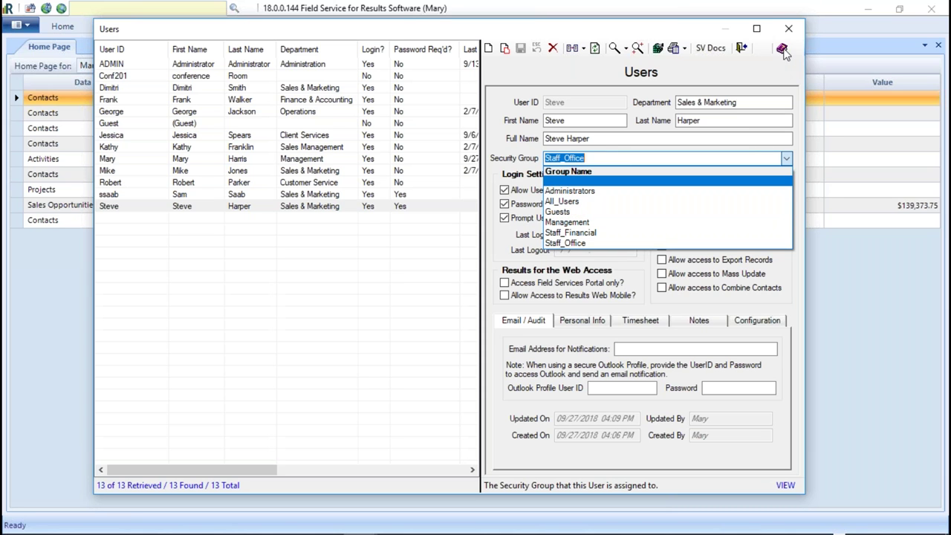
left_click(782, 50)
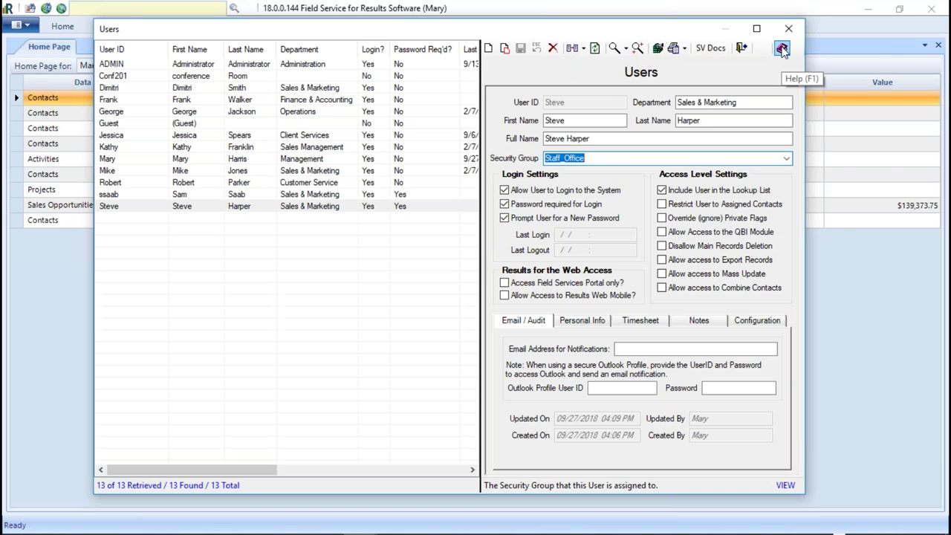
left_click(782, 49)
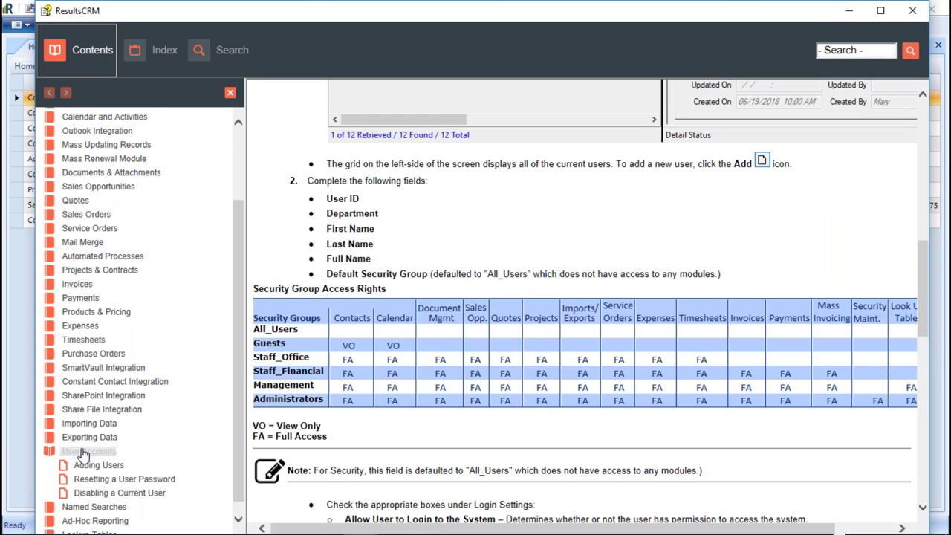
- Review the Security Group Access Rights table in the Adding Users help topic, then close Help
left_click(84, 453)
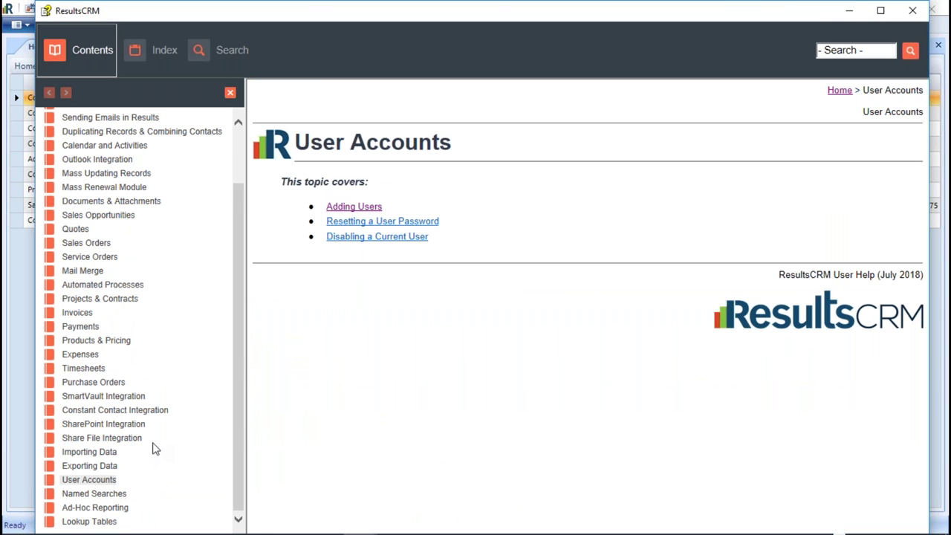
left_click(82, 494)
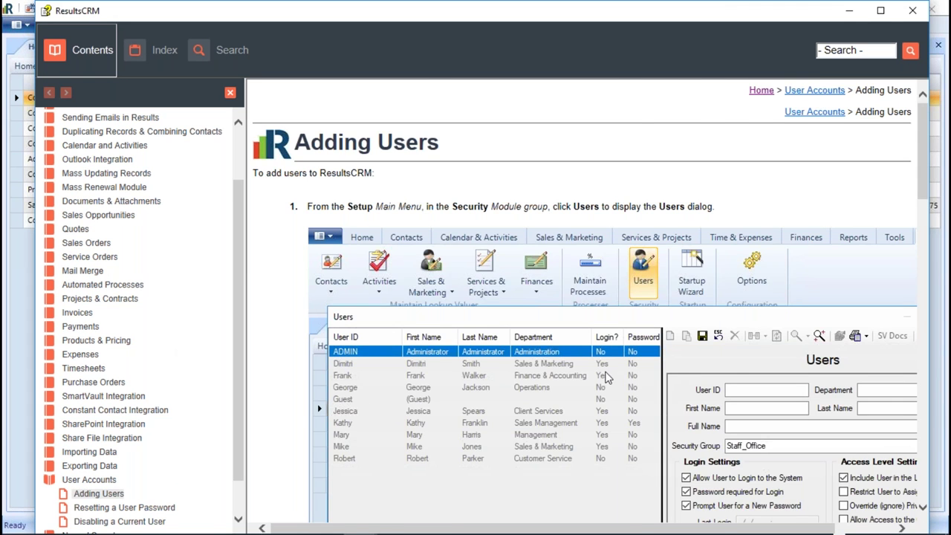
scroll(607, 386, "down", 5)
scroll(607, 386, "down", 3)
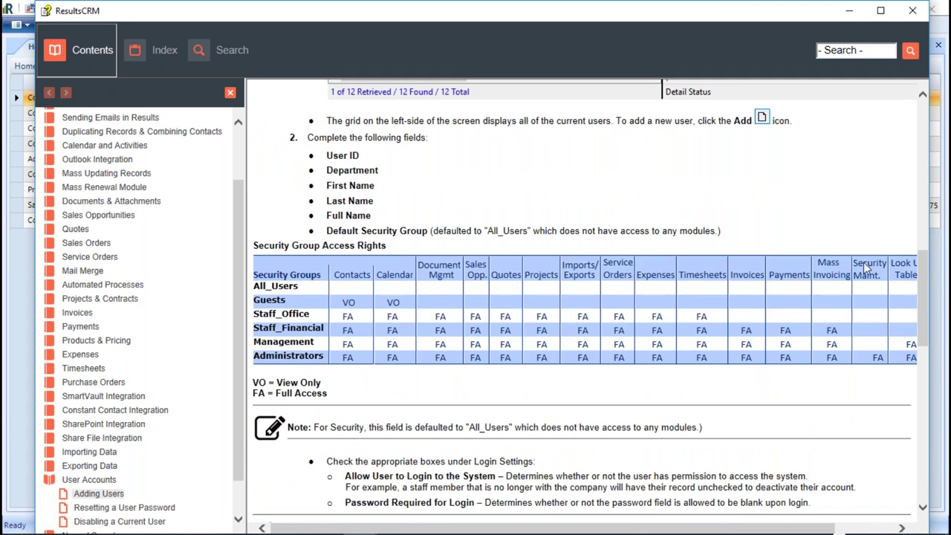
left_click_drag(37, 233, 6, 233)
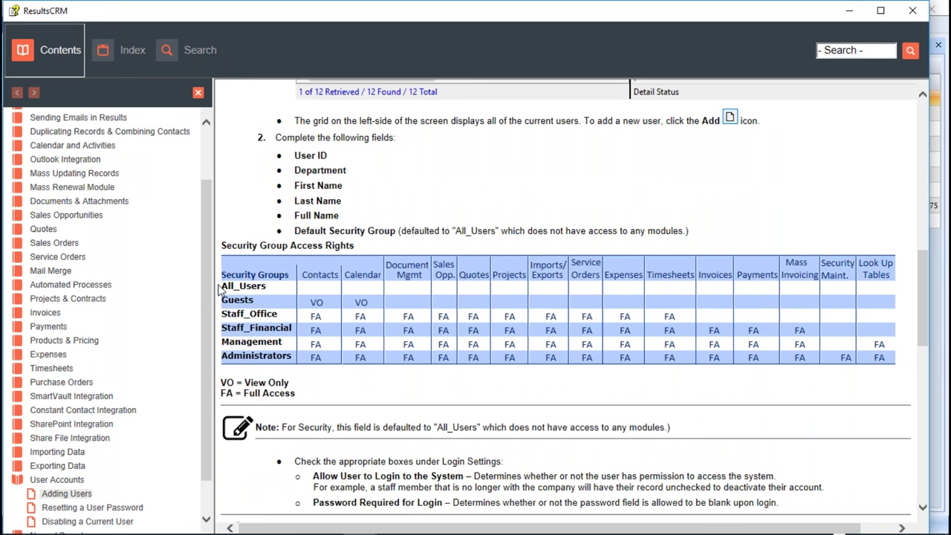
left_click_drag(211, 285, 182, 284)
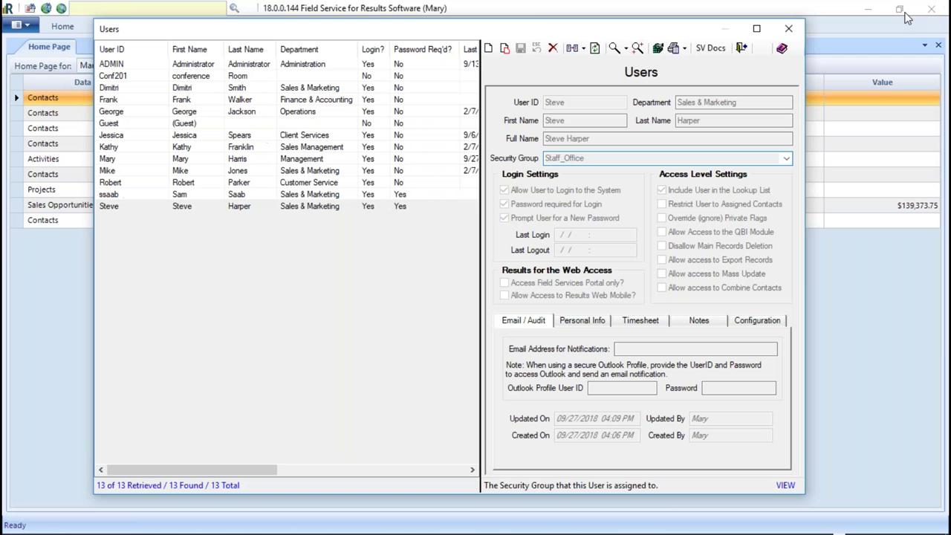
left_click(912, 11)
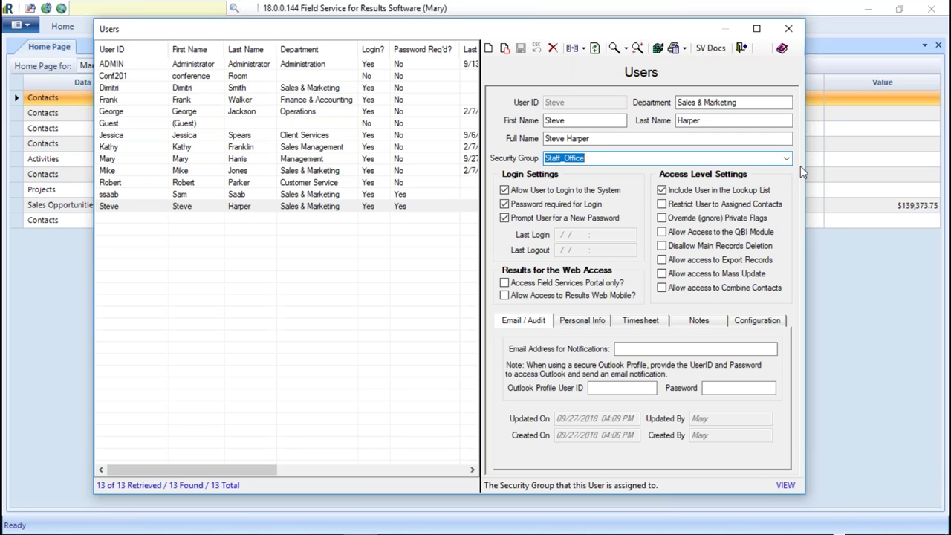
- Change the user's security group to Administrators and save the record
left_click(787, 158)
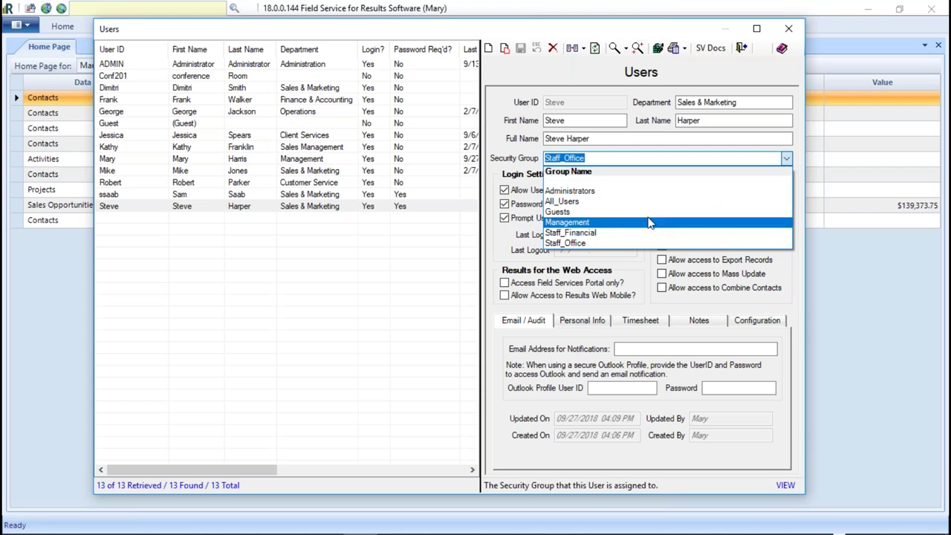
left_click(600, 190)
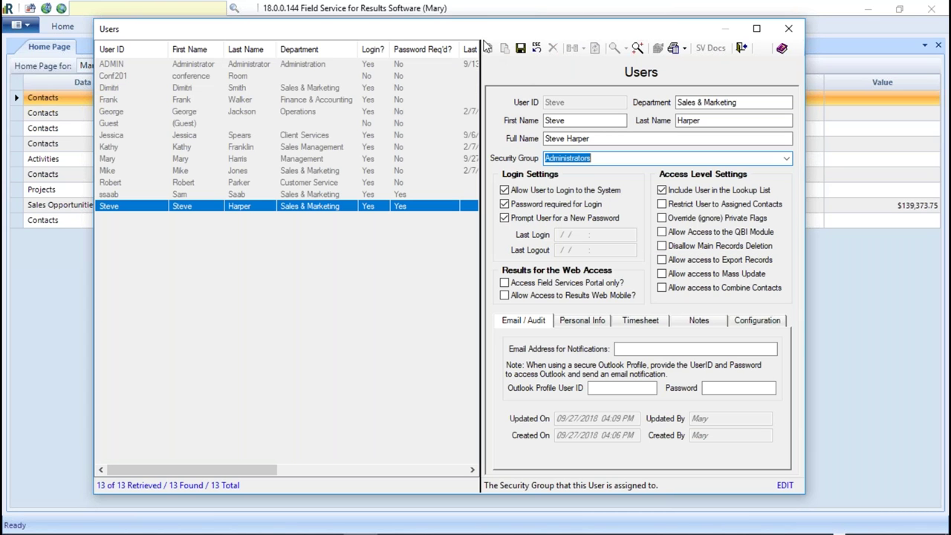
left_click(520, 49)
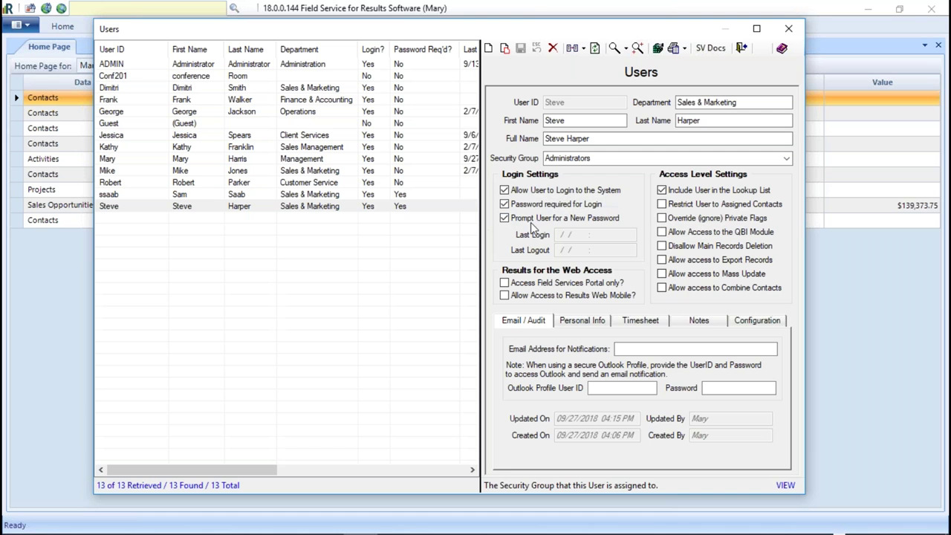
left_click(505, 190)
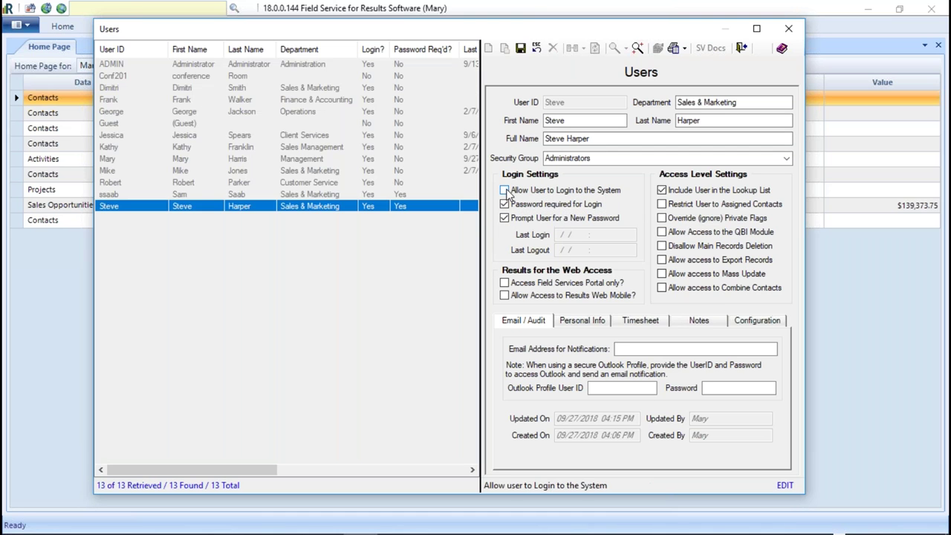
left_click(504, 204)
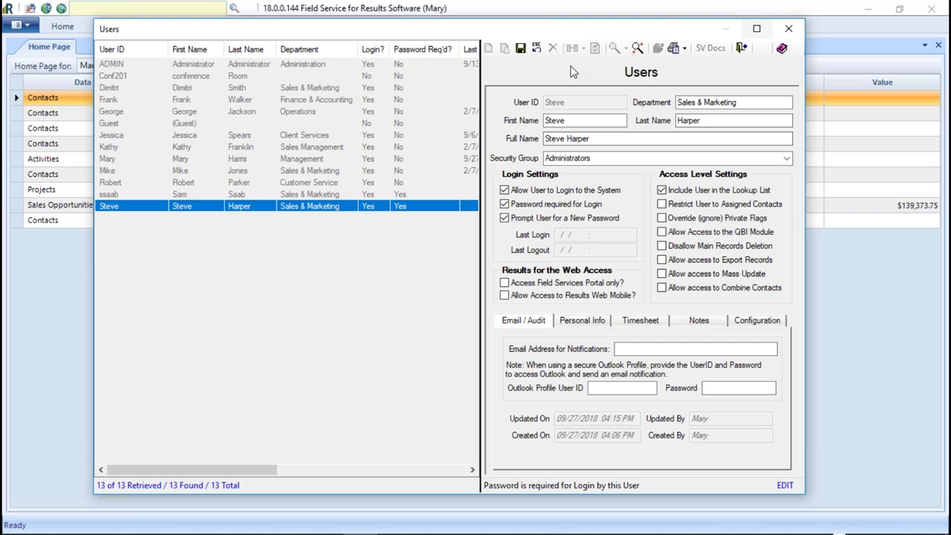
left_click(521, 49)
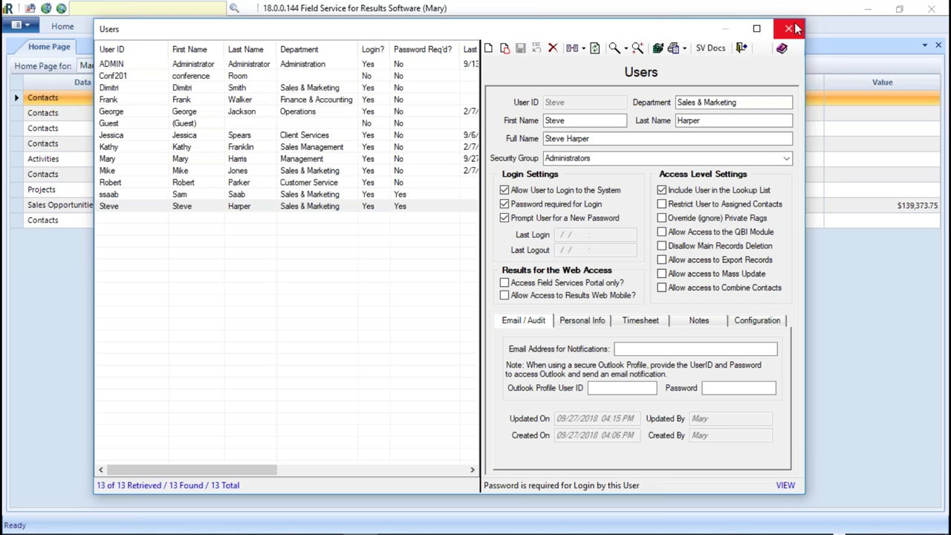
left_click(788, 28)
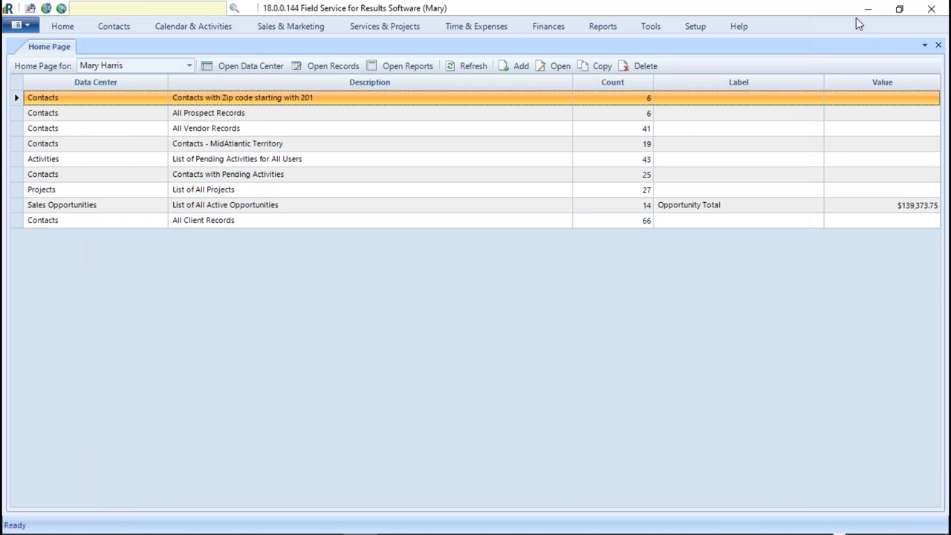
- Exit Results CRM, relaunch it, and enter the new user's username and password at login
left_click(931, 9)
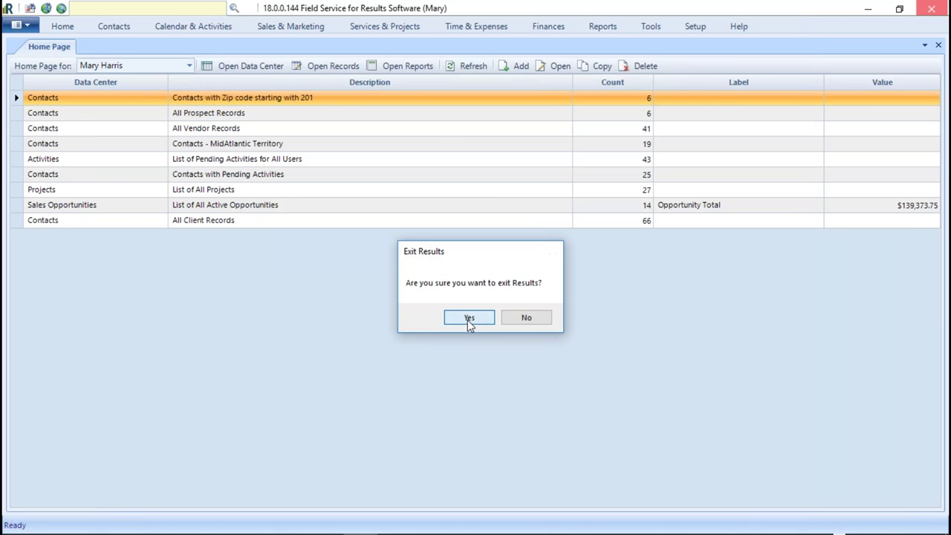
left_click(469, 317)
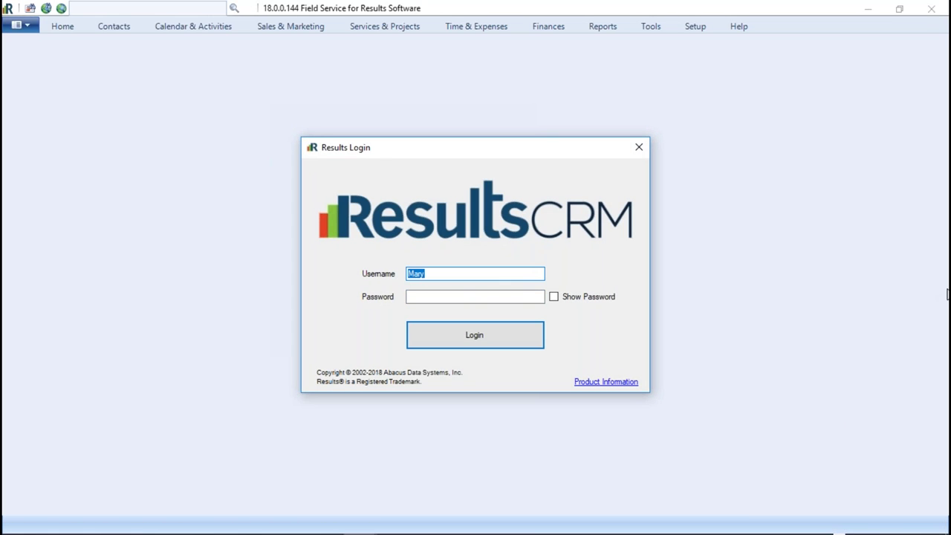
type("Steve")
left_click(443, 295)
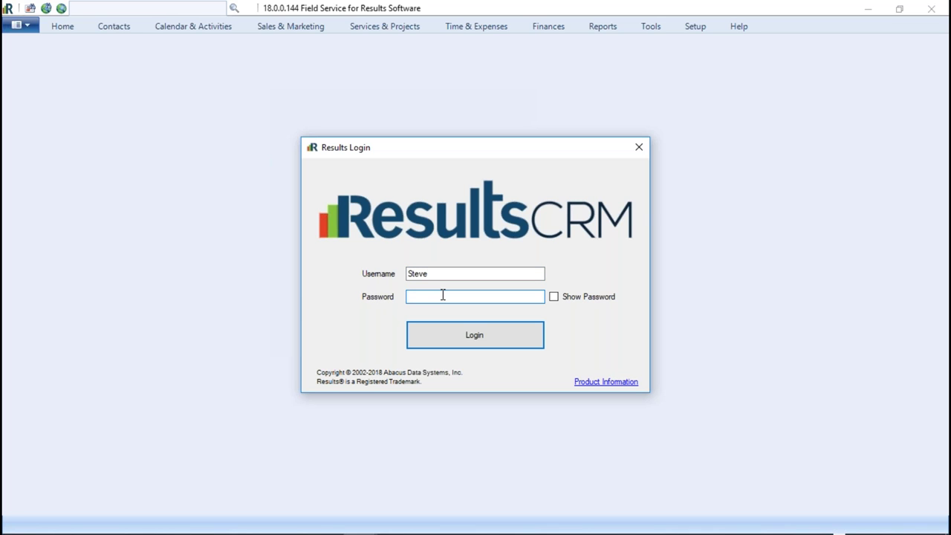
type("••")
- Log in as the new user and verify the new password to reach the Dashboard
left_click(475, 344)
left_click_drag(528, 235, 539, 182)
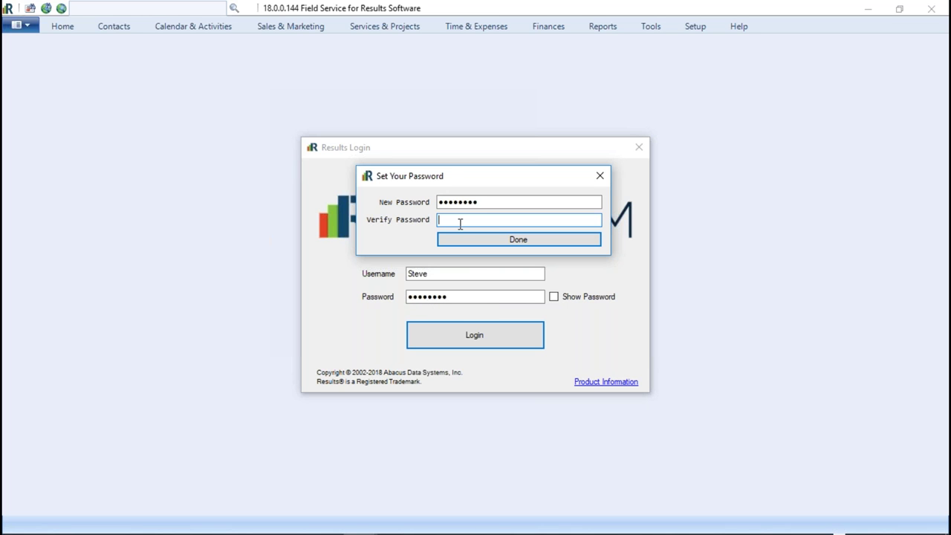
type("****")
key("Return")
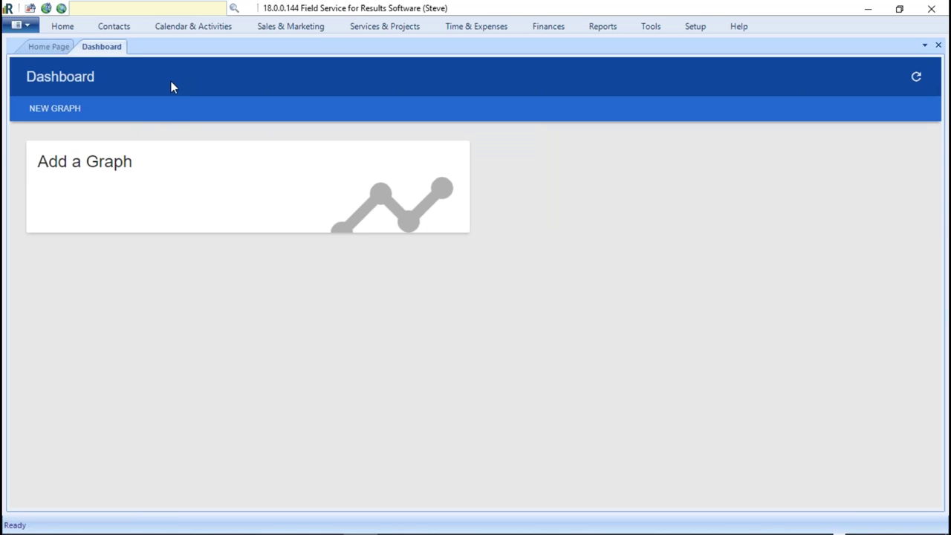
left_click(697, 28)
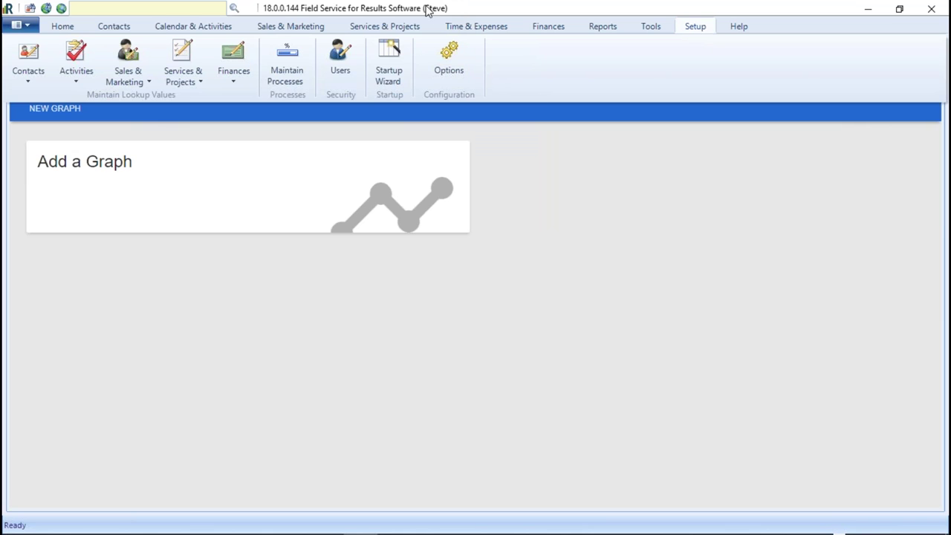
- Open the Users list and select the last user's record, now in the Administrators group
left_click(338, 59)
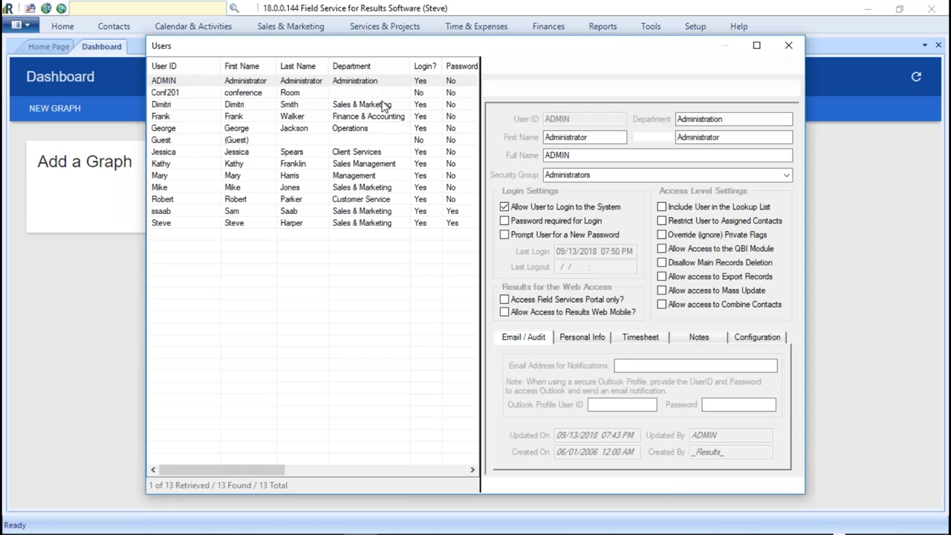
left_click(161, 225)
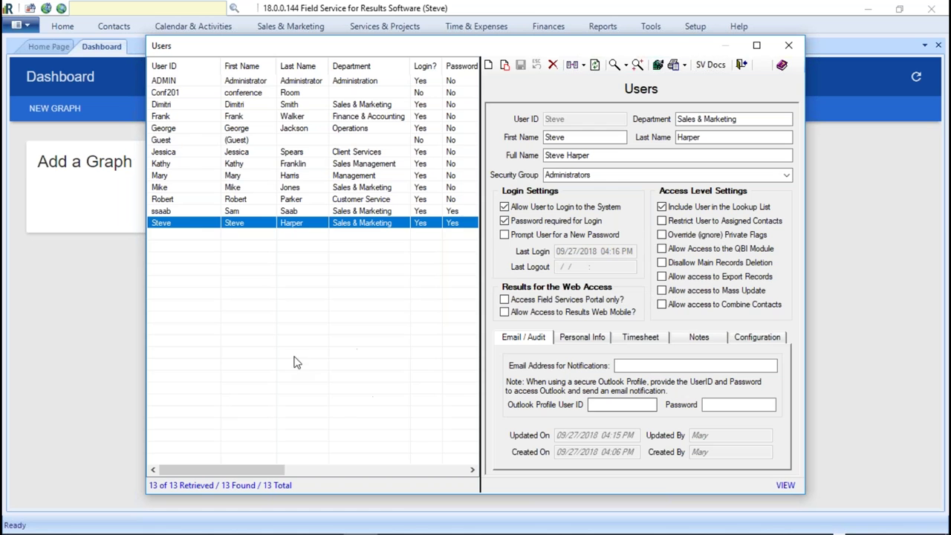
- Step through the user records back to the Sales & Marketing administrator and widen the user list
left_click_drag(227, 470, 312, 468)
key("Up")
key("Up")
key("Up")
key("Down")
key("Down")
key("Down")
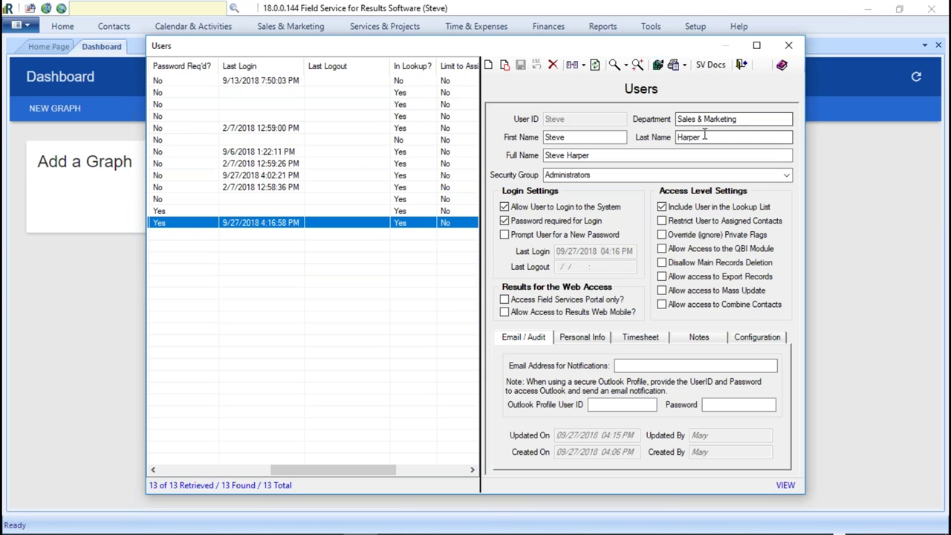
left_click(197, 473)
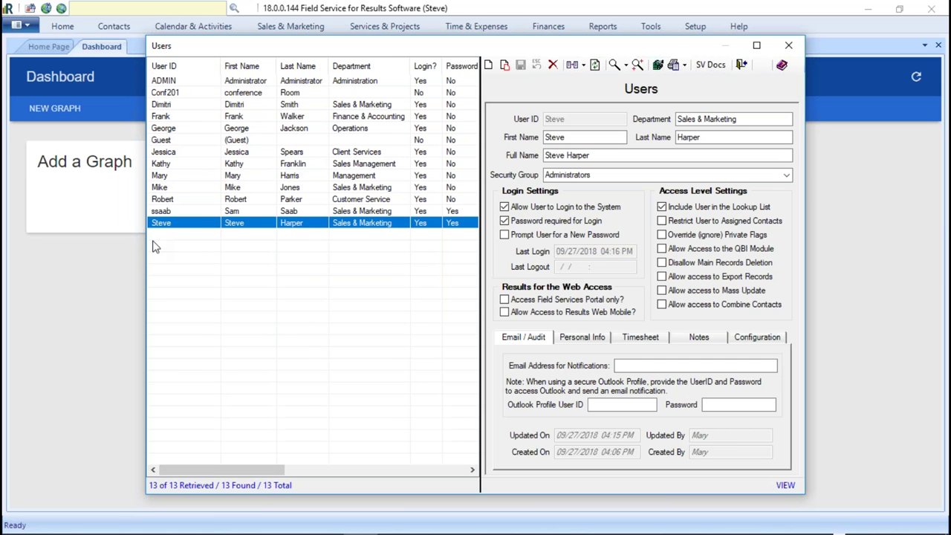
left_click_drag(147, 245, 95, 245)
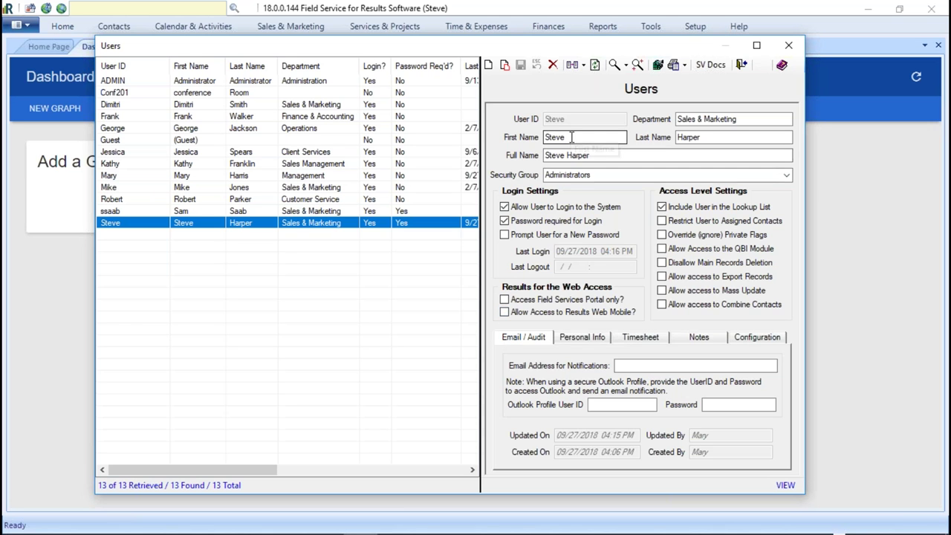
- Clear 'Access Field Services Portal only', allow Results Web Mobile access, and save the account
left_click(504, 312)
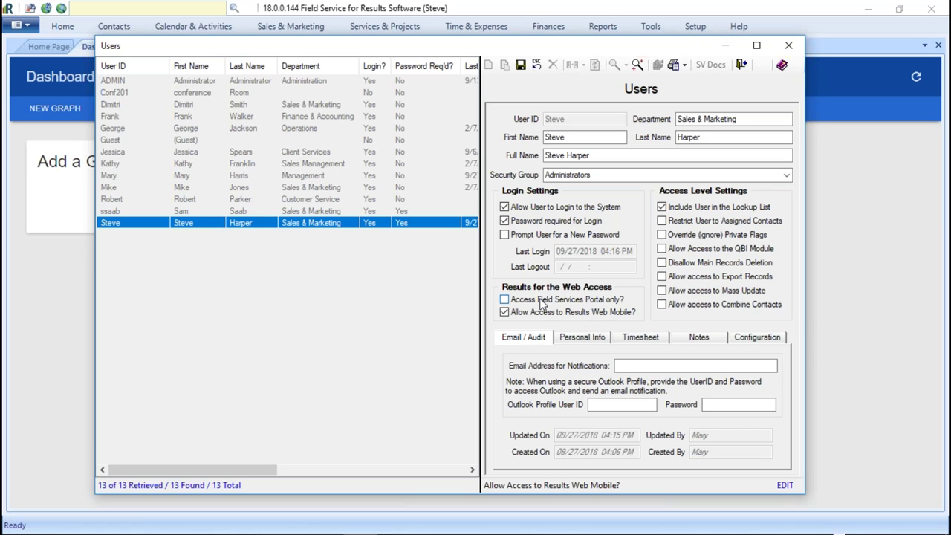
mouse_move(540, 305)
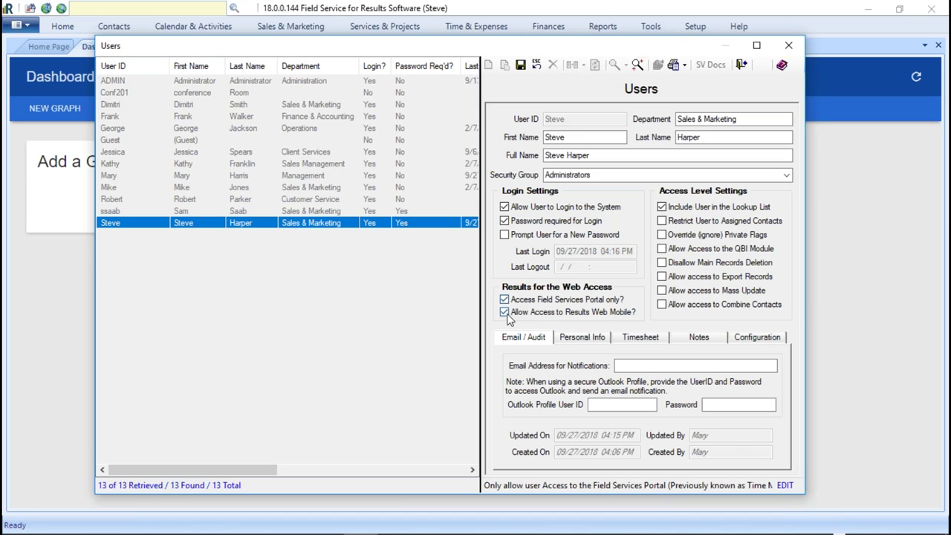
left_click(505, 300)
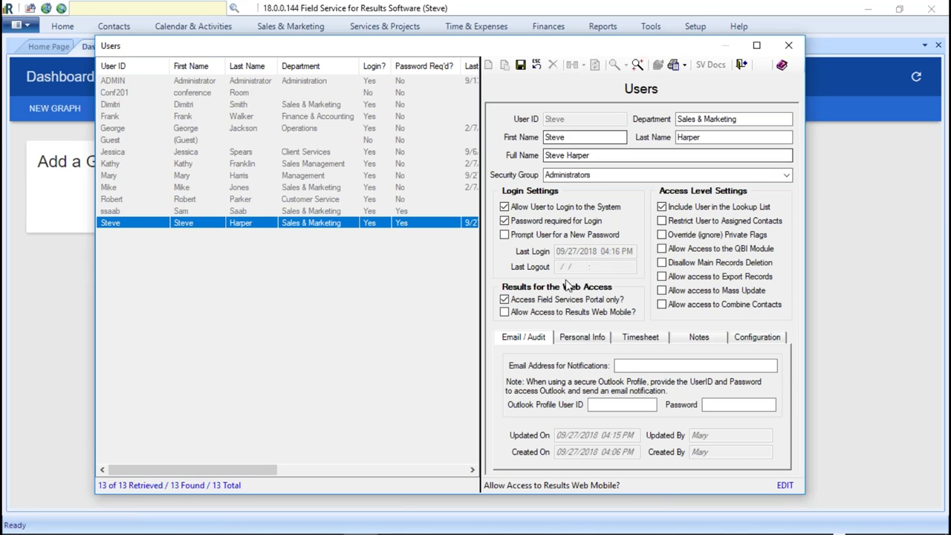
left_click(505, 312)
left_click(505, 299)
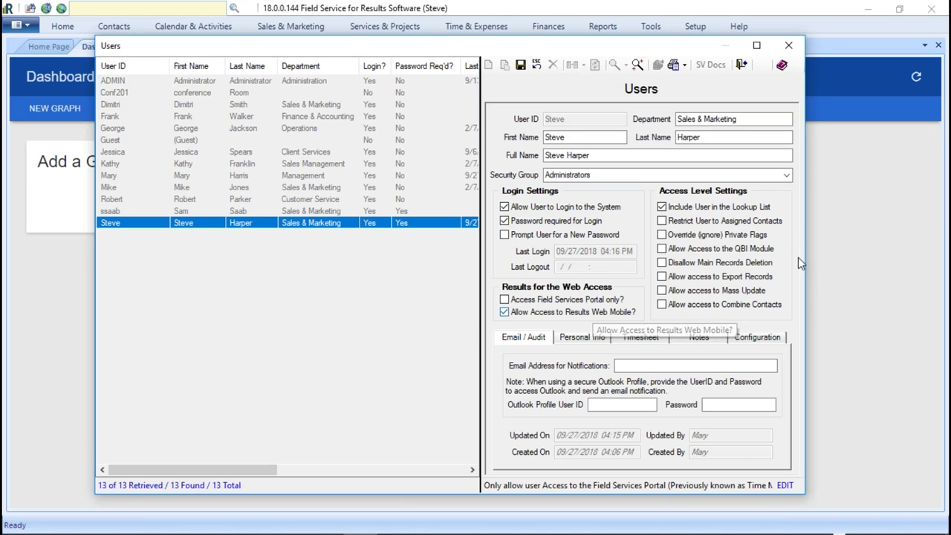
mouse_move(817, 531)
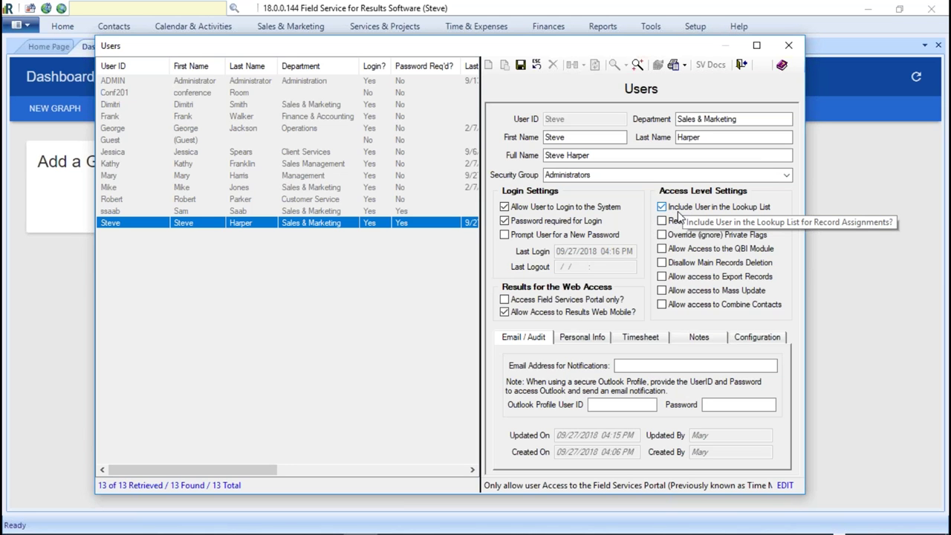
left_click(520, 65)
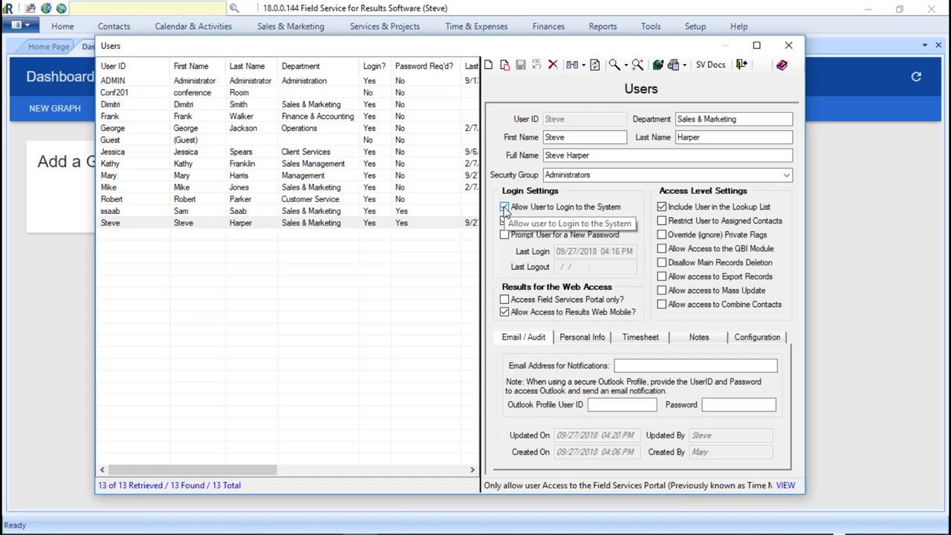
left_click(504, 207)
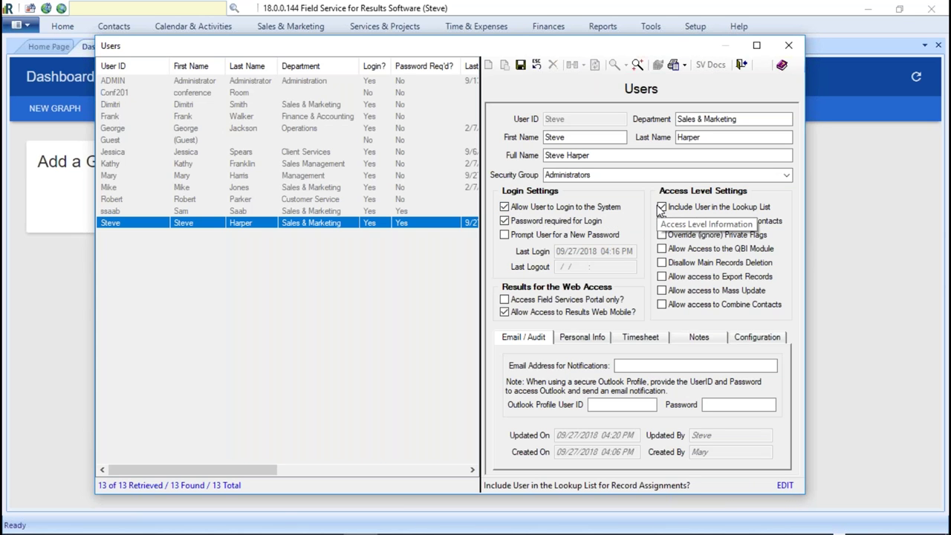
left_click(518, 66)
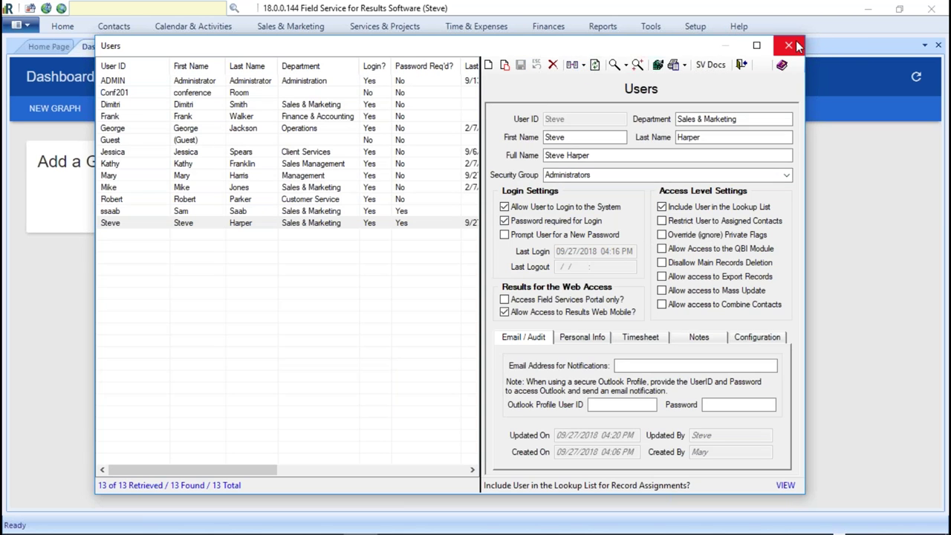
- Close the Users window and start a blank Unnamed Contact from the Contacts tab
left_click(790, 46)
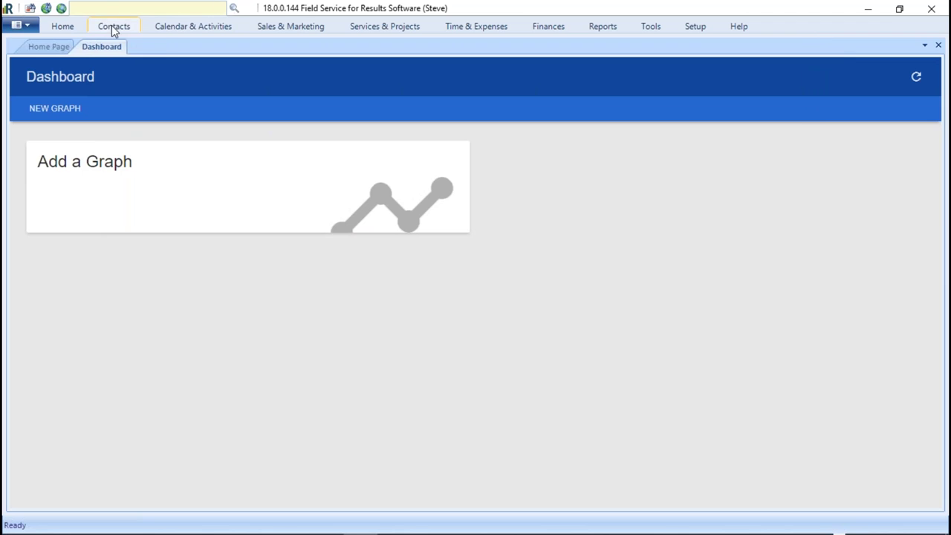
left_click(113, 28)
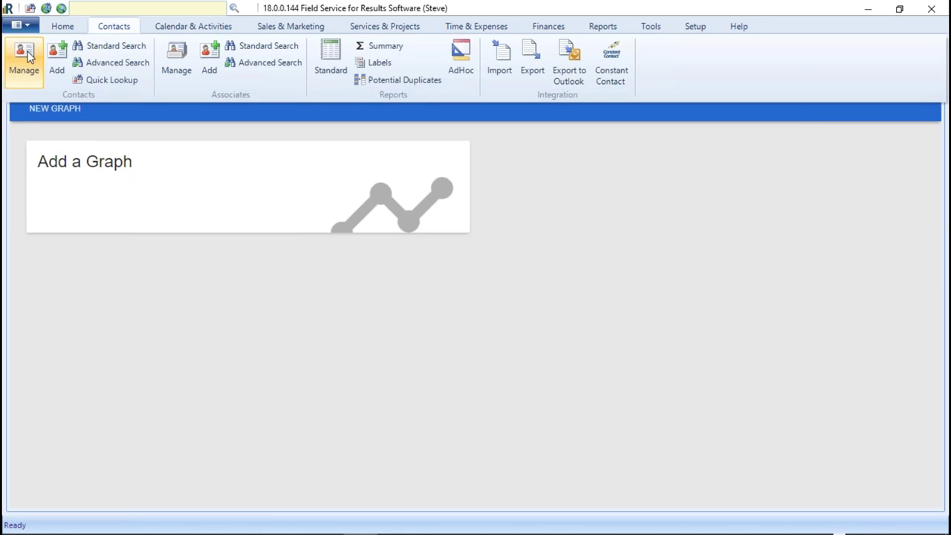
left_click(57, 64)
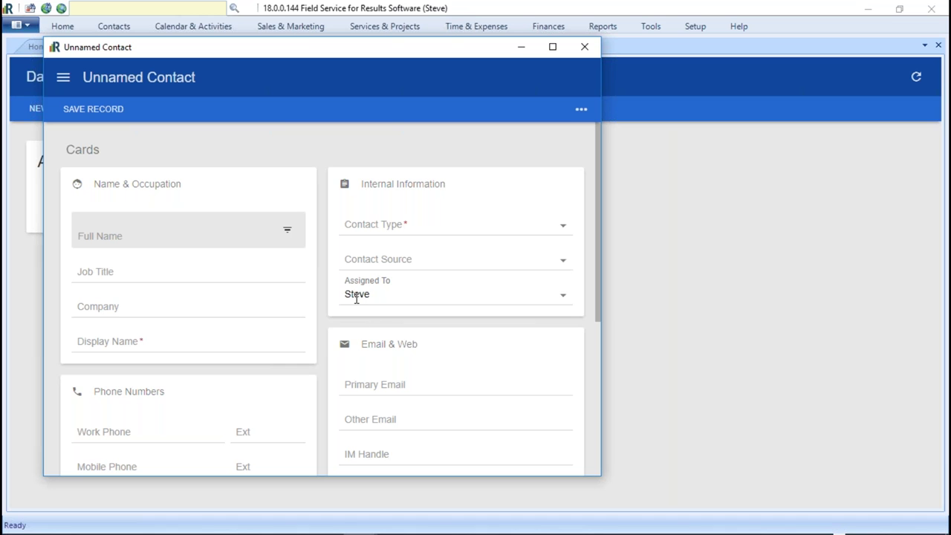
- Try assigning the new contact to another user, then discard the unsaved contact
left_click(564, 297)
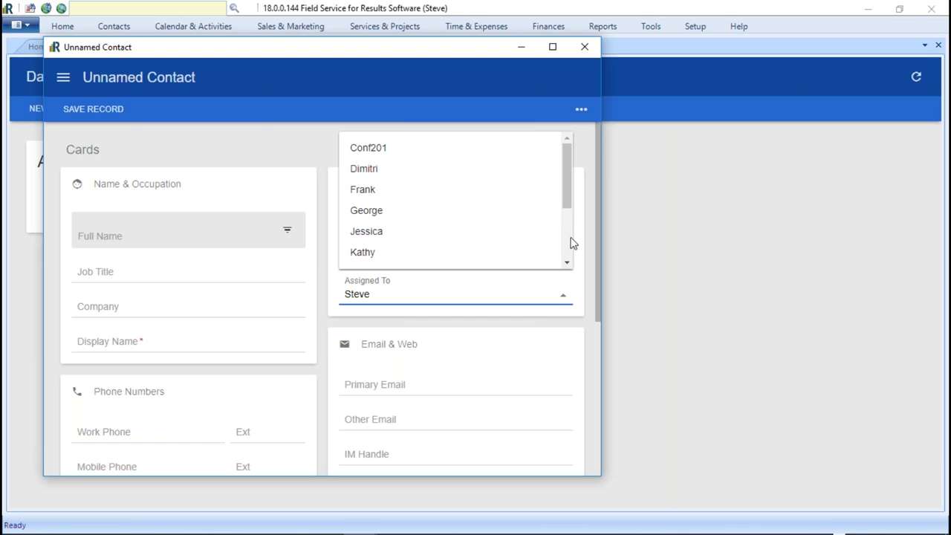
left_click_drag(567, 198, 571, 176)
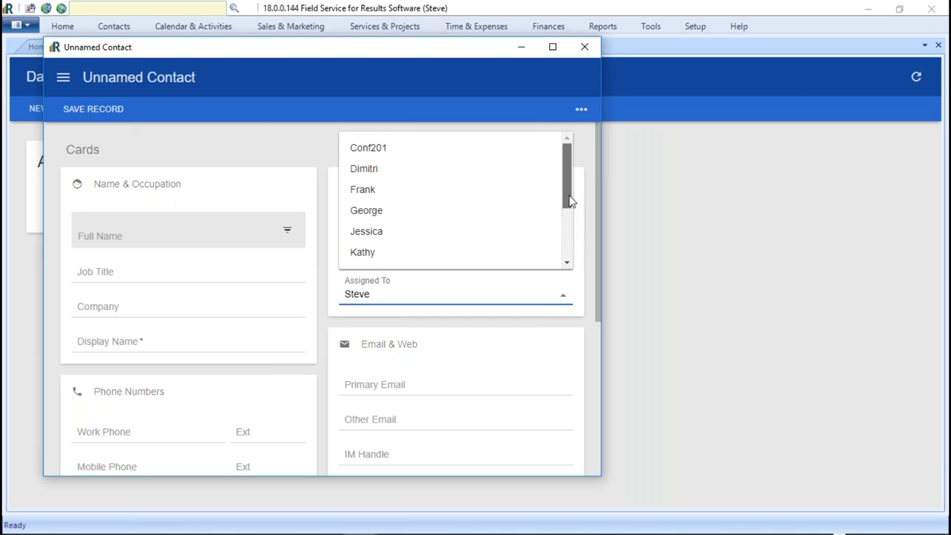
left_click(371, 170)
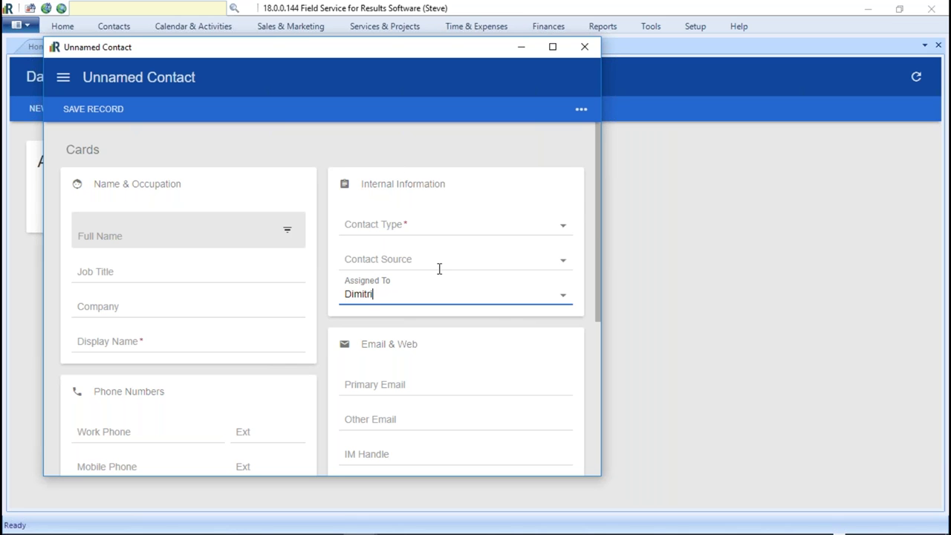
left_click(563, 297)
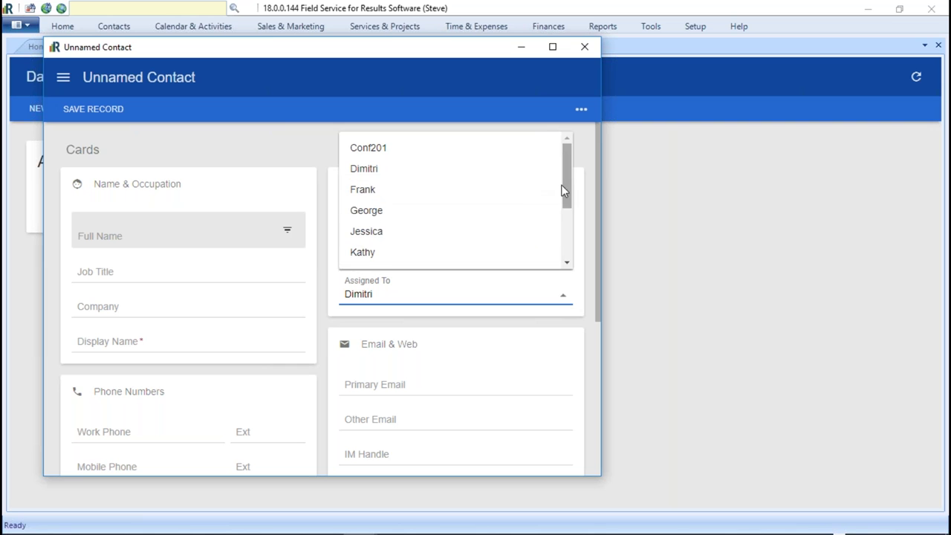
mouse_move(566, 165)
left_mouse_down()
mouse_move(578, 219)
mouse_move(583, 166)
left_mouse_up()
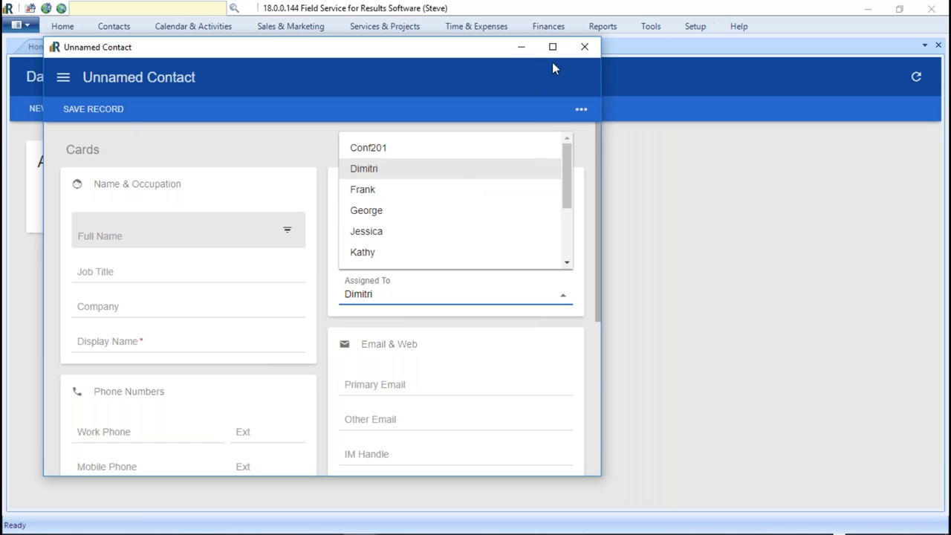
left_click(585, 48)
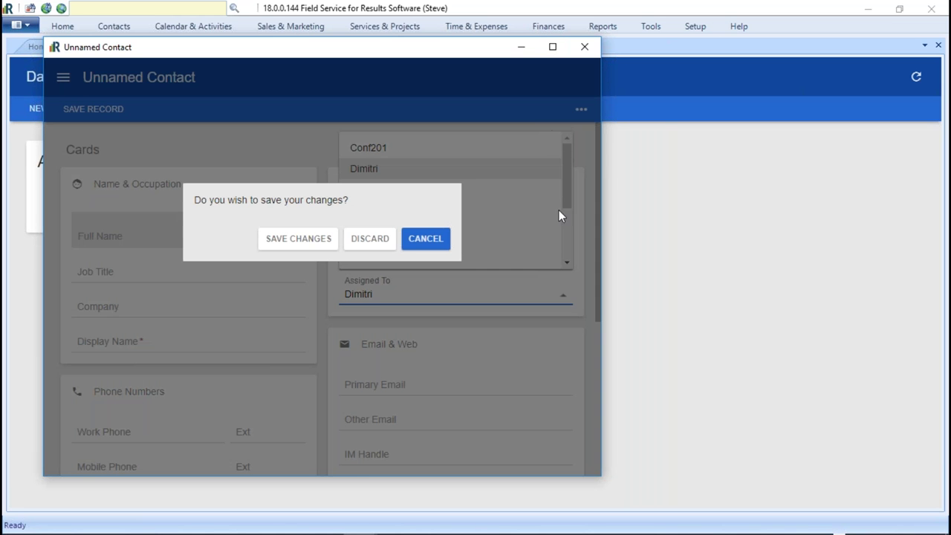
left_click(360, 242)
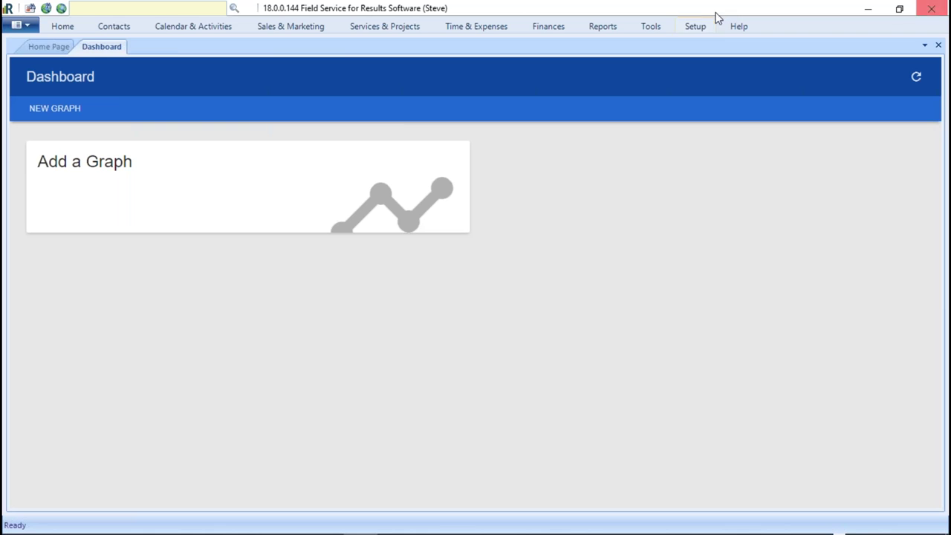
- Open Setup > Users, select the current user's record and tick Restrict User to Assigned Contacts
left_click(697, 28)
left_click(332, 84)
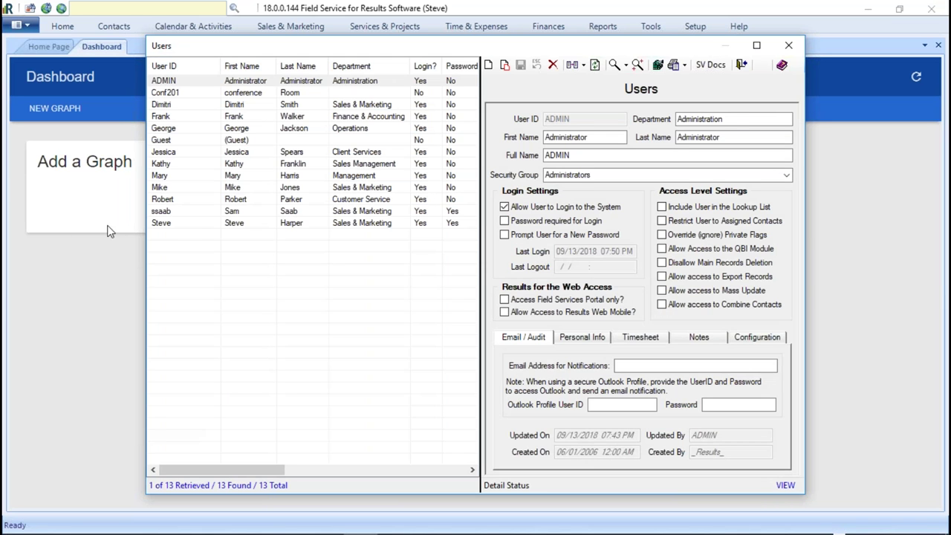
left_click(175, 224)
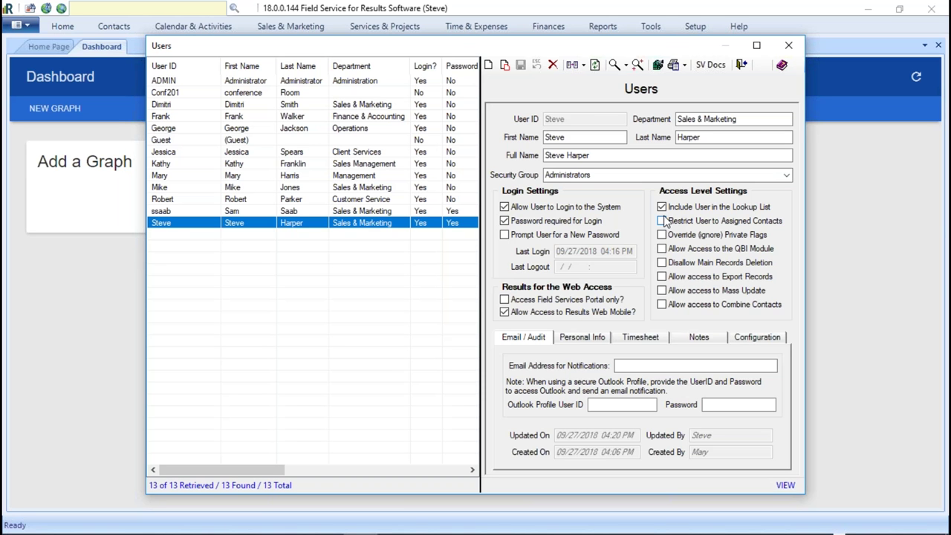
left_click(661, 221)
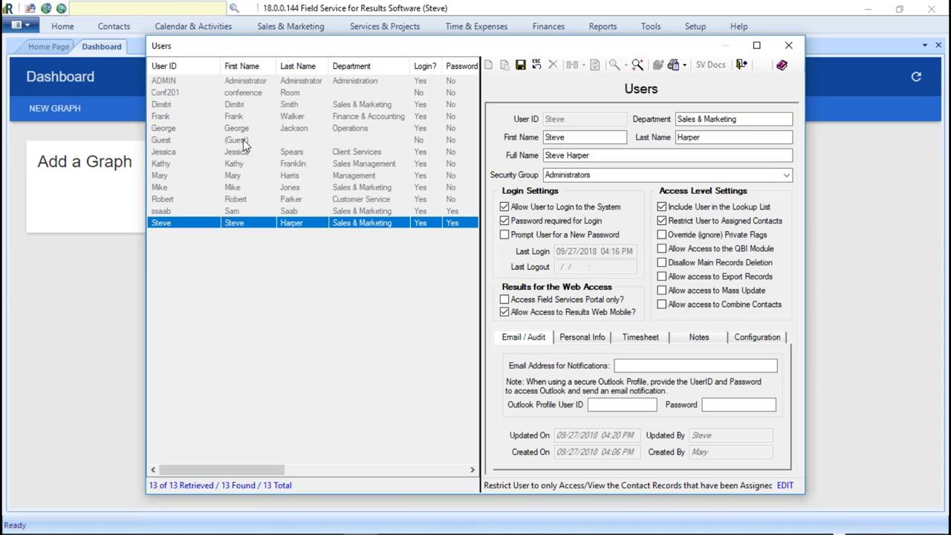
- Untick Restrict User to Assigned Contacts and tick Override (ignore) Private Flags
left_click(662, 221)
left_click(662, 235)
left_click(661, 220)
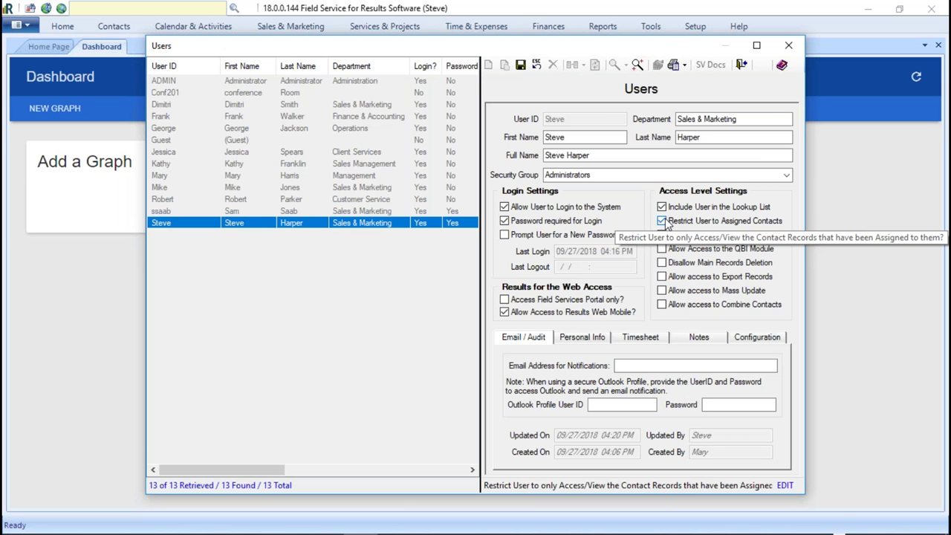
left_click(662, 221)
left_click(662, 235)
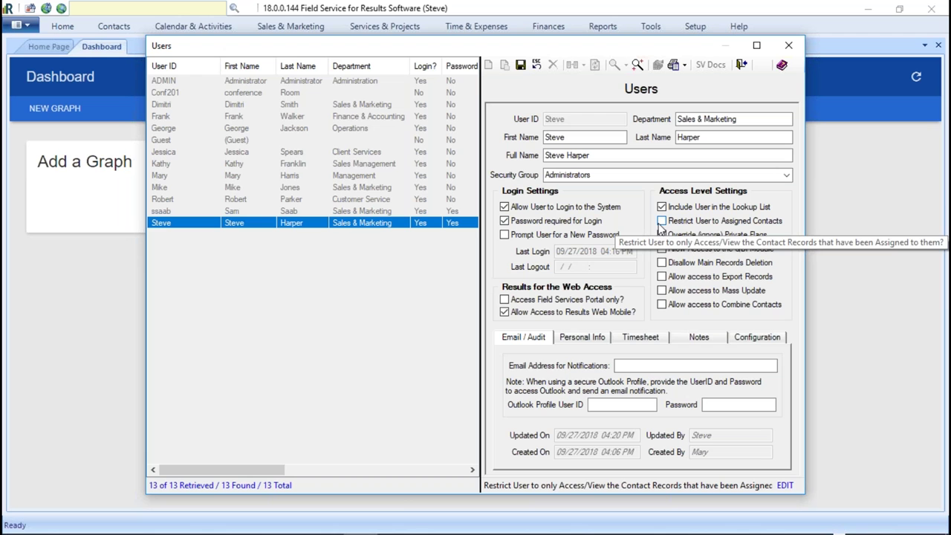
left_click(661, 234)
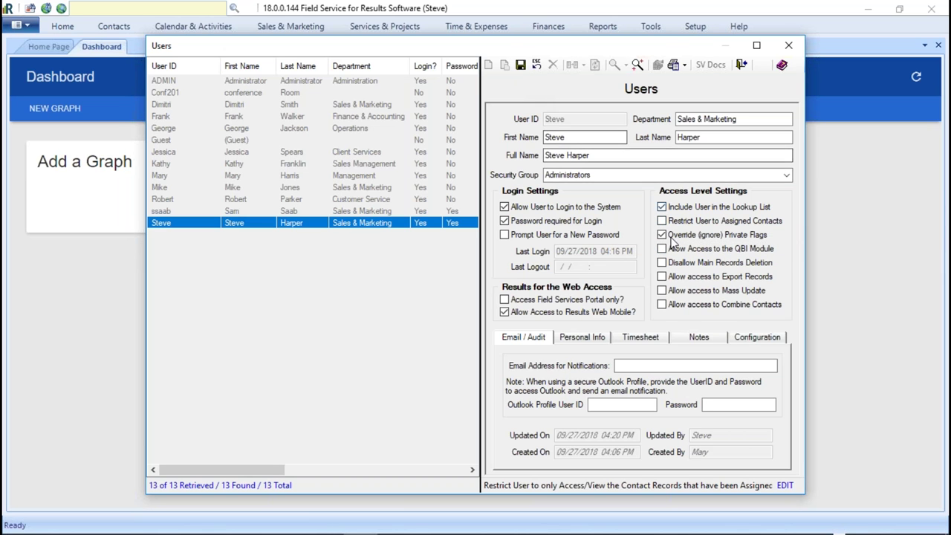
- Save the access changes, acknowledge the private flag warning, and close Users and the Dashboard
left_click(520, 65)
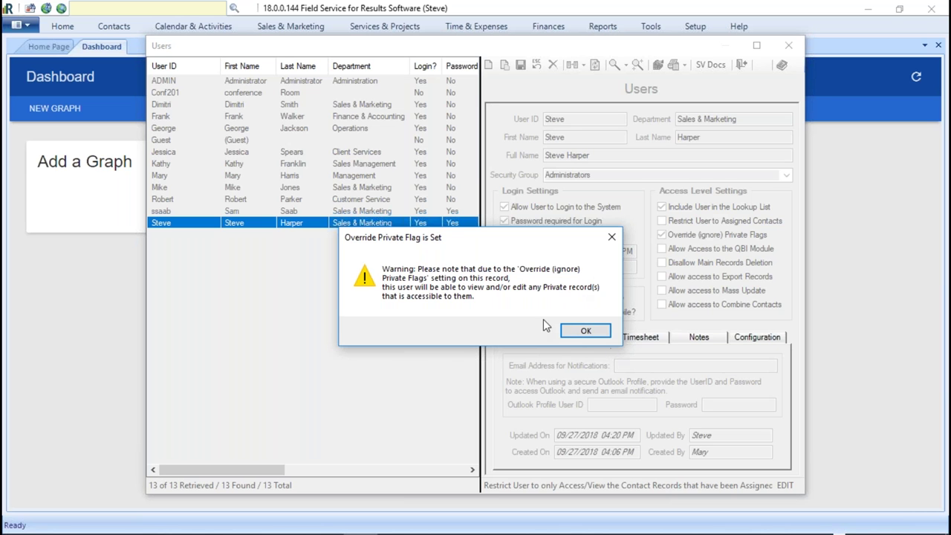
left_click(584, 331)
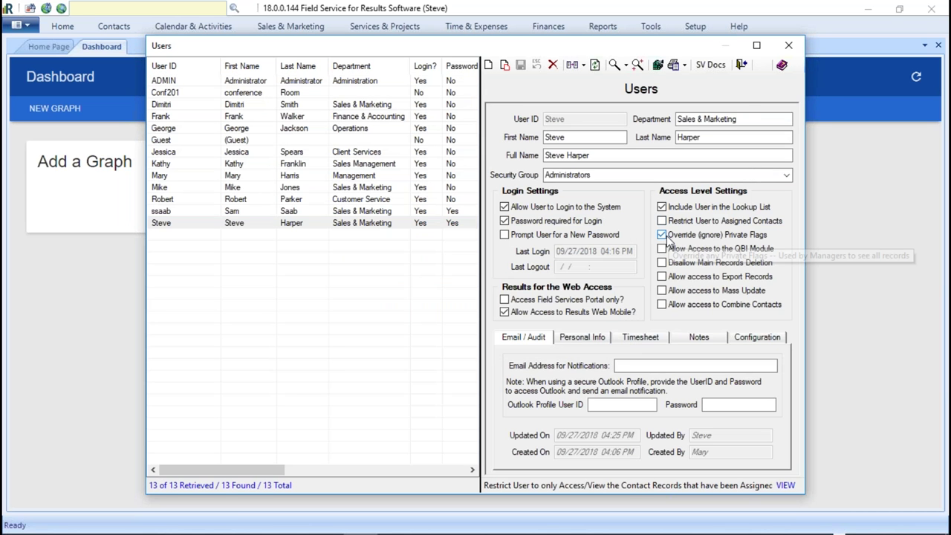
left_click(787, 44)
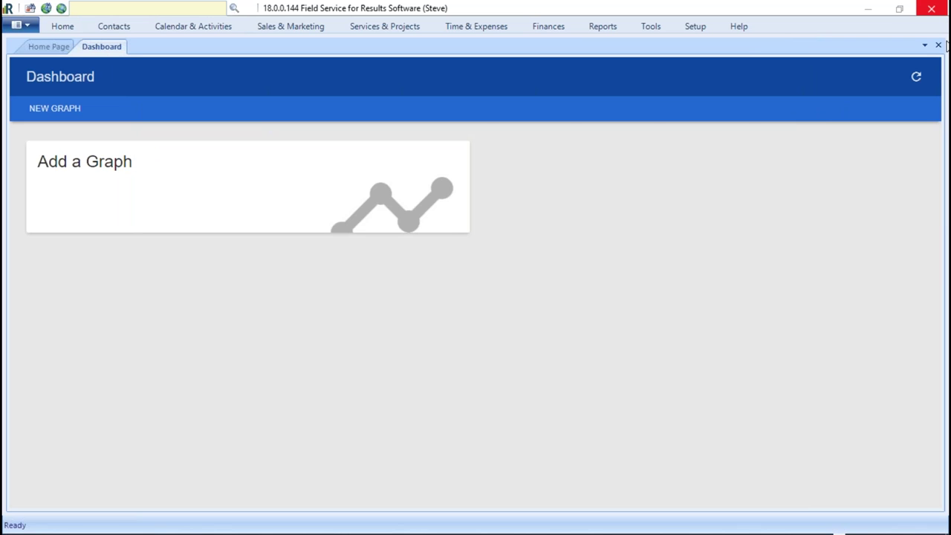
left_click(937, 45)
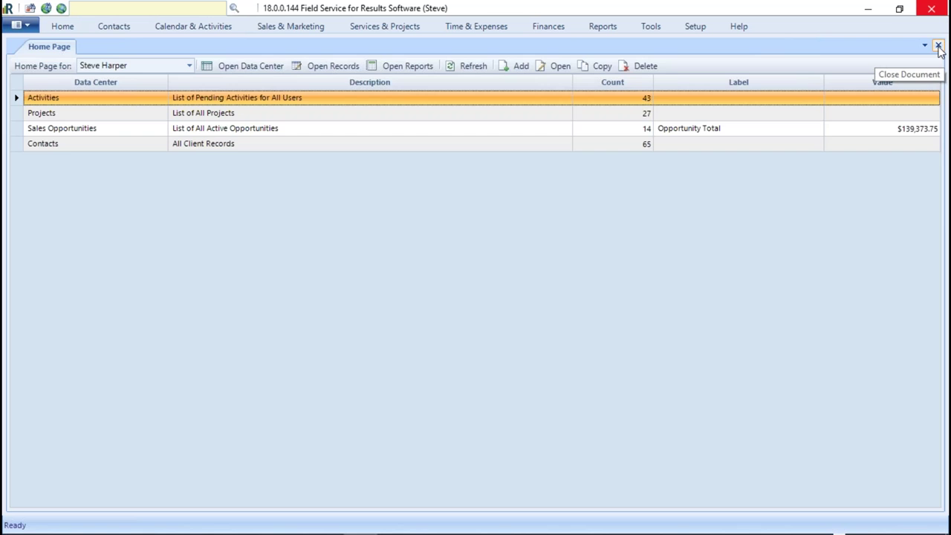
- Open the Sidco Construction Company contact from the contacts list and widen its window
left_click(937, 45)
left_click(110, 28)
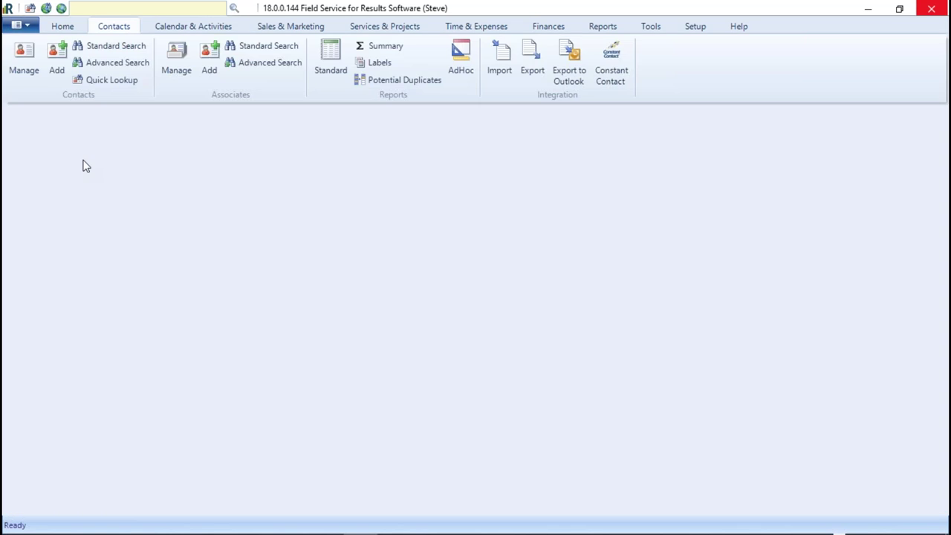
left_click(24, 57)
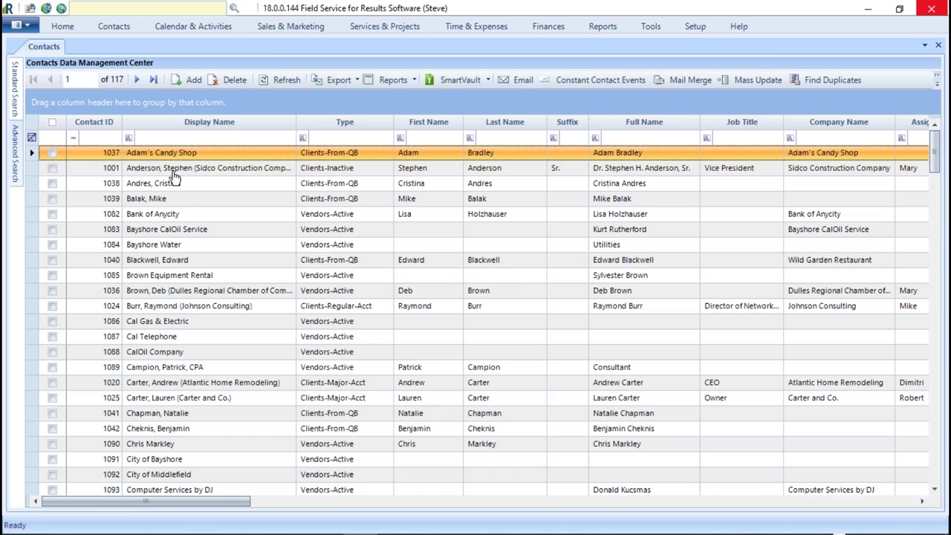
double_click(176, 171)
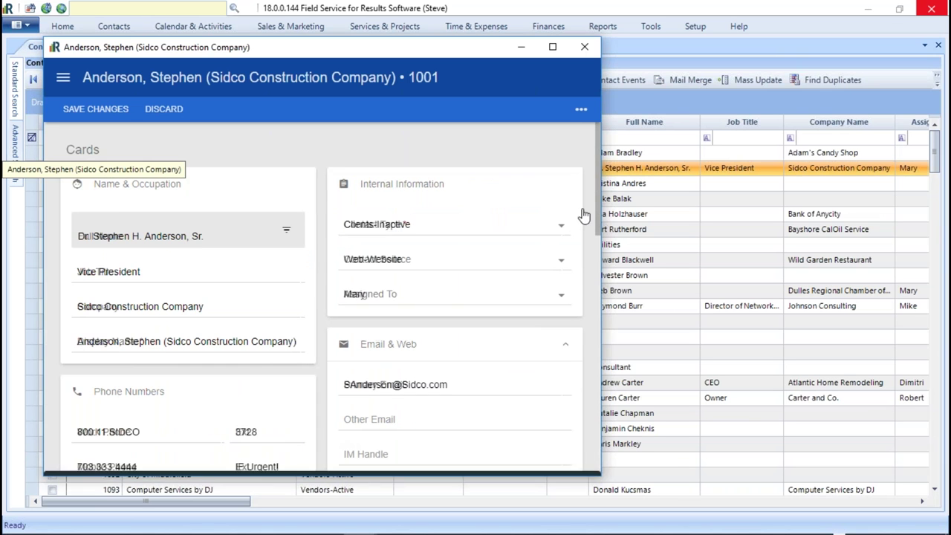
left_click_drag(602, 335, 931, 334)
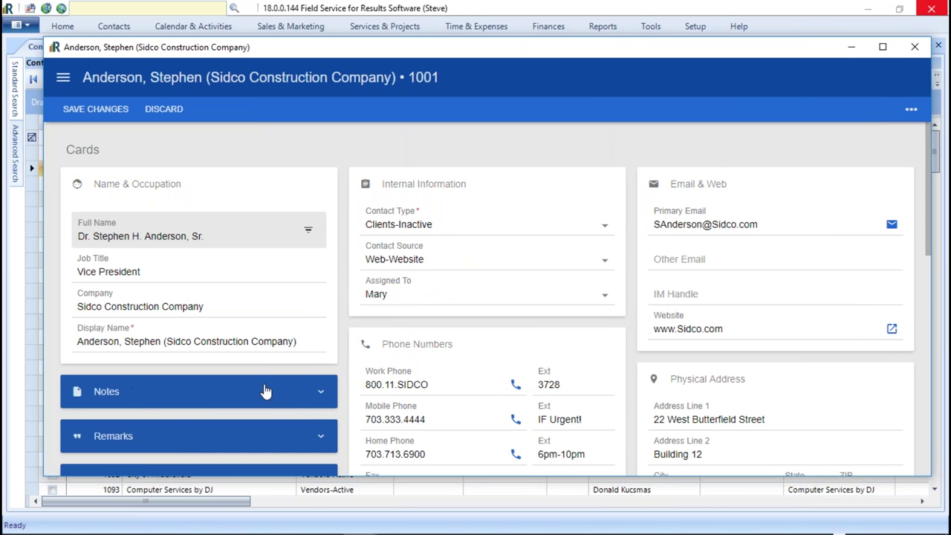
- Expand Additional Info, set the Access Level to Private, and view the Assigned To suggestions
scroll(261, 394, "down", 2)
left_click(320, 386)
scroll(424, 442, "down", 2)
scroll(423, 444, "down", 2)
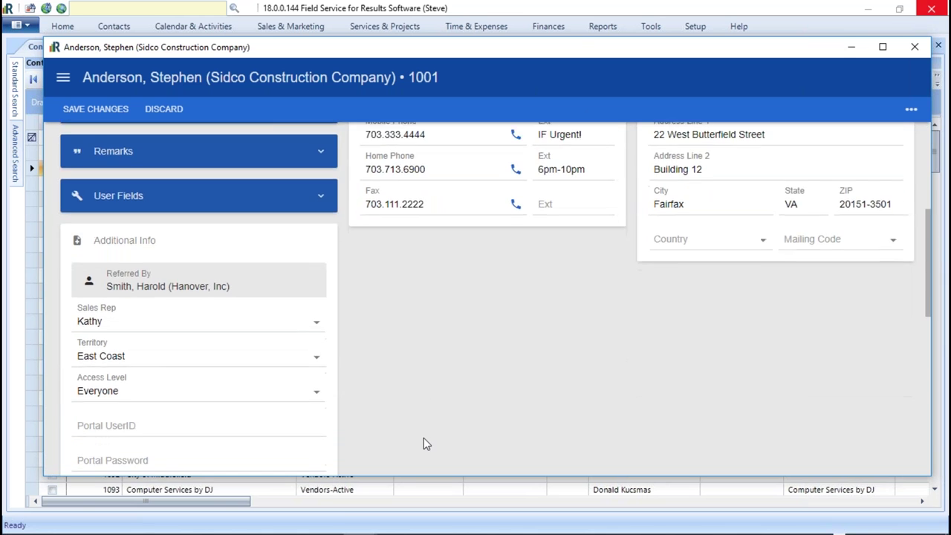
scroll(423, 444, "up", 1)
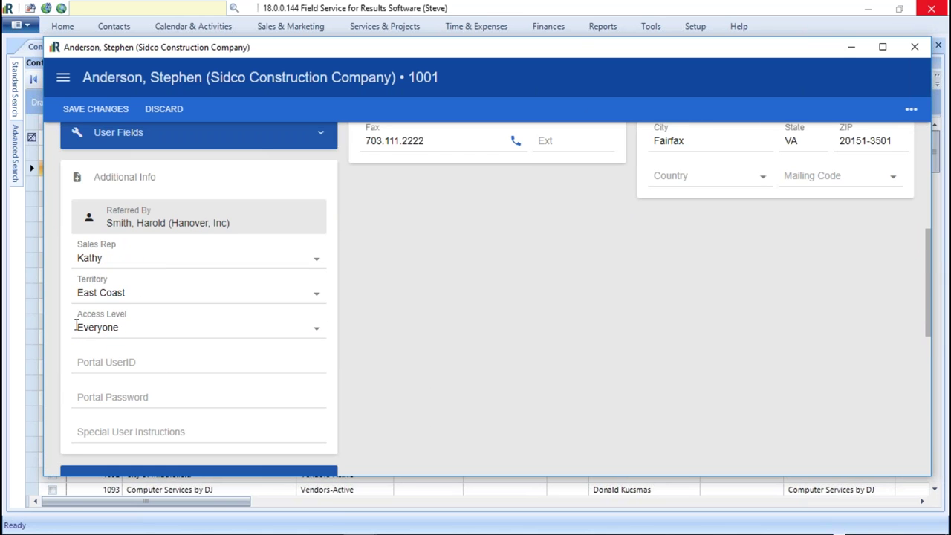
left_click(316, 332)
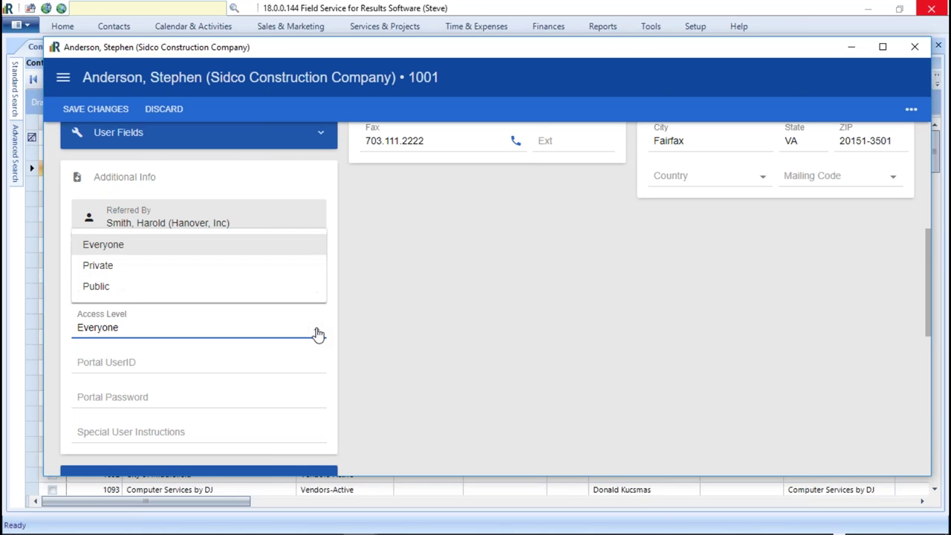
left_click(83, 266)
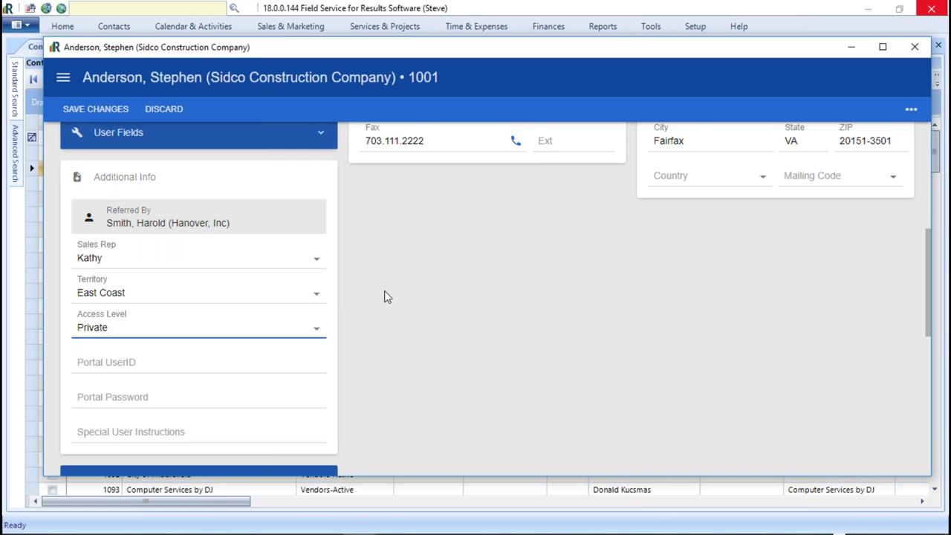
scroll(386, 297, "up", 5)
scroll(456, 293, "up", 1)
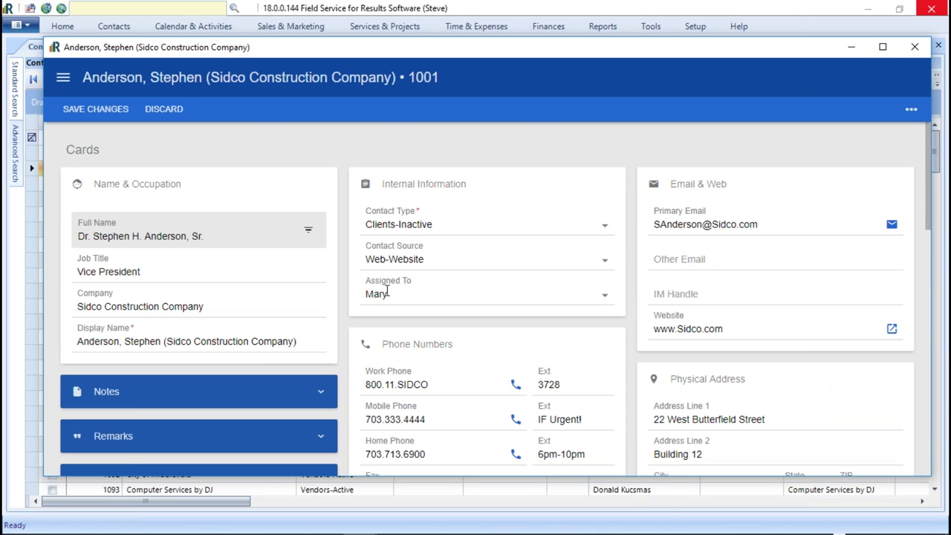
left_click(361, 295)
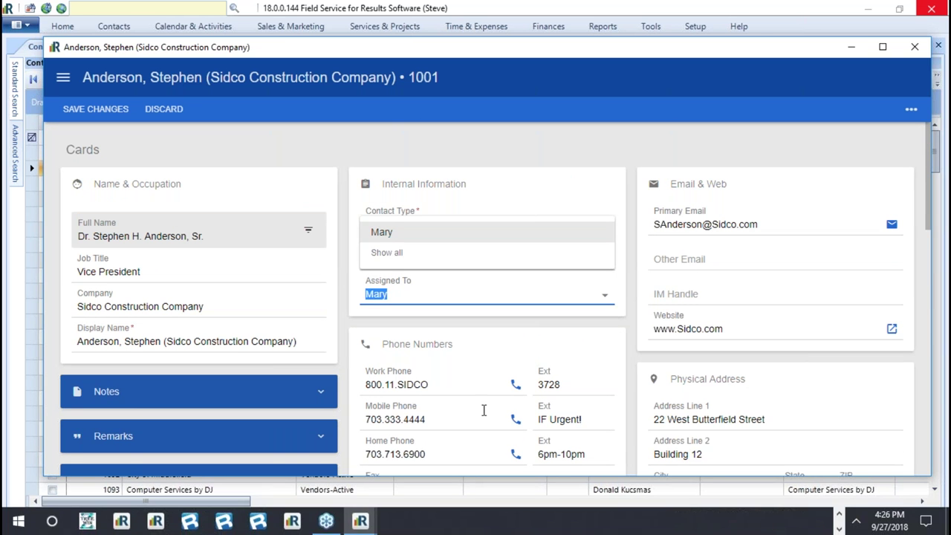
scroll(479, 406, "down", 3)
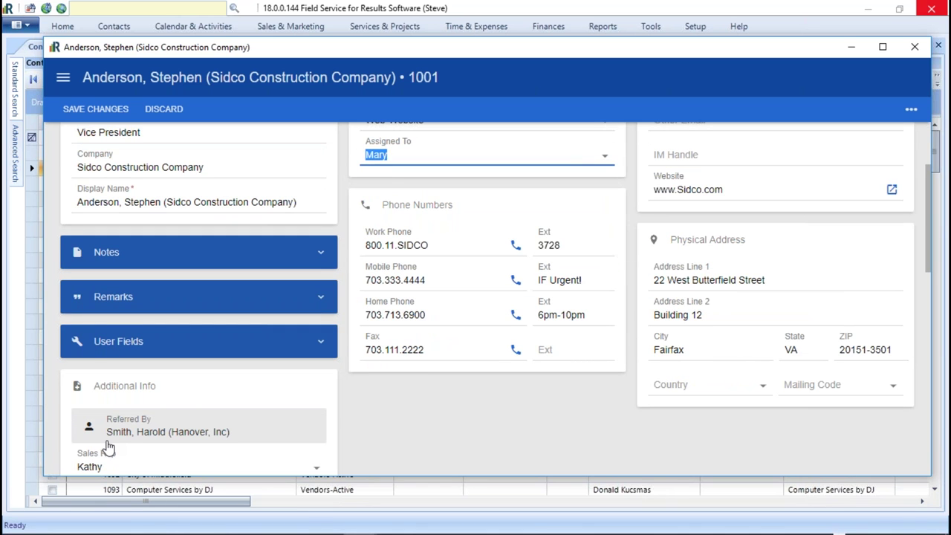
scroll(115, 444, "down", 2)
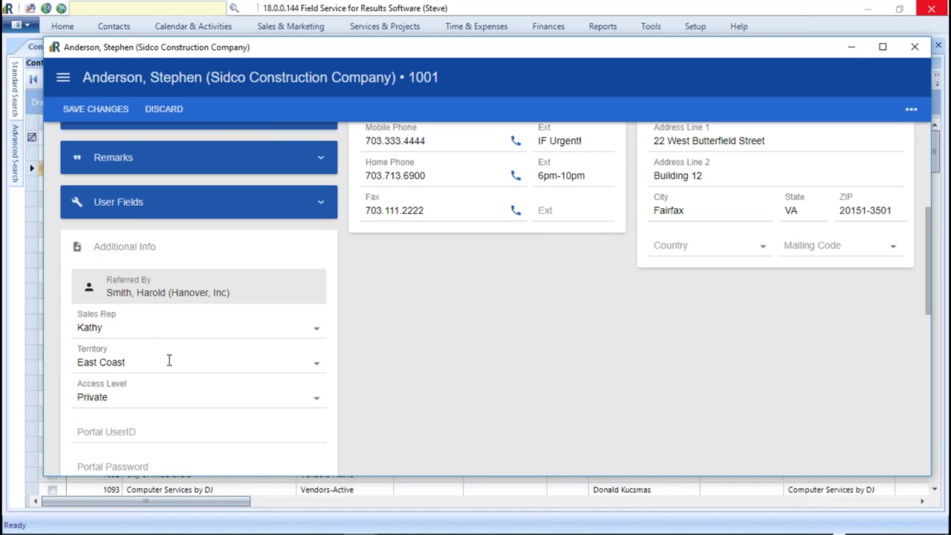
- Change the Access Level to Public, try saving on close, and dismiss the record-not-found error
left_click(98, 396)
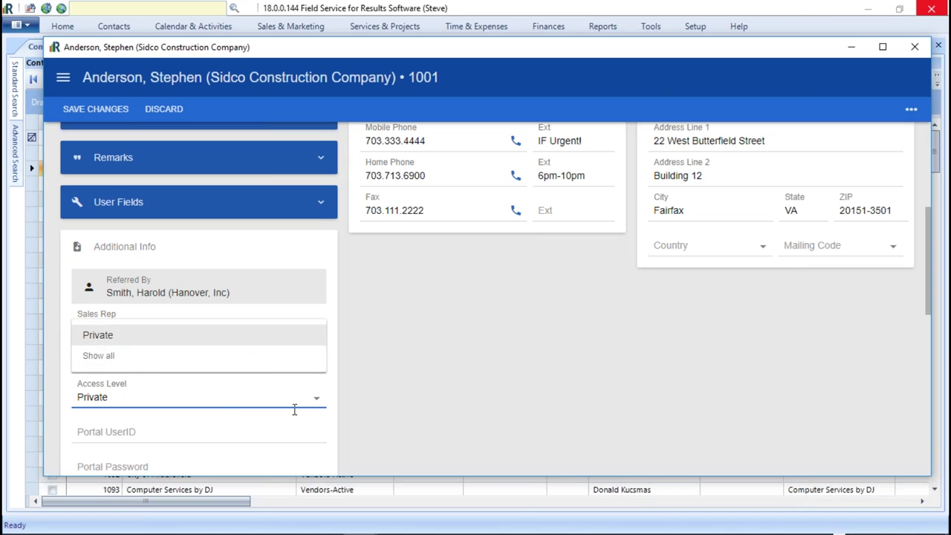
left_click(120, 361)
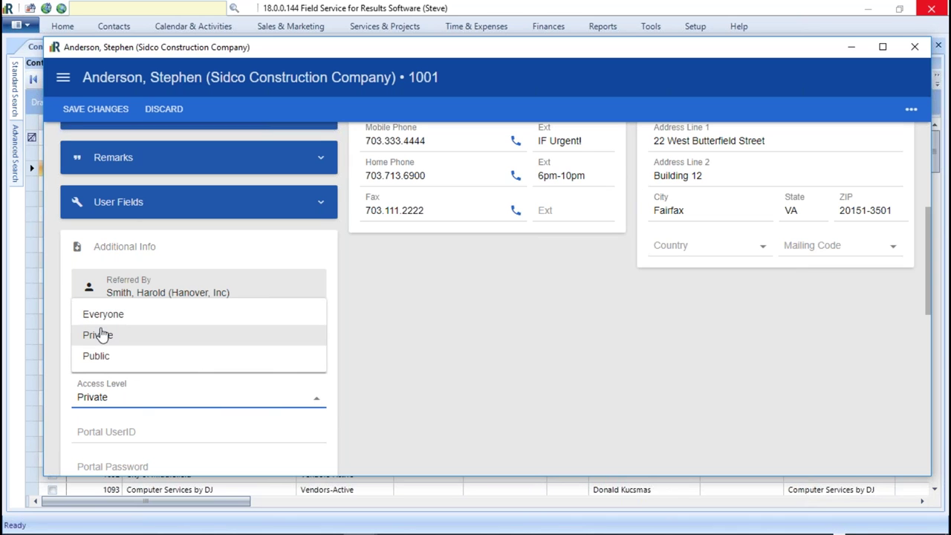
left_click(110, 357)
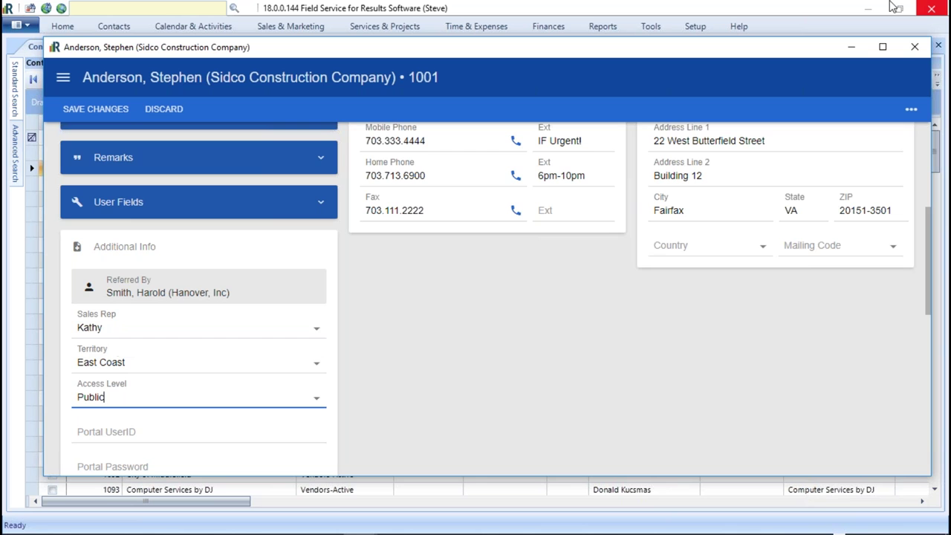
left_click(914, 46)
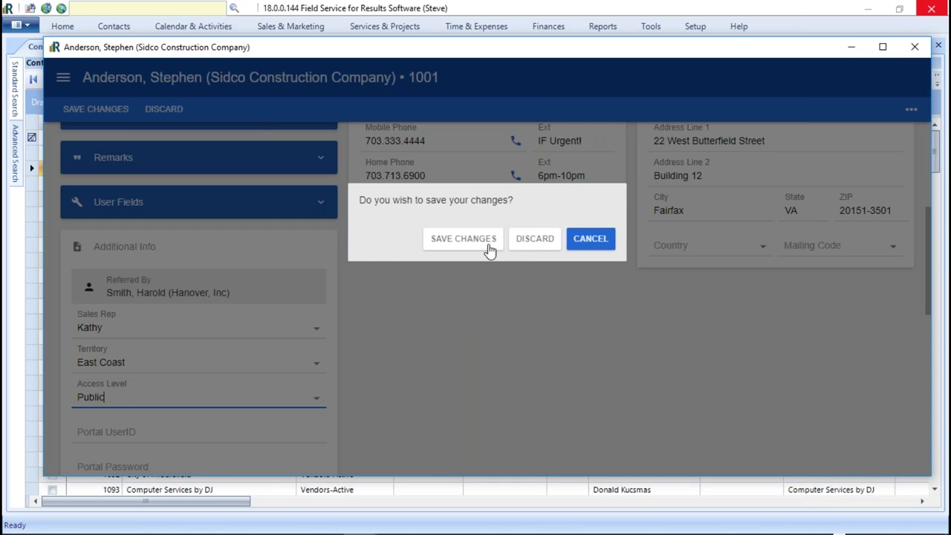
left_click(464, 238)
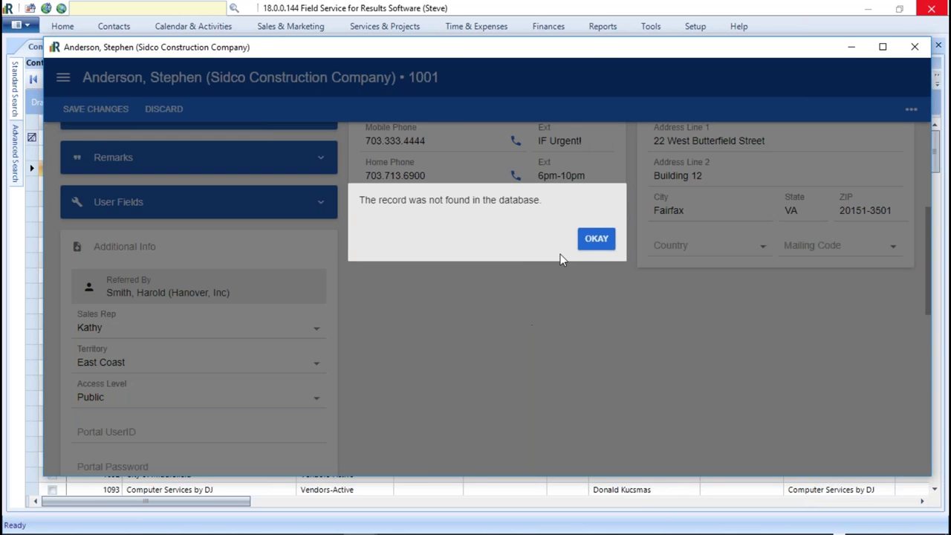
left_click(595, 237)
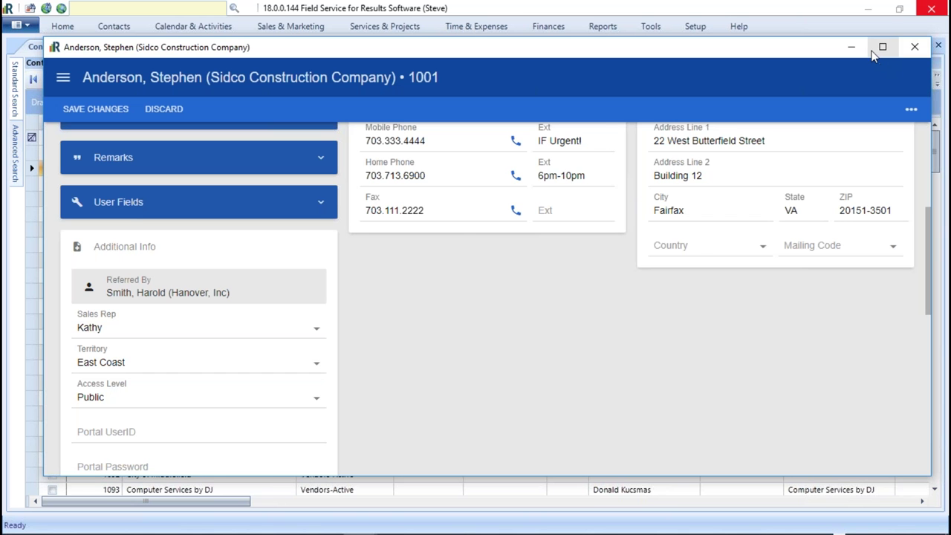
- Minimize and restore the contact window, then close it discarding the unsaved changes
left_click(854, 48)
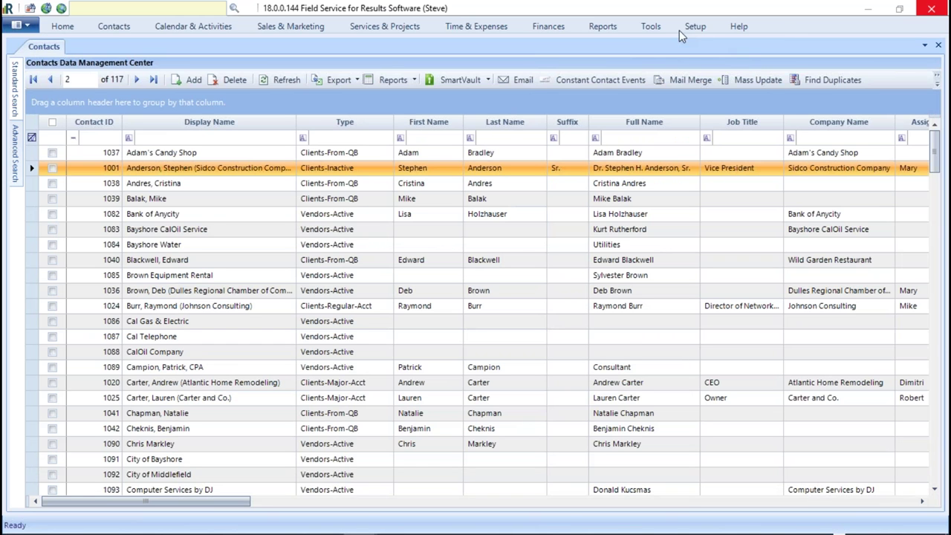
key("alt+Tab")
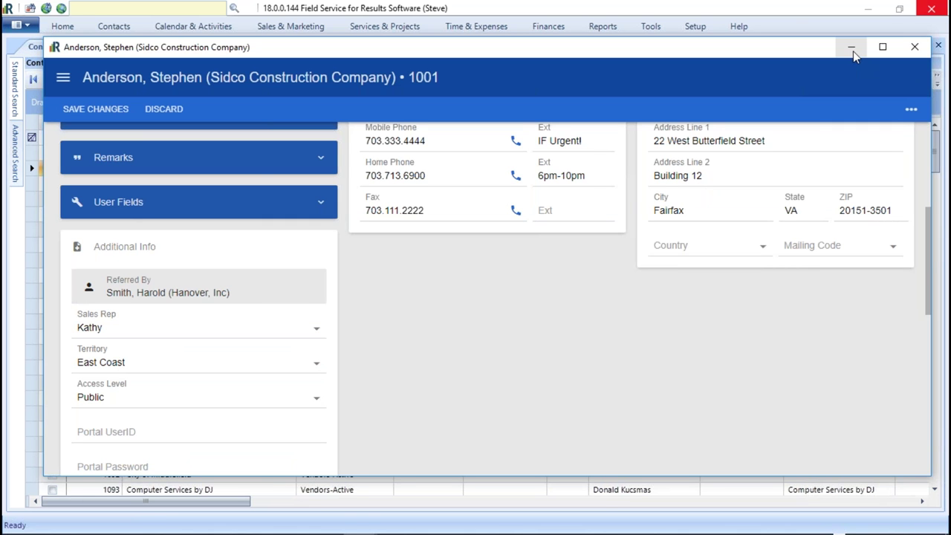
left_click(914, 46)
left_click(539, 242)
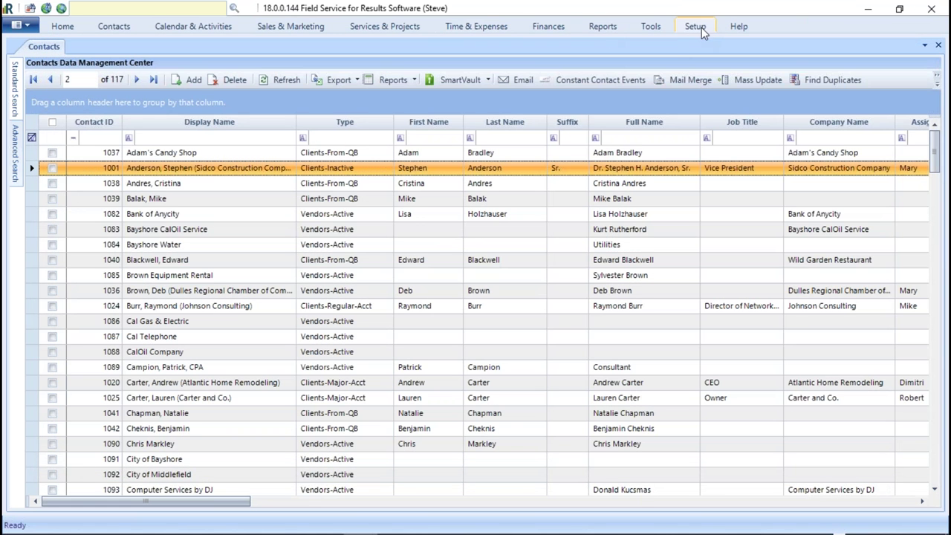
left_click(698, 26)
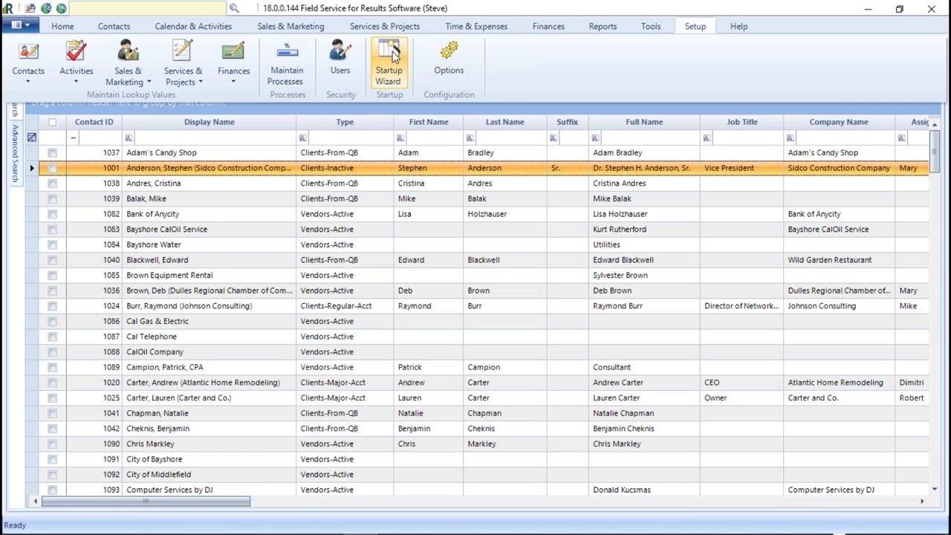
left_click(340, 61)
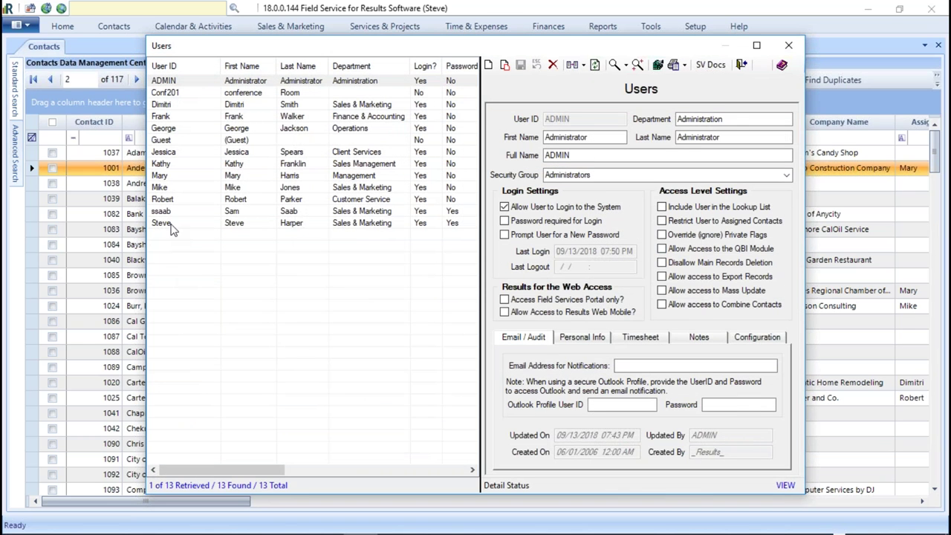
left_click(172, 227)
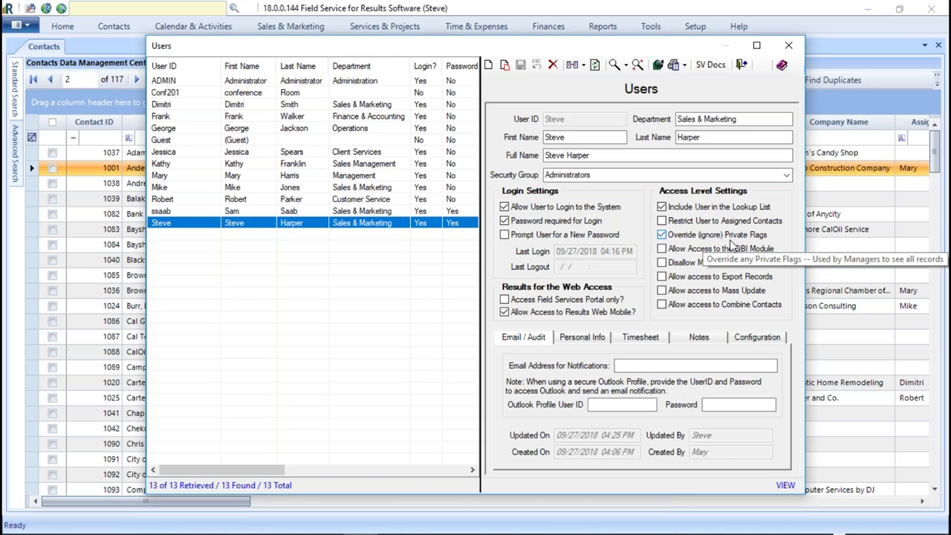
left_click(788, 46)
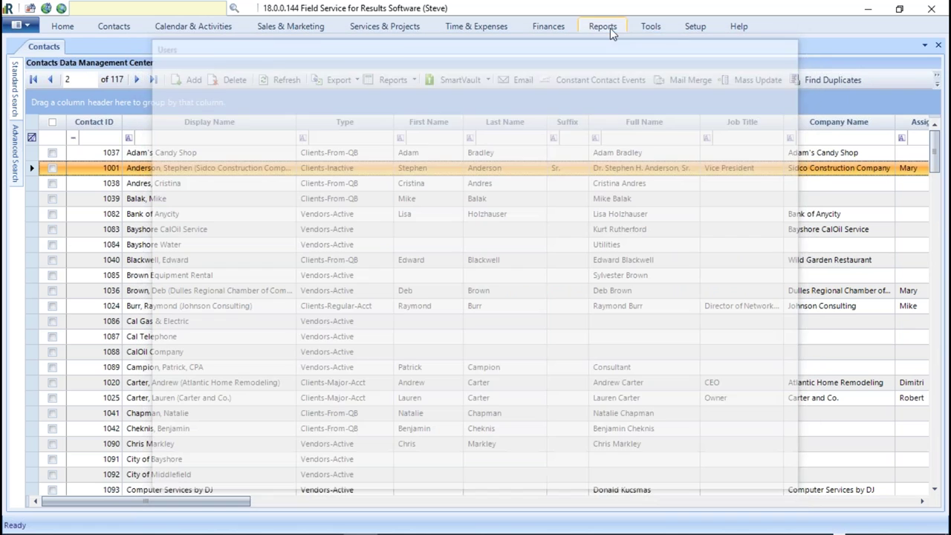
- Open QuickBooks Synchronization from the Tools tab to show the QBI window
left_click(650, 26)
left_click(153, 65)
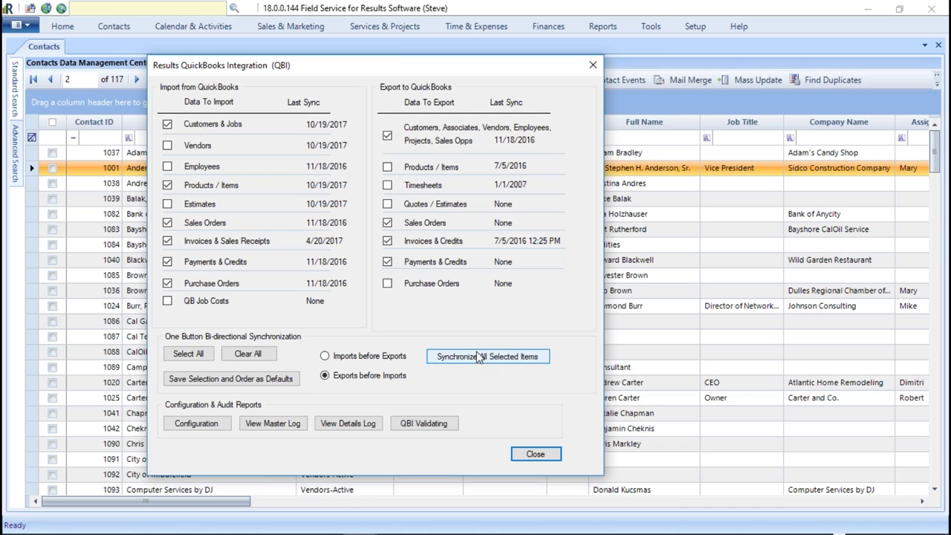
- Close the QBI sync window, open the last user in Setup > Users, and enable QBI and Export access
left_click(592, 64)
left_click(695, 25)
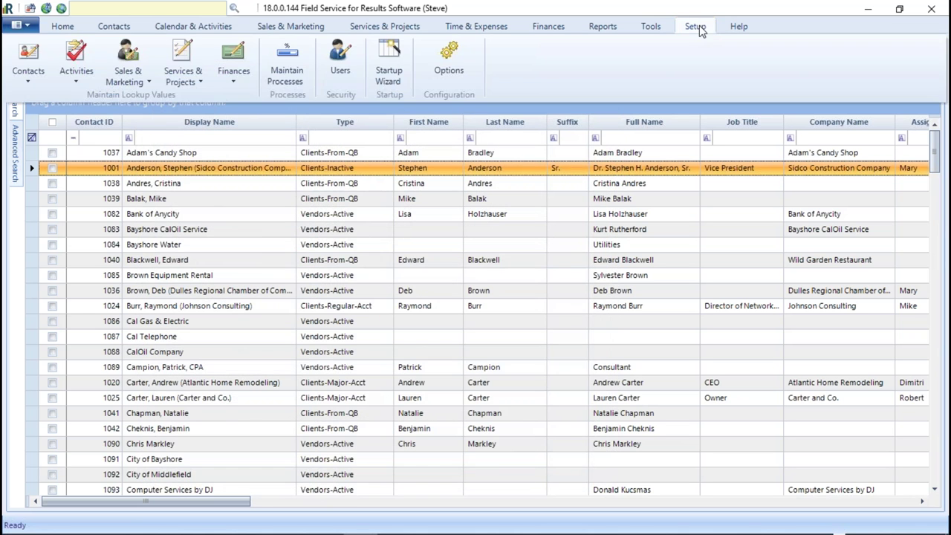
left_click(354, 60)
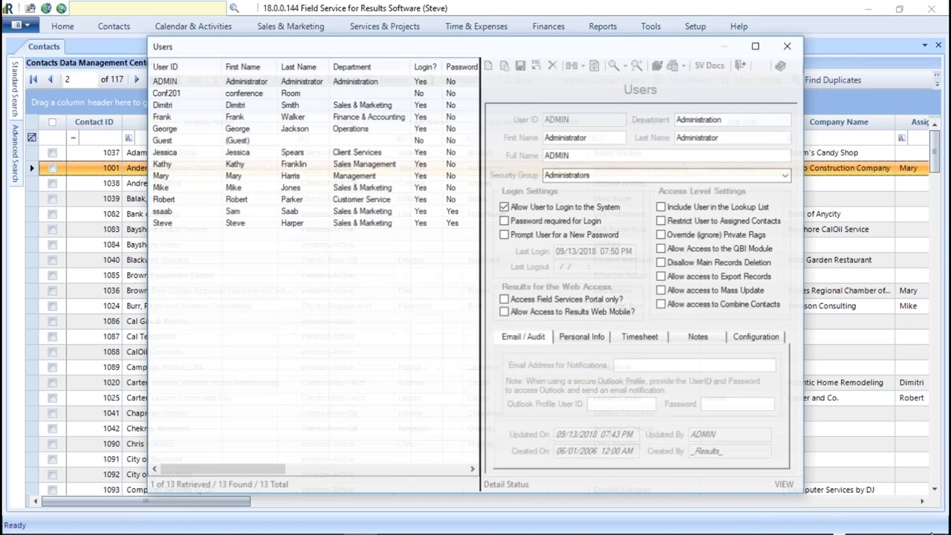
left_click(391, 224)
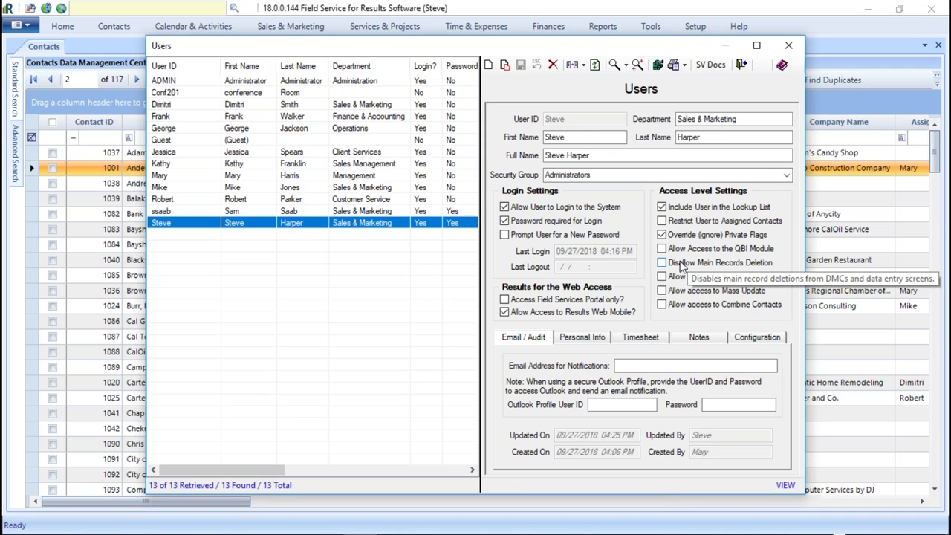
left_click(661, 248)
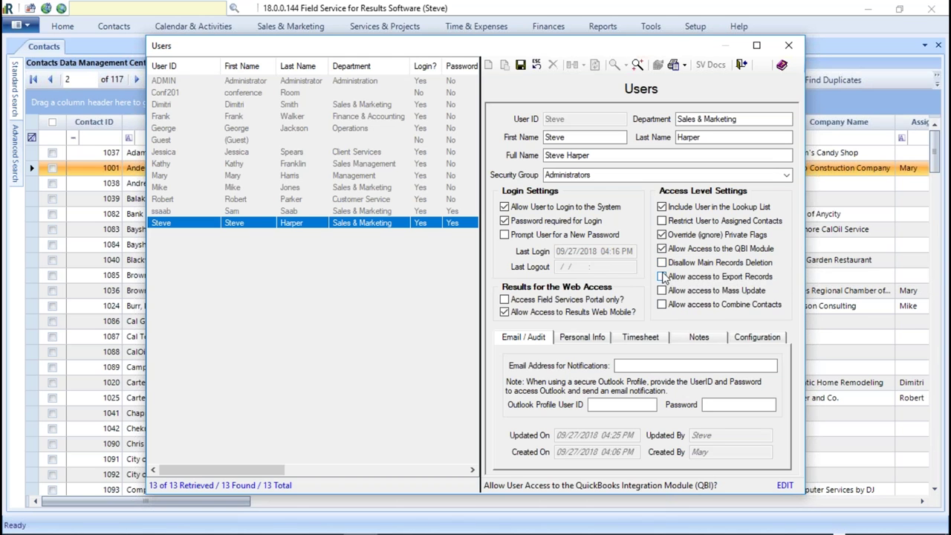
left_click(661, 276)
- Enable Export Records, Mass Update and Combine Contacts access for the user after undoing stray toggles
left_click(662, 291)
left_click(661, 304)
left_click(662, 304)
left_click(661, 291)
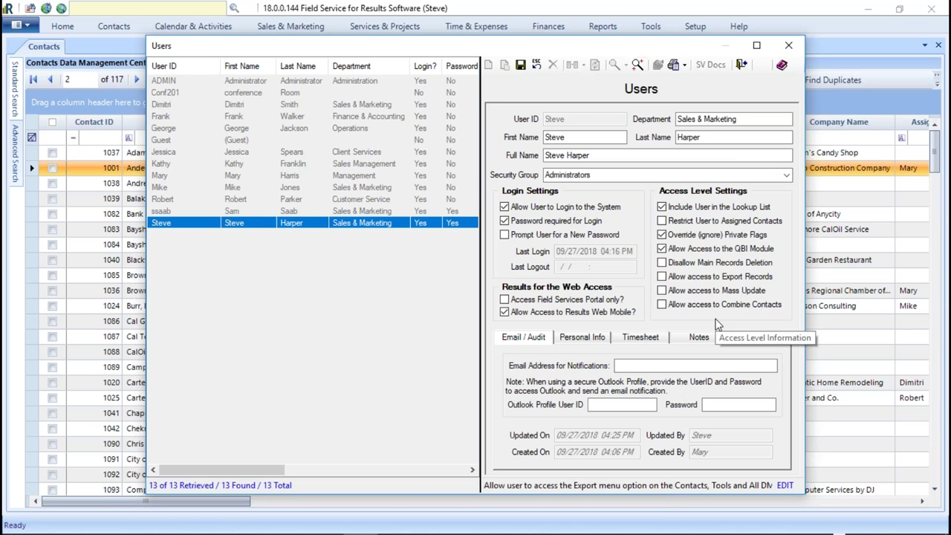
left_click(662, 276)
left_click(662, 290)
left_click(662, 304)
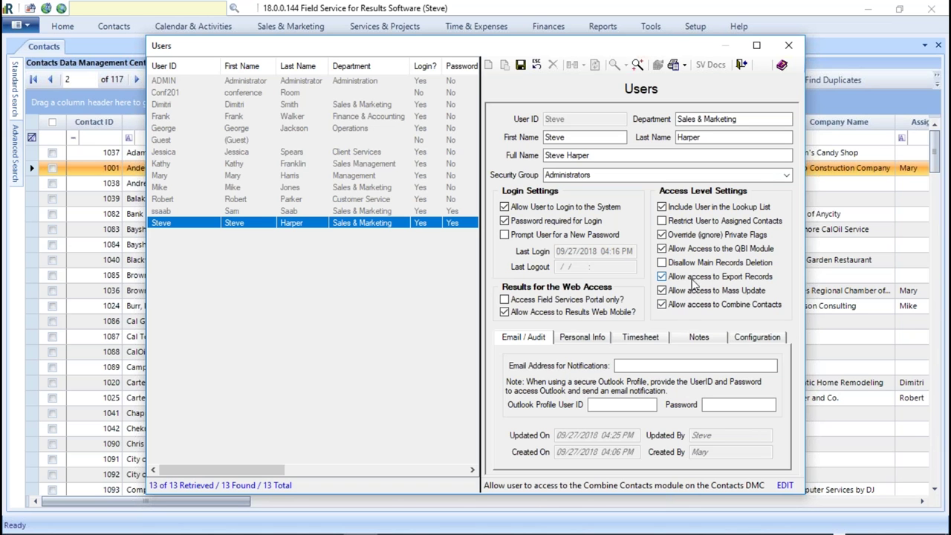
- Save the user's permission changes, acknowledge the Override Private Flag warning, and select contact 1038
left_click(788, 45)
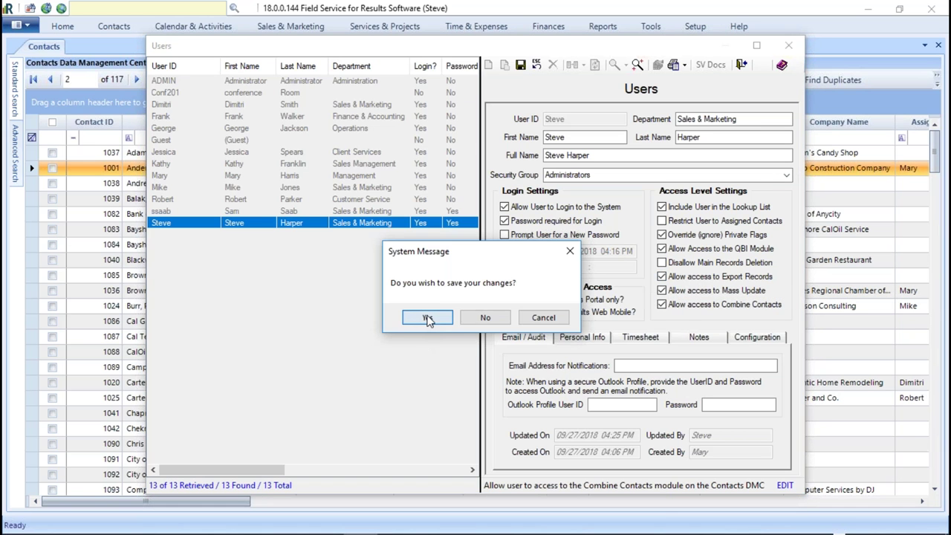
left_click(428, 317)
left_click(586, 330)
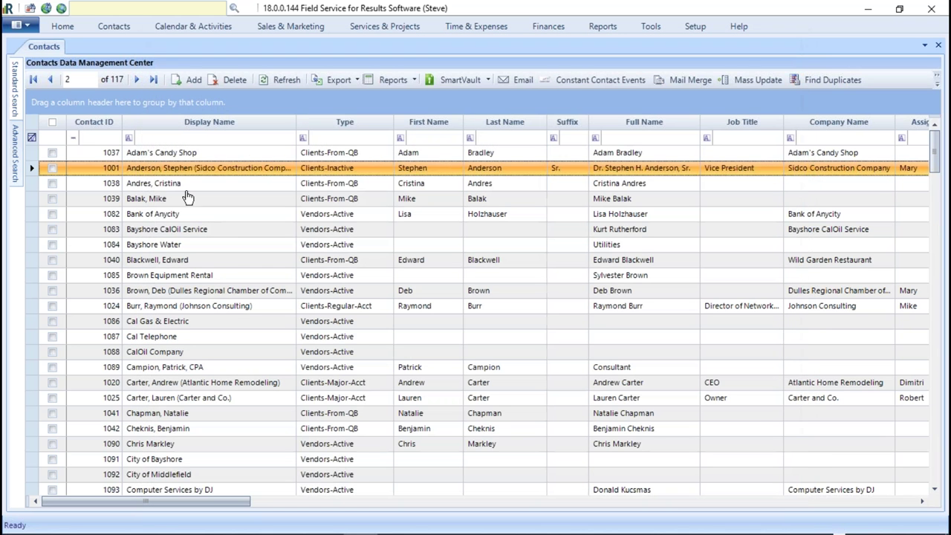
left_click(182, 186)
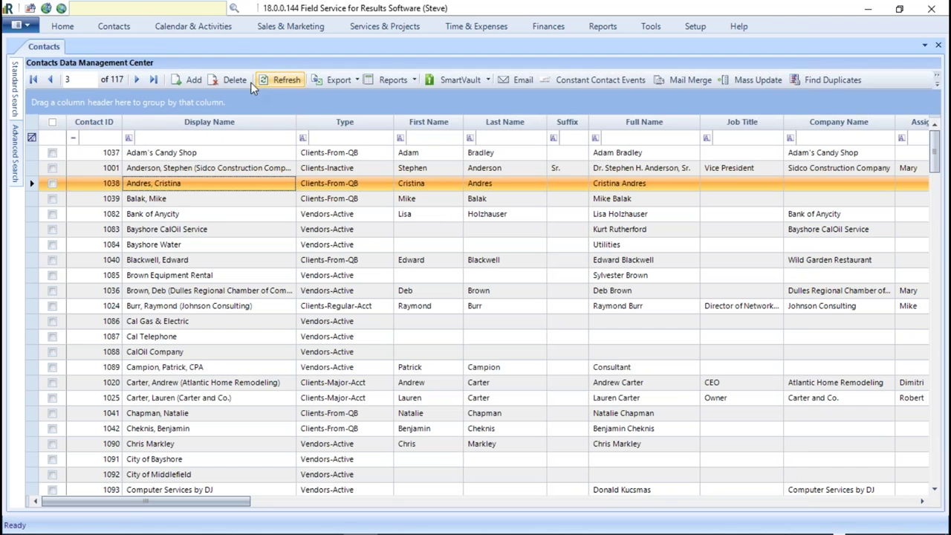
- Export the contacts list to test.xls, overwriting the existing file, then close the opened spreadsheet
left_click(339, 80)
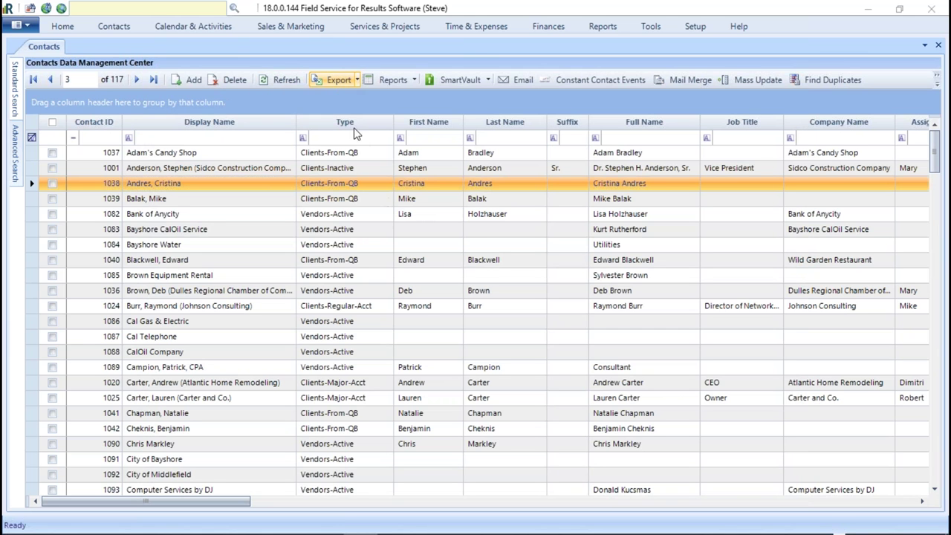
type("yest")
key("BackSpace")
key("BackSpace")
key("BackSpace")
key("BackSpace")
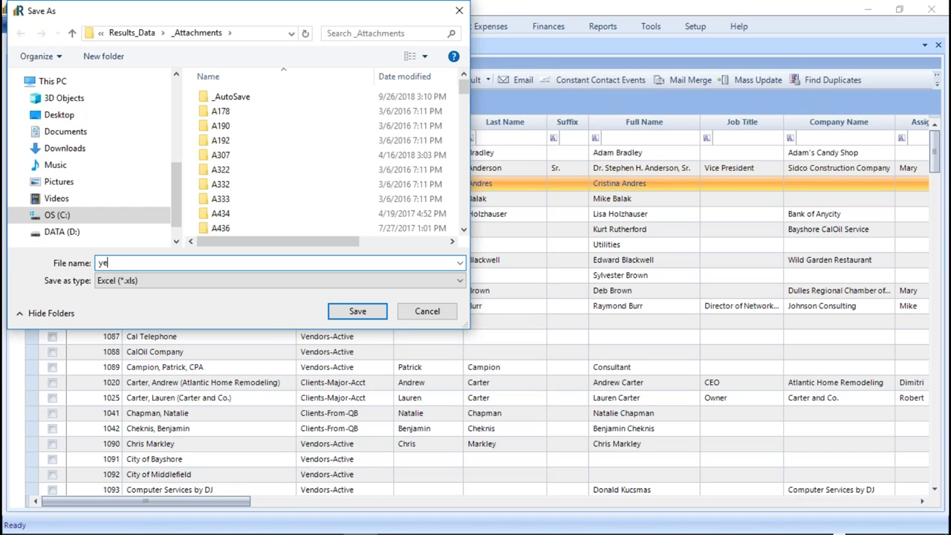
type("test")
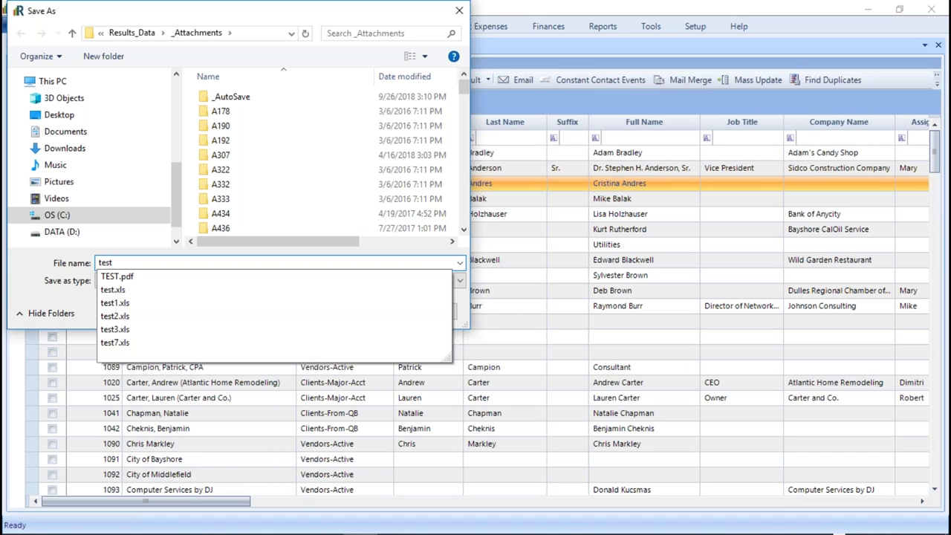
key("Return")
left_click(558, 274)
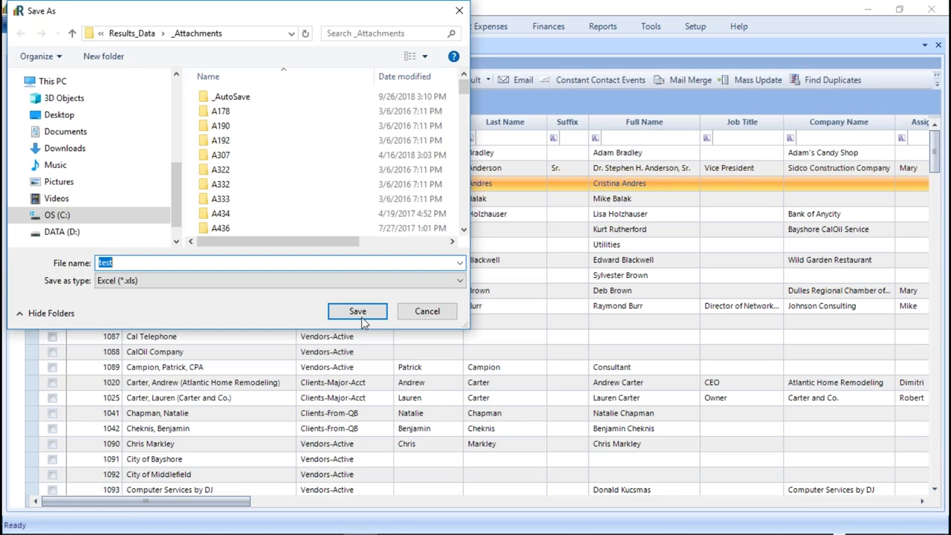
left_click(357, 311)
left_click(514, 280)
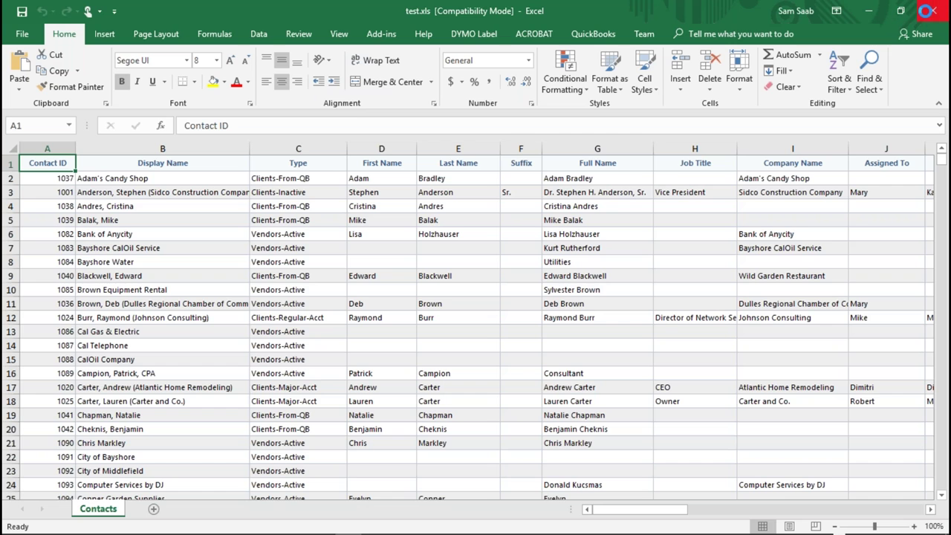
left_click(929, 9)
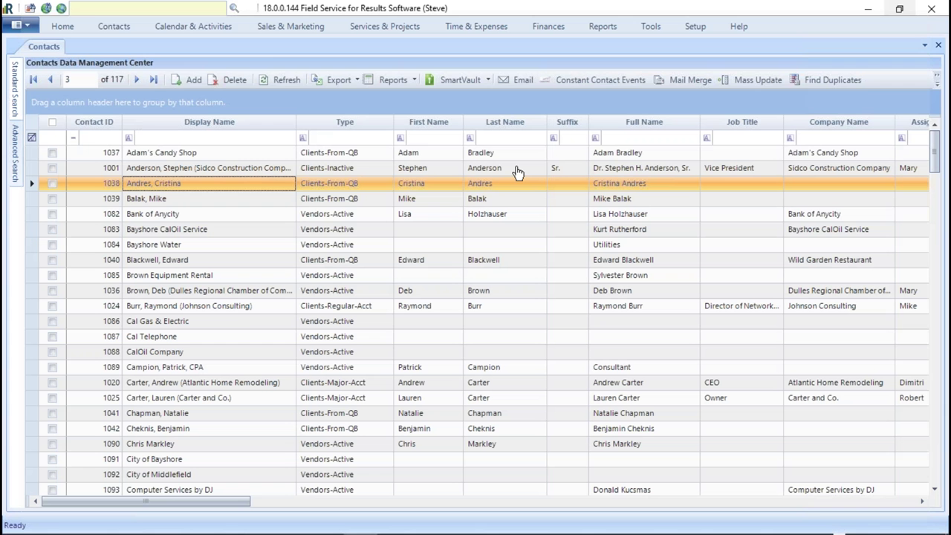
- Reopen the last user's account in Setup > Users, then close it without saving changes
left_click(695, 27)
left_click(338, 56)
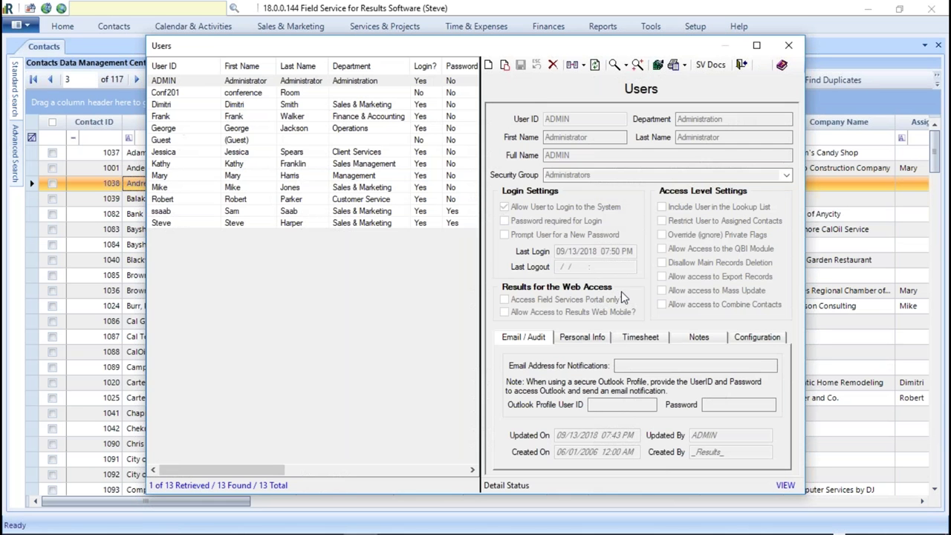
left_click(262, 224)
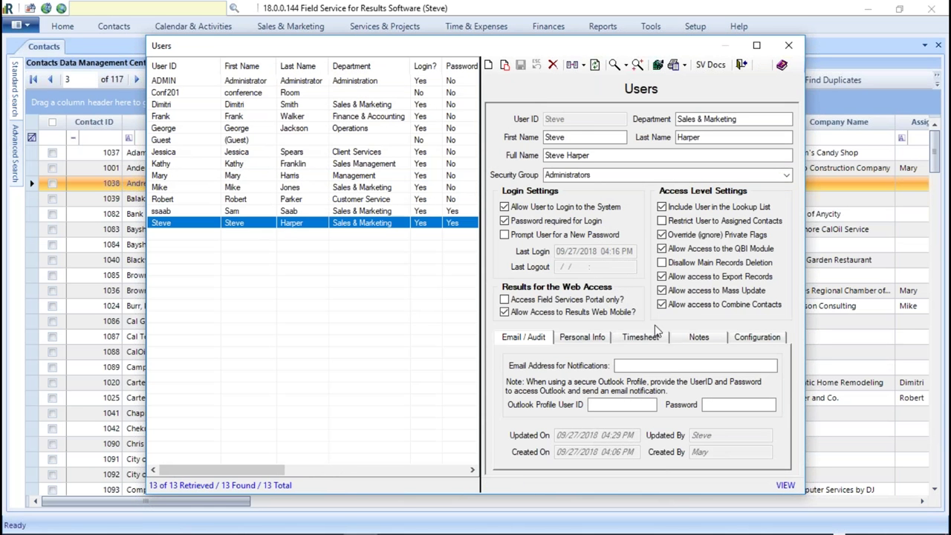
left_click(662, 276)
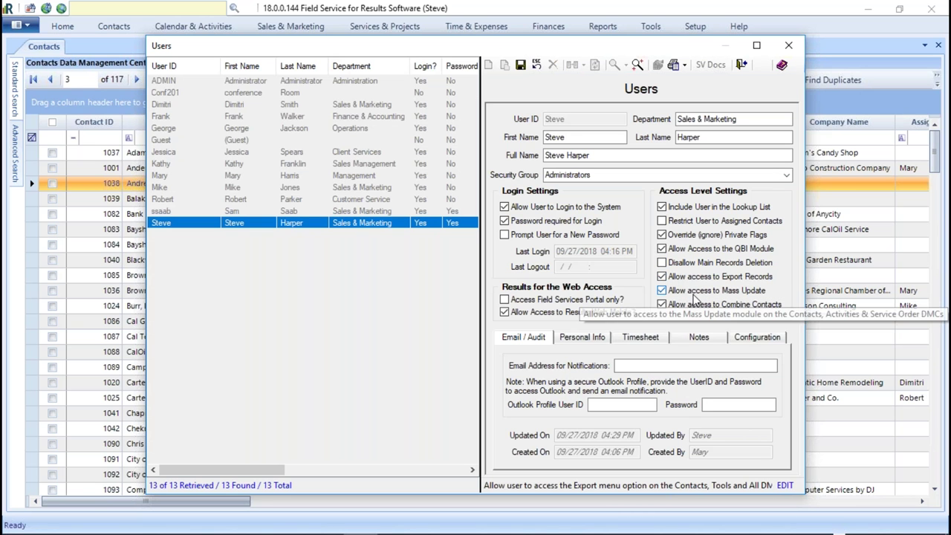
left_click(788, 47)
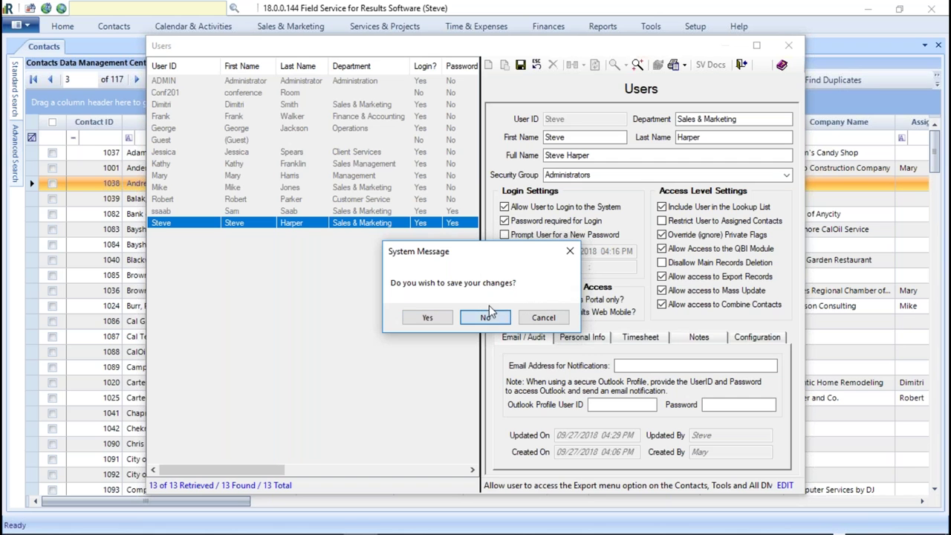
left_click(485, 319)
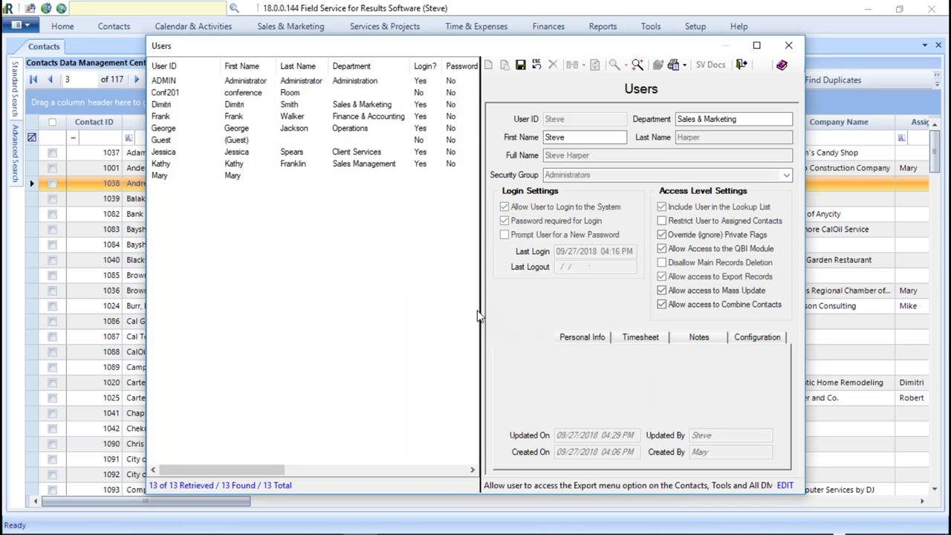
- Open Contacts > Data Export and show the list of source tables
left_click(115, 27)
left_click(540, 53)
left_click(596, 158)
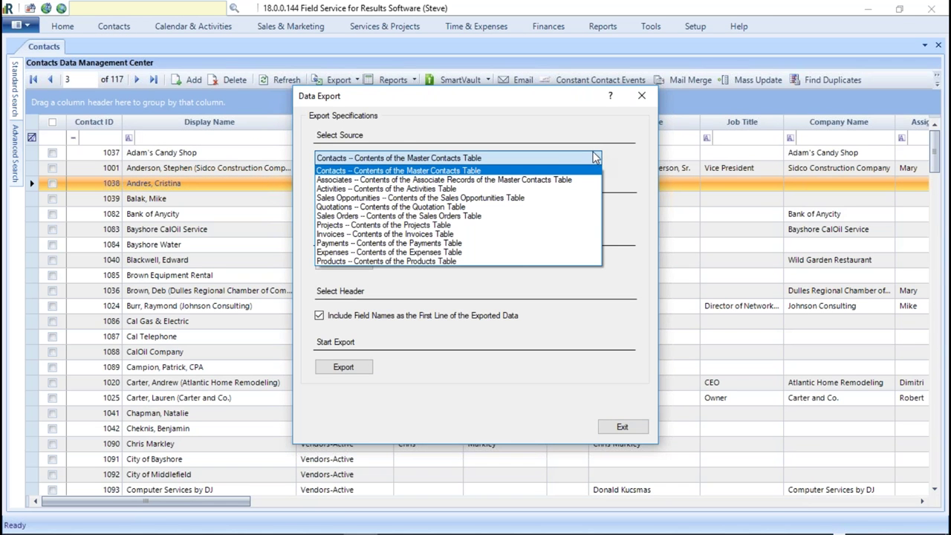
- Close the source list, exit Data Export answering Yes, and return to the Contacts tab
left_click(641, 96)
left_click(642, 96)
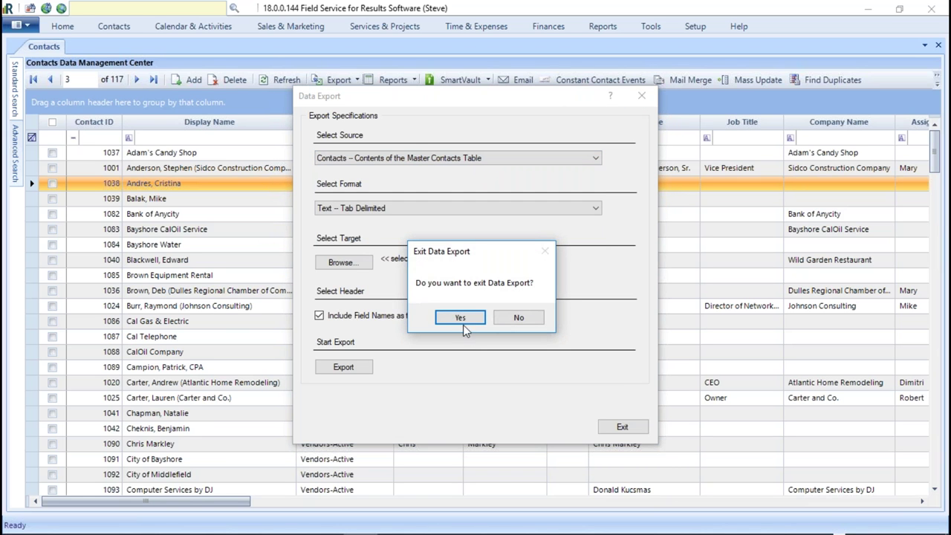
left_click(520, 317)
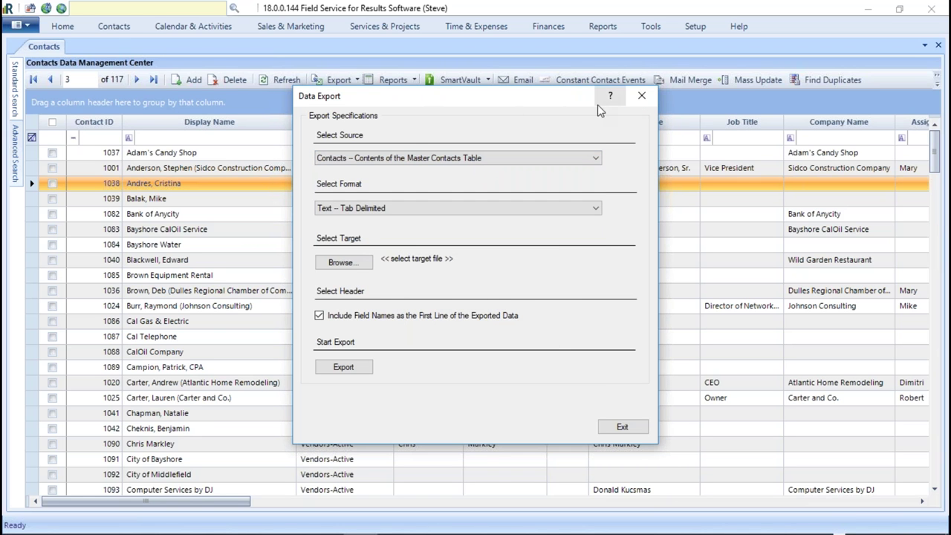
left_click(642, 95)
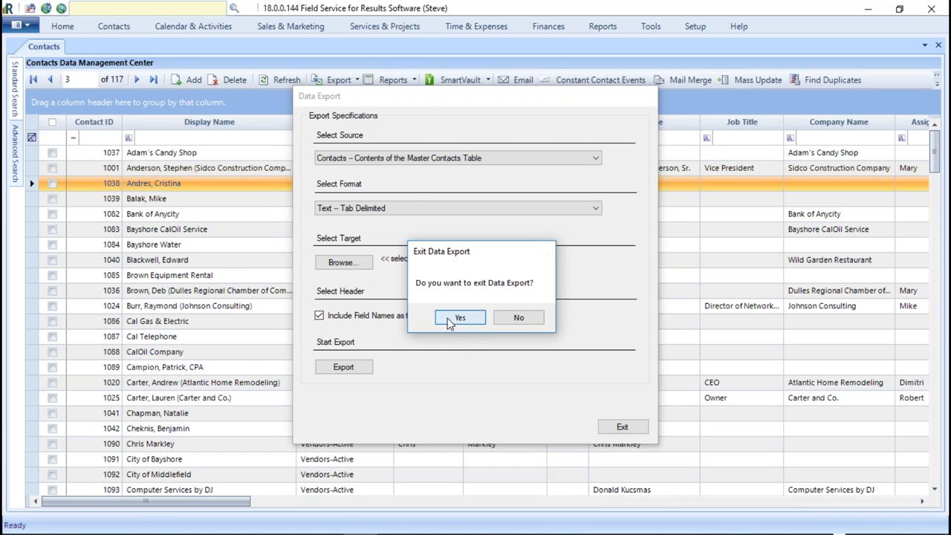
left_click(451, 320)
left_click(108, 29)
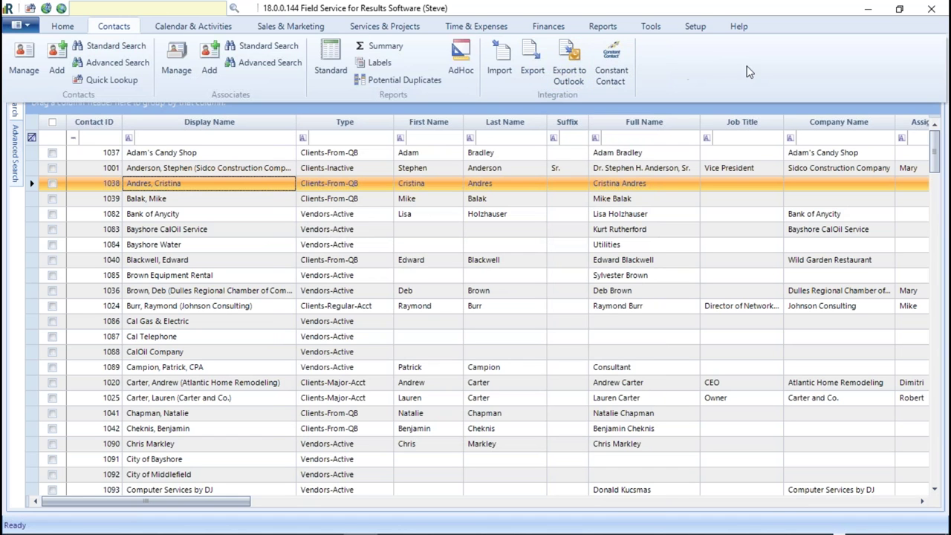
- Open Setup > Users and display the Sales & Marketing administrator's record
left_click(695, 26)
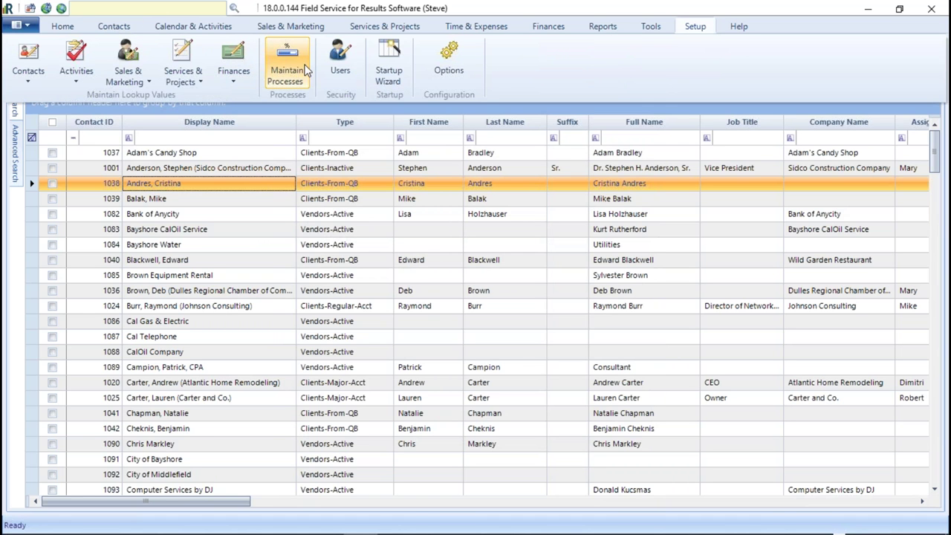
left_click(339, 63)
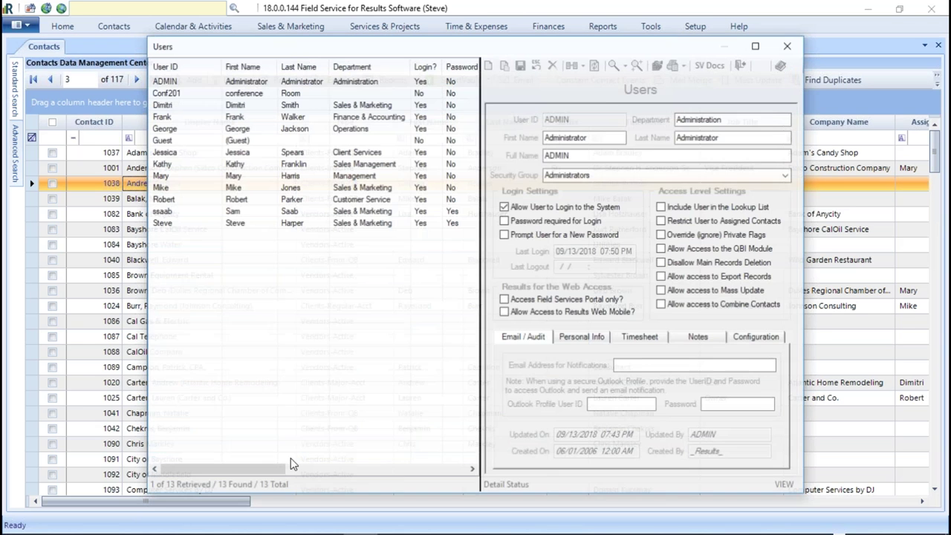
left_click(163, 224)
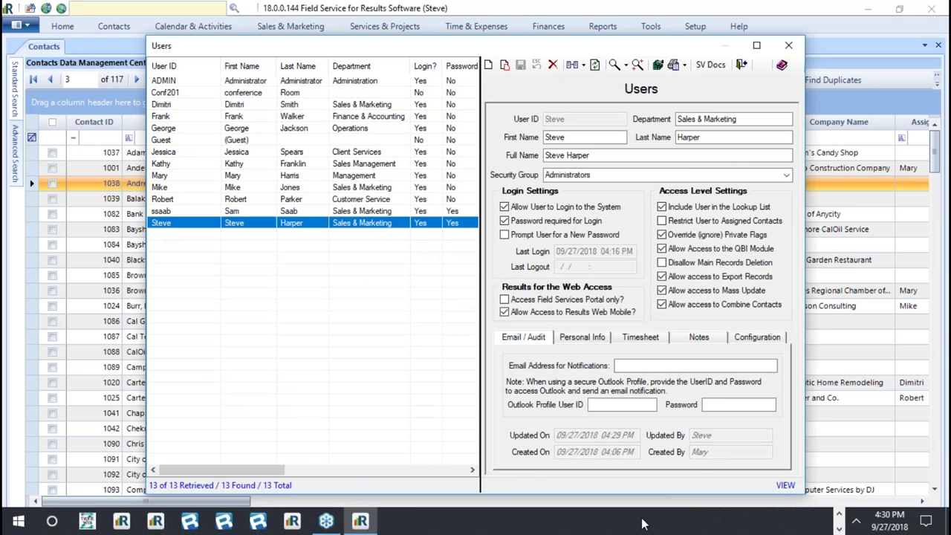
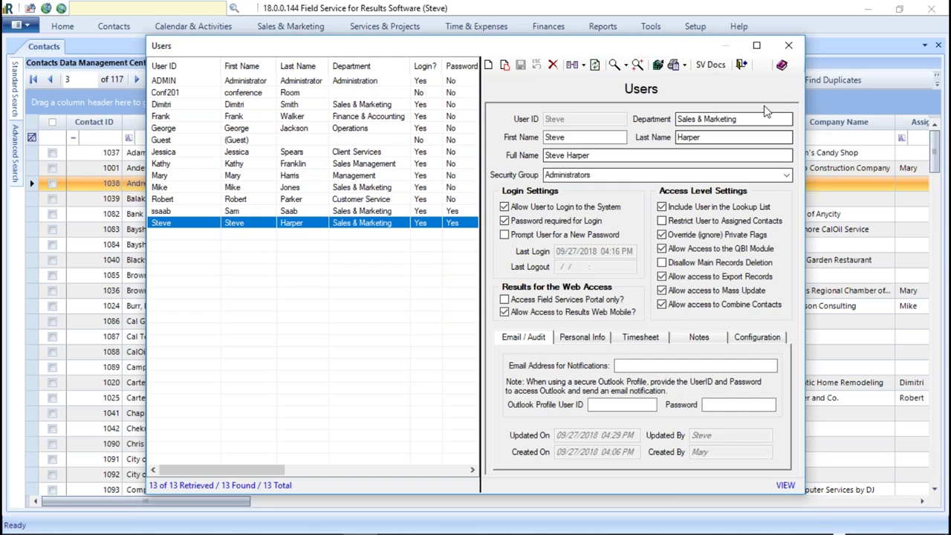
- Close the Users window and open Mass Update for all 117 selected contacts
left_click(789, 45)
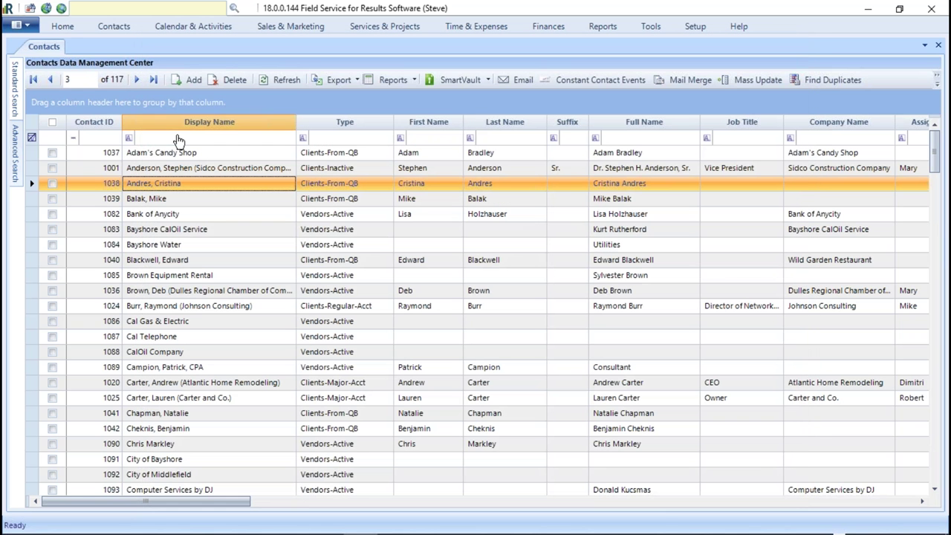
left_click(49, 123)
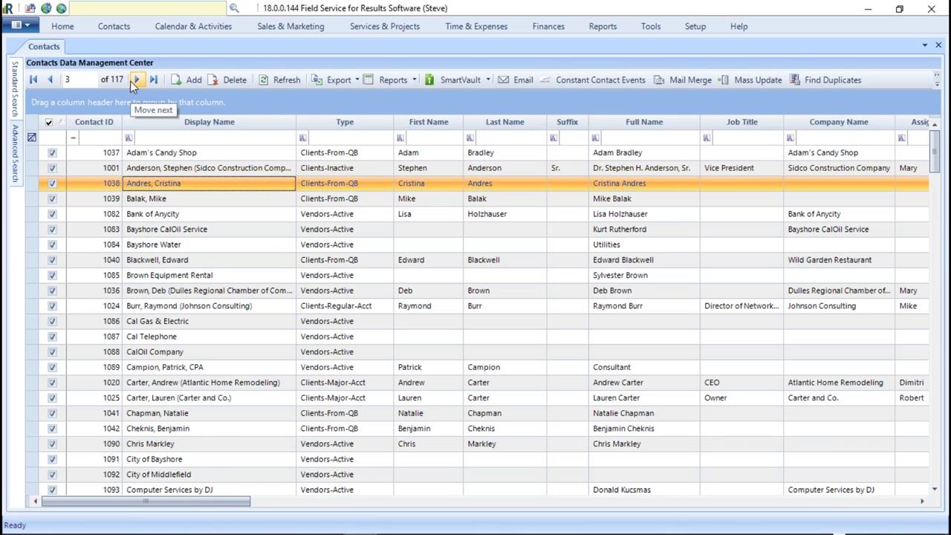
left_click(751, 79)
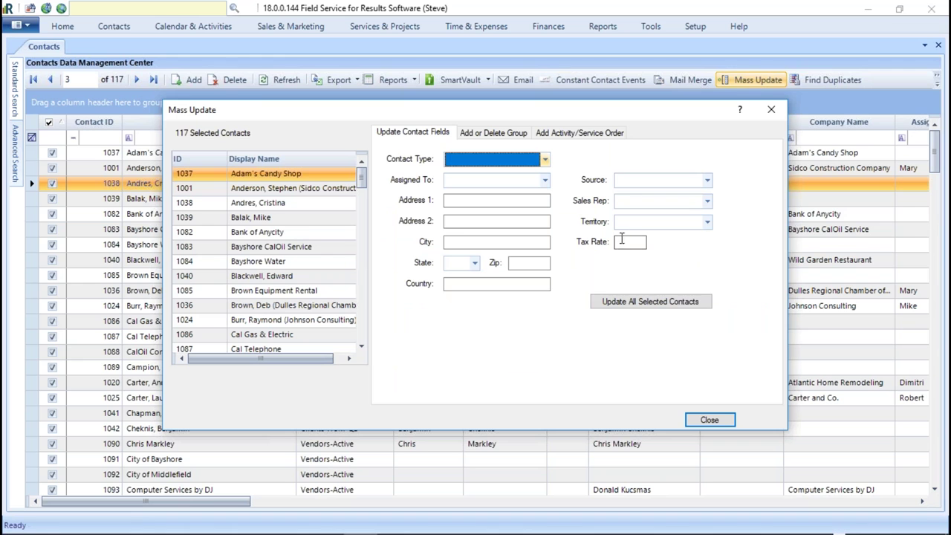
- Review the Mass Update Tax Rate, Add or Delete Group and Add Activity/Service Order options, then close it
left_click(630, 242)
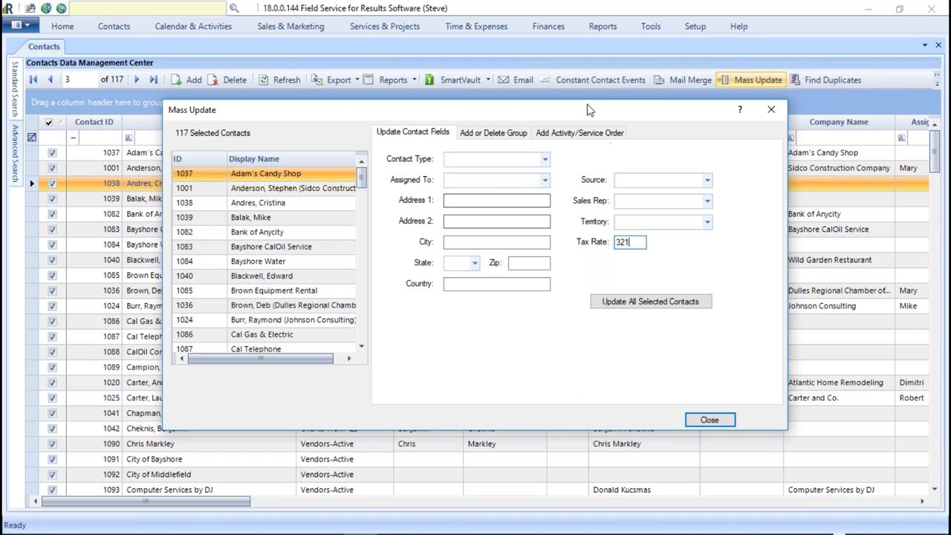
left_click(492, 132)
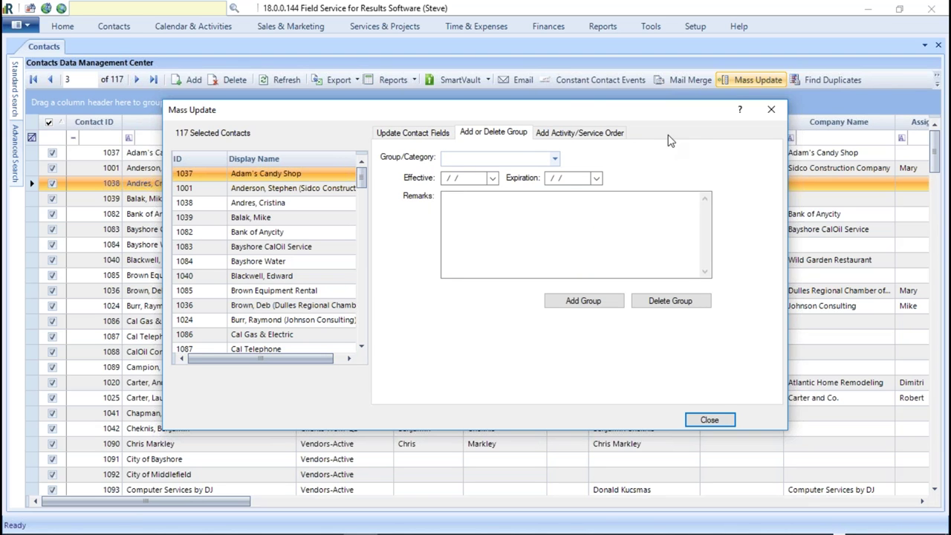
left_click(589, 134)
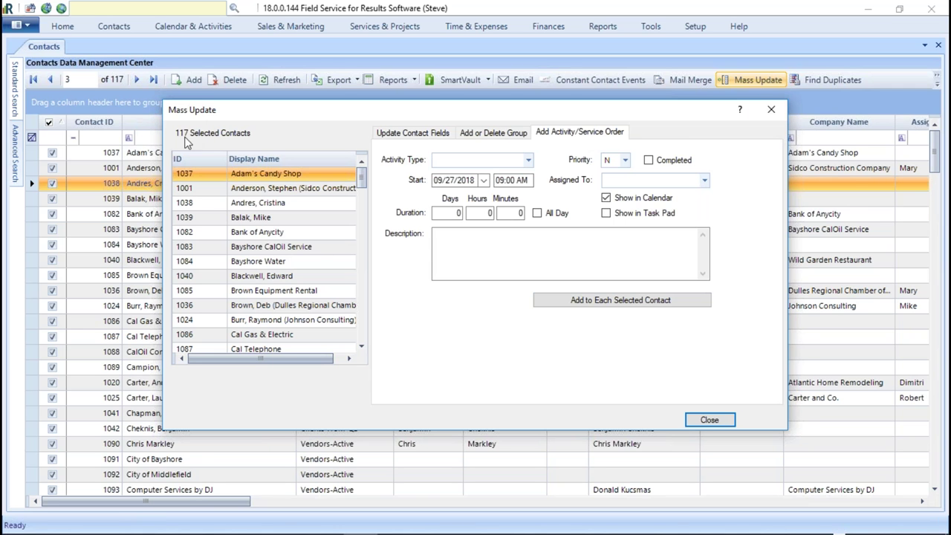
left_click(773, 108)
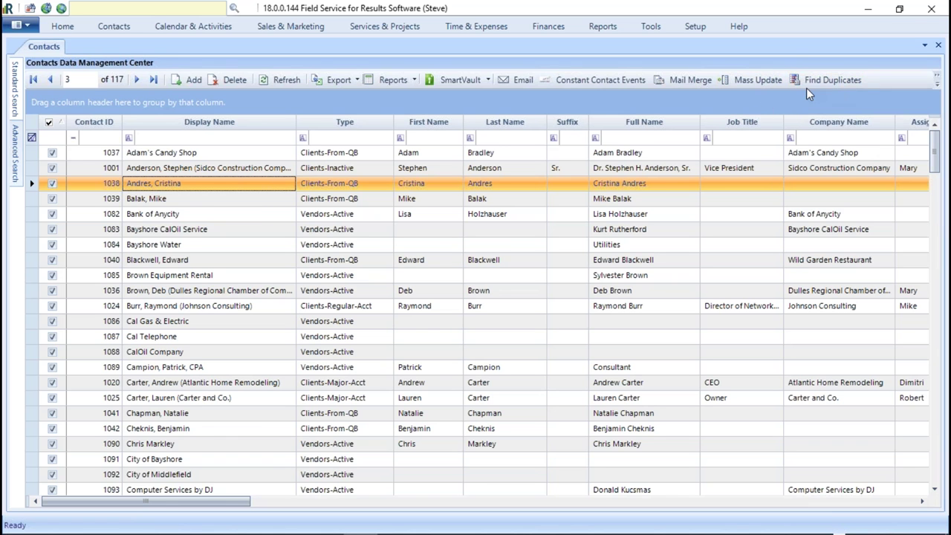
- Try Combine Contacts, dismiss the at-most-6-records warning, and untick all contacts
left_click(937, 82)
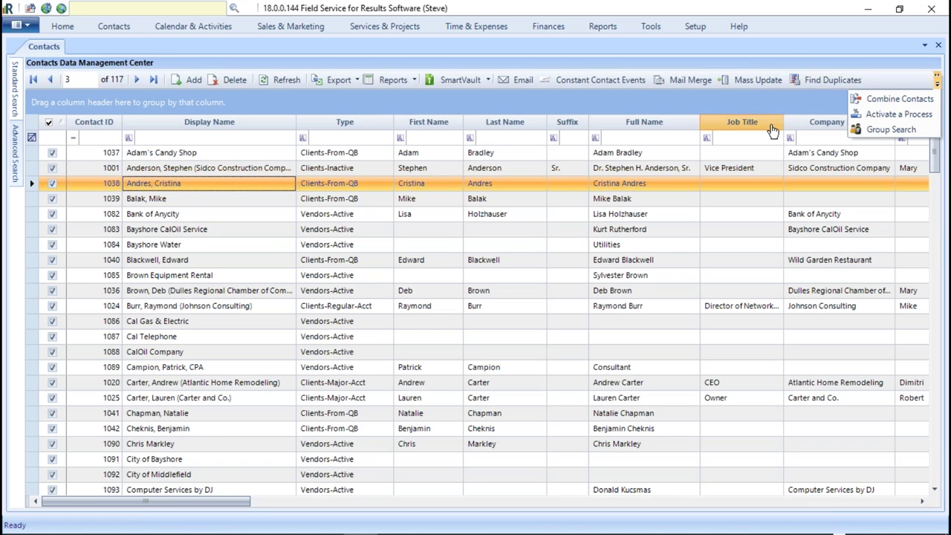
left_click(924, 99)
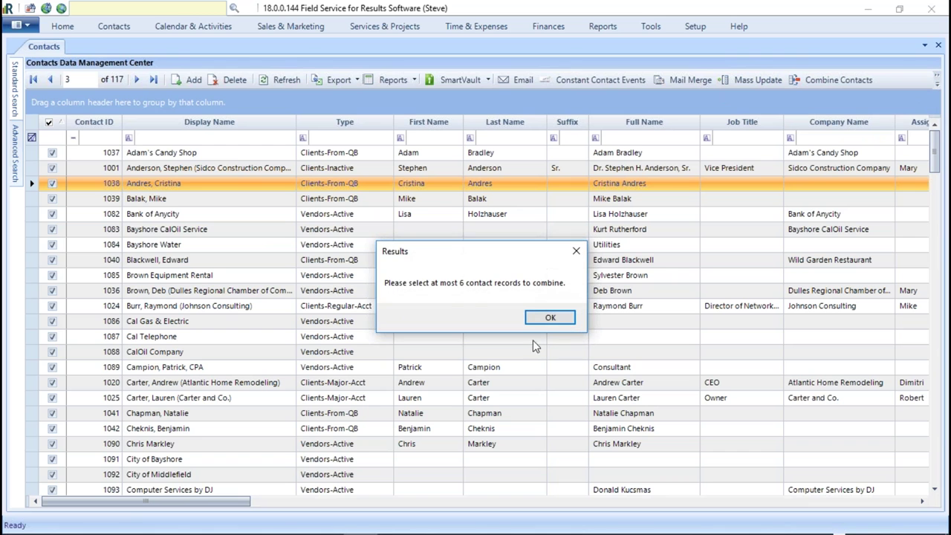
left_click(550, 318)
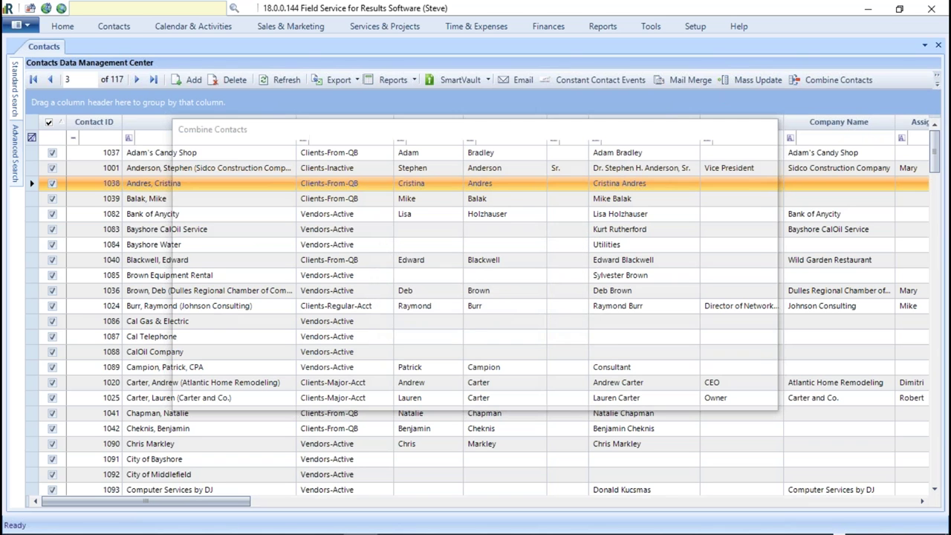
left_click(567, 321, "ctrl")
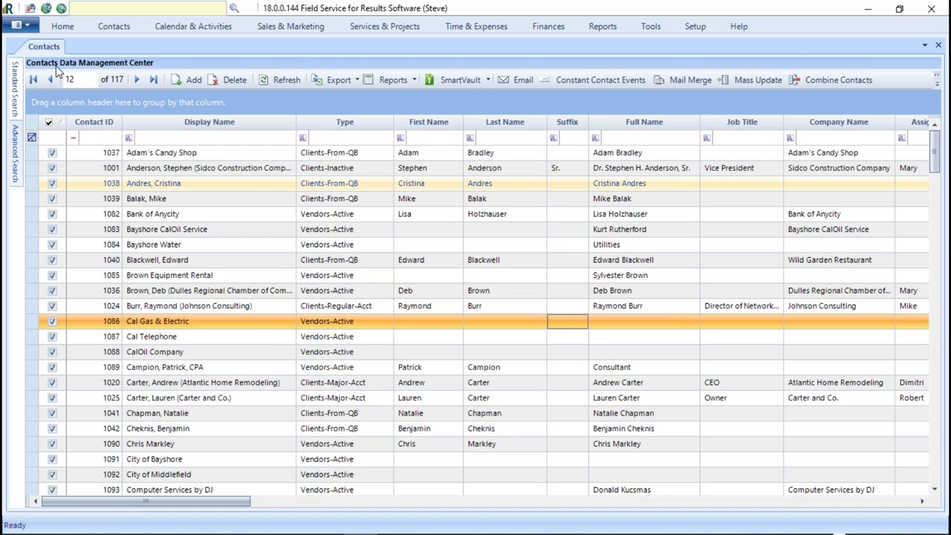
left_click(48, 122)
- Find duplicate contacts using the Phonetic First and Last Name criterion
left_click(936, 81)
left_click(895, 100)
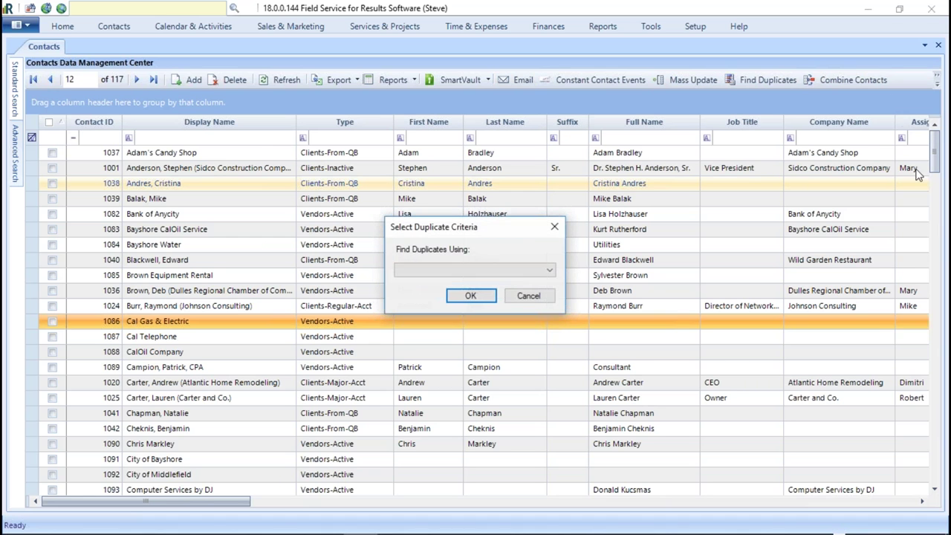
left_click(550, 270)
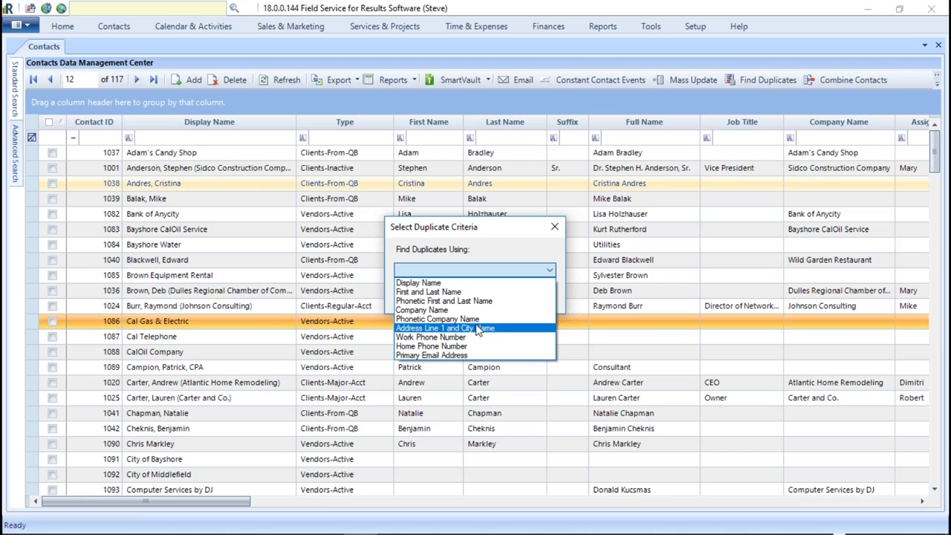
left_click(443, 301)
left_click(463, 294)
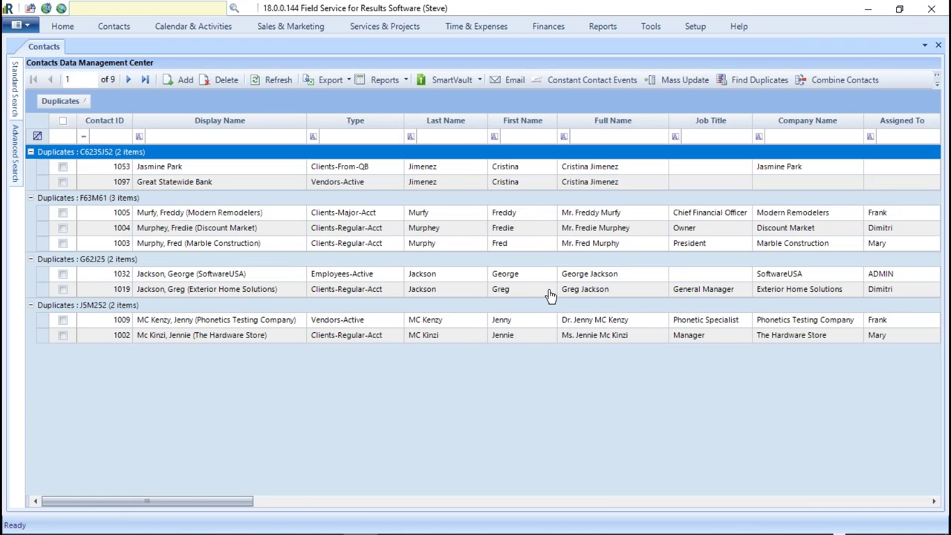
- Inspect the duplicate groups and tick the three-item group's records 1005, 1004 and 1003
left_click(423, 244)
left_click(424, 227)
left_click(428, 215)
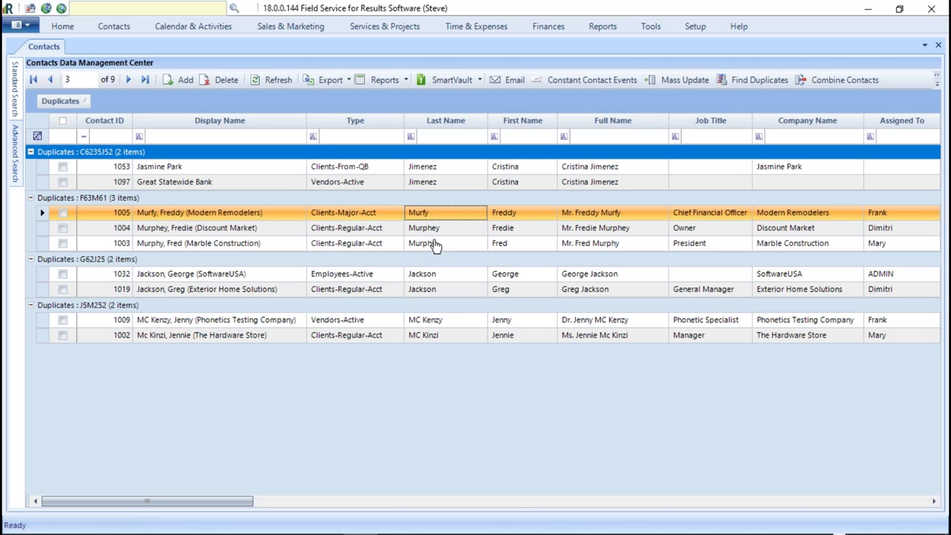
left_click(434, 321)
left_click(435, 336)
left_click(502, 321)
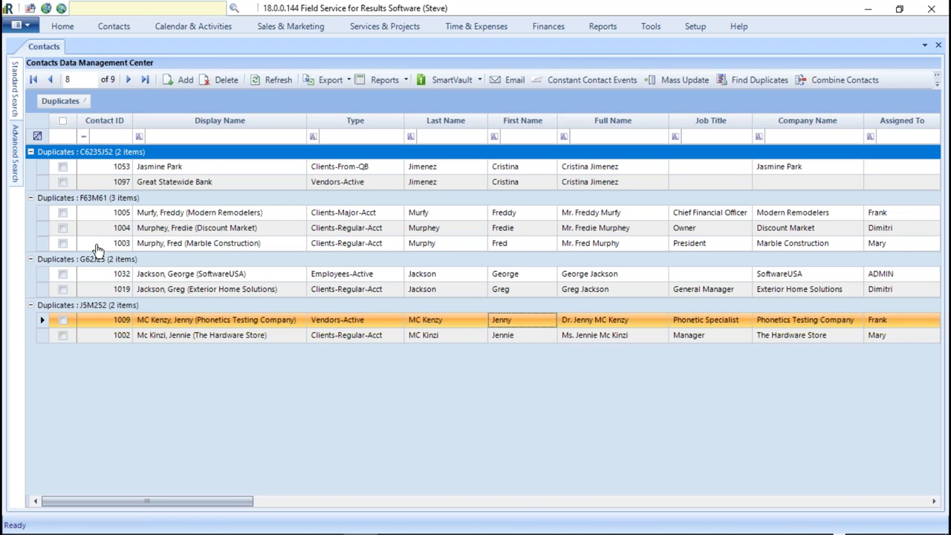
left_click(63, 212)
left_click(63, 228)
left_click(63, 243)
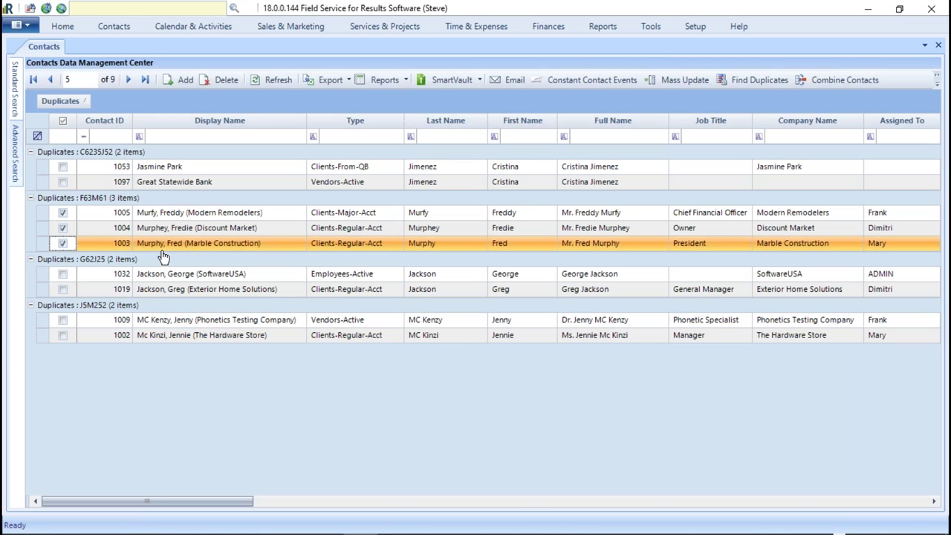
- Open Combine Contacts for the three ticked records and enlarge the window
left_click(828, 87)
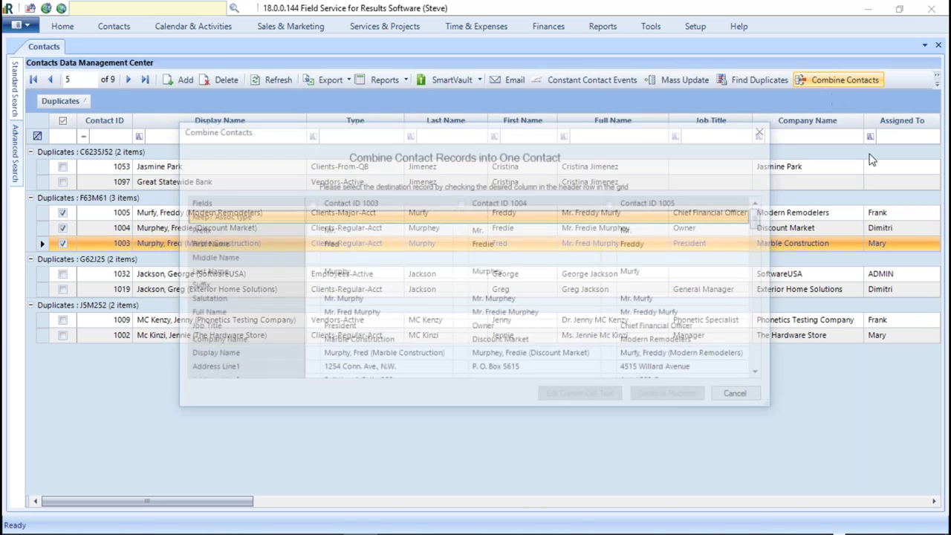
left_click_drag(407, 136, 387, 27)
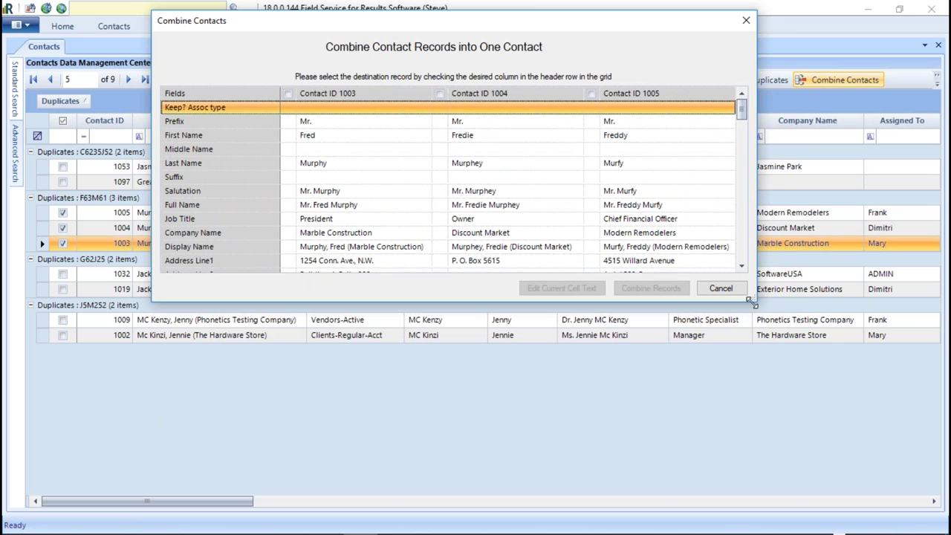
left_click_drag(750, 301, 943, 499)
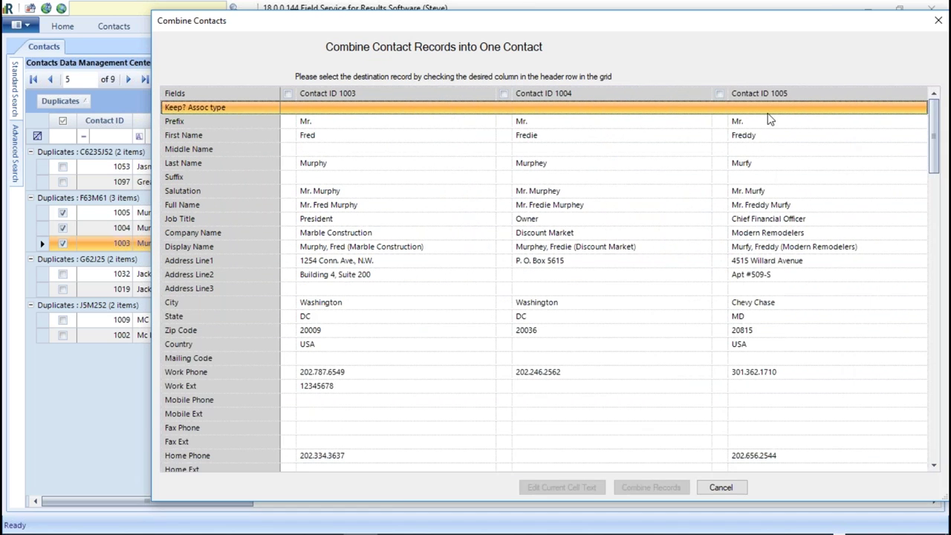
- Keep contact 1004, exclude 1003's Address Line2, Work Ext and Country, then close without merging
left_click(504, 94)
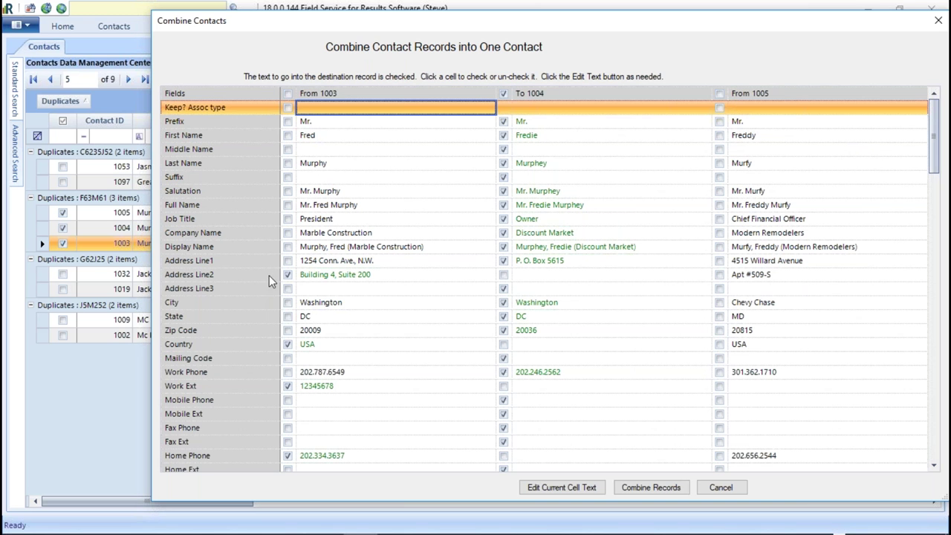
left_click(288, 274)
left_click(287, 385)
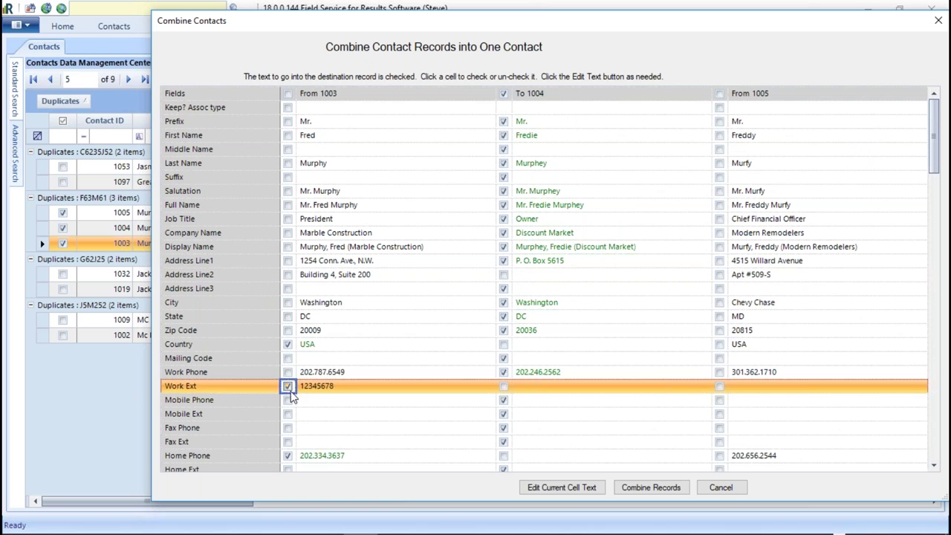
left_click(288, 344)
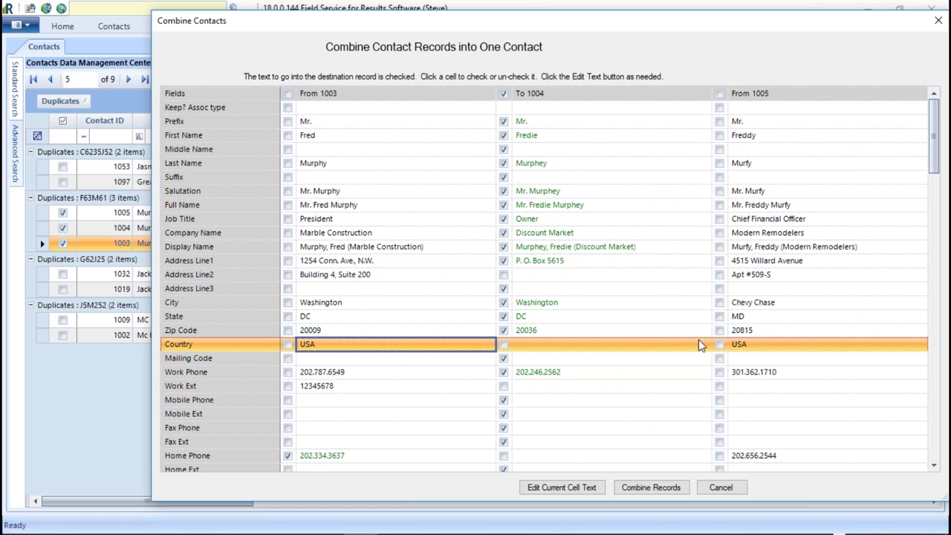
left_click(938, 20)
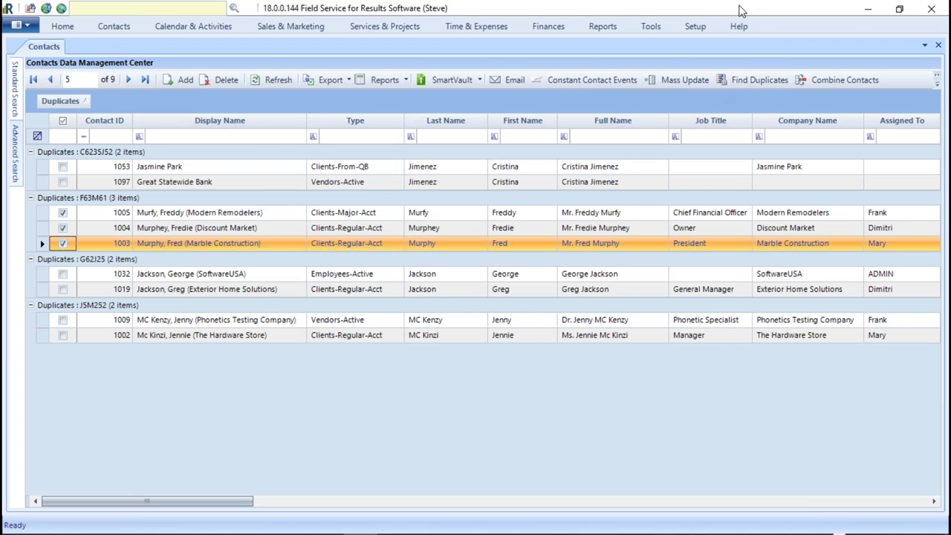
- Re-maximize the program window, open Setup > Security, and select the logged-in user's account
key("super+Down")
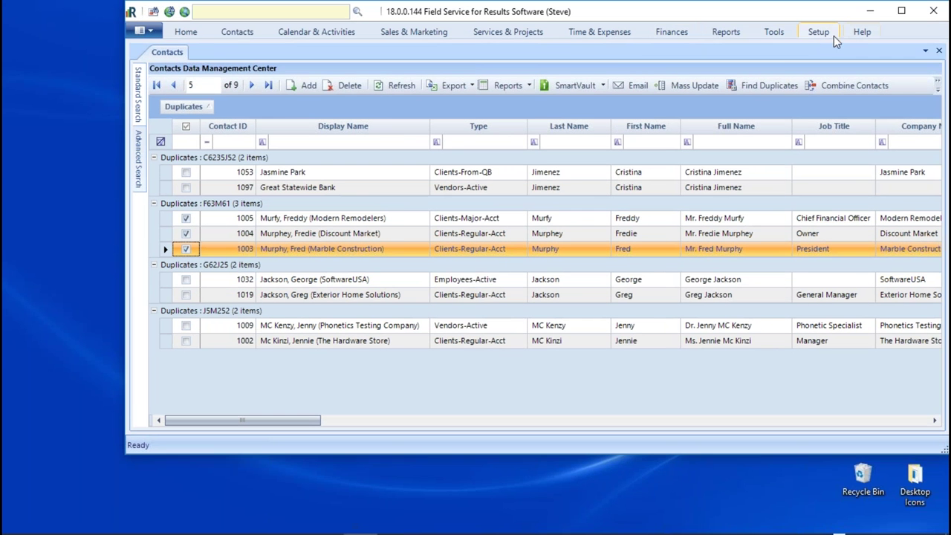
left_click(818, 32)
left_click(901, 11)
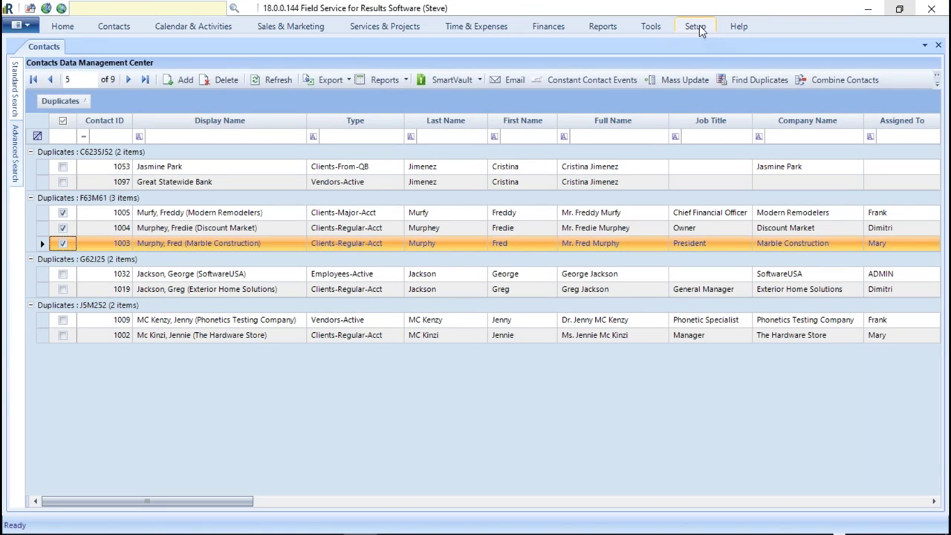
left_click(696, 27)
left_click(340, 63)
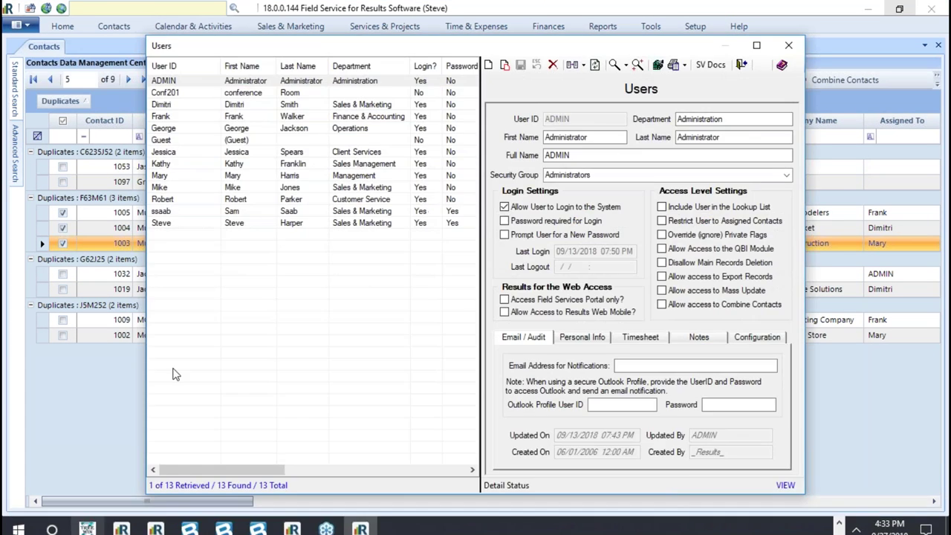
left_click(156, 223)
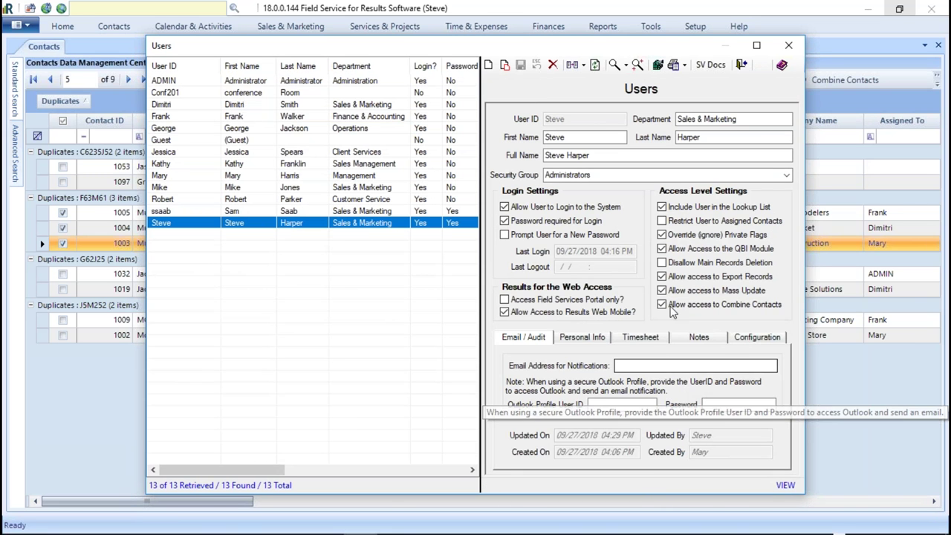
- Review the user's Email/Audit, Personal Info, Timesheet, Notes and Configuration tabs, then open Conference Room 201
left_click(657, 365)
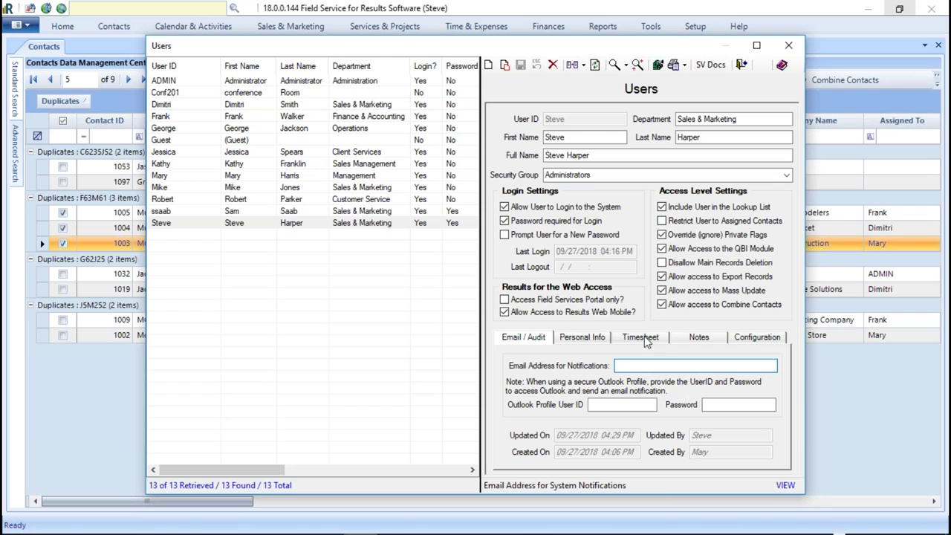
left_click(645, 367)
left_click(597, 339)
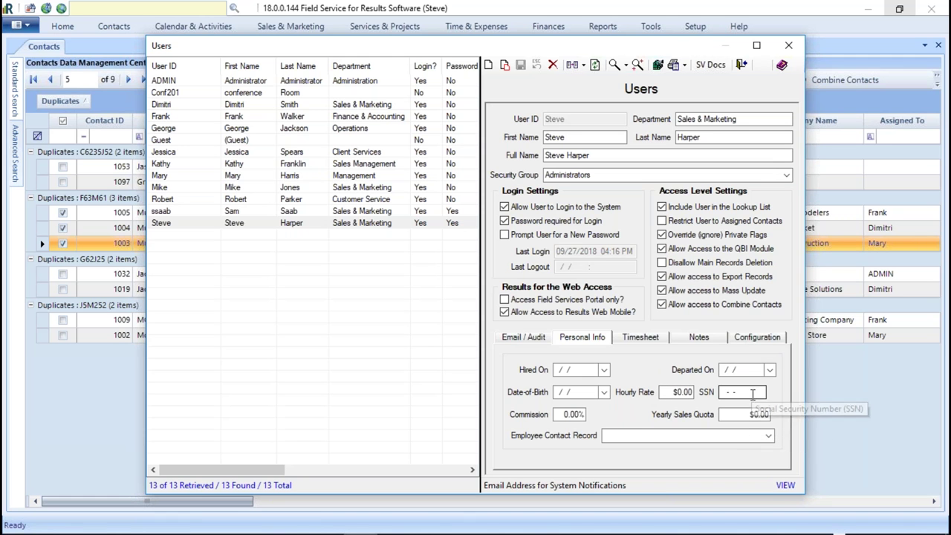
left_click(640, 337)
left_click(699, 338)
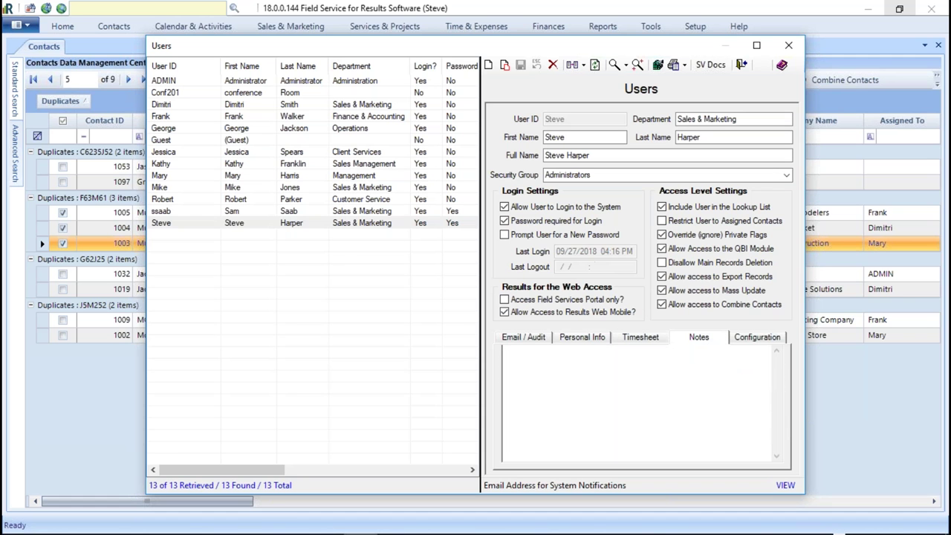
left_click(761, 339)
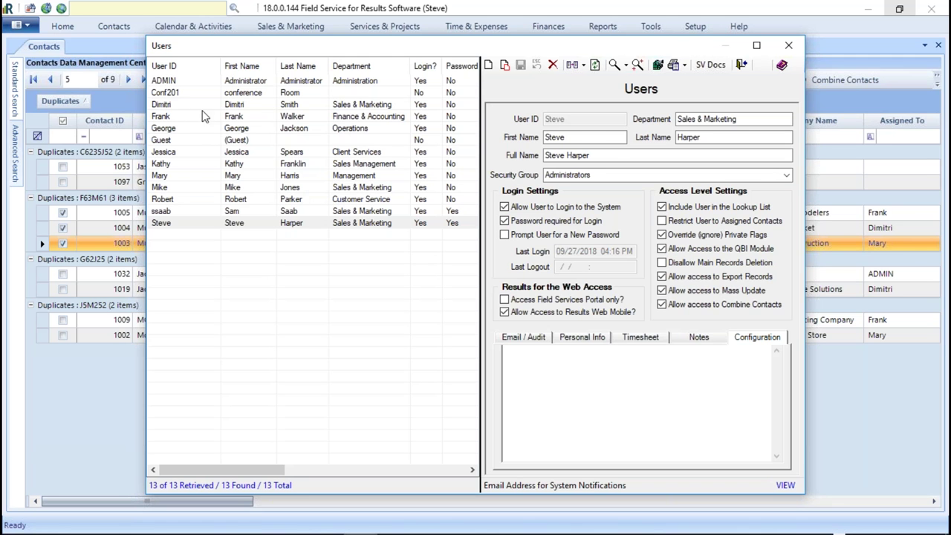
left_click(182, 94)
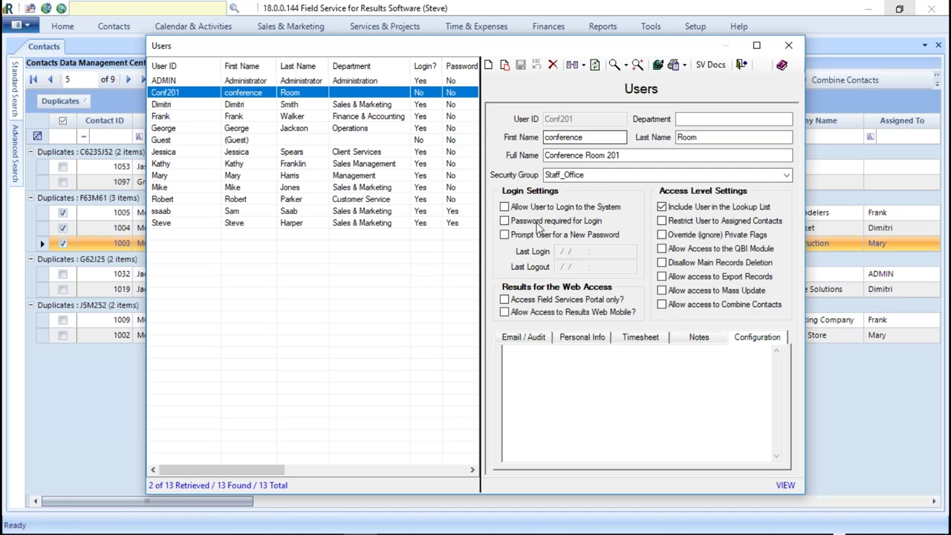
- Save Conference Room 201 with Allow User to Login left off and close the Users window
left_click(504, 207)
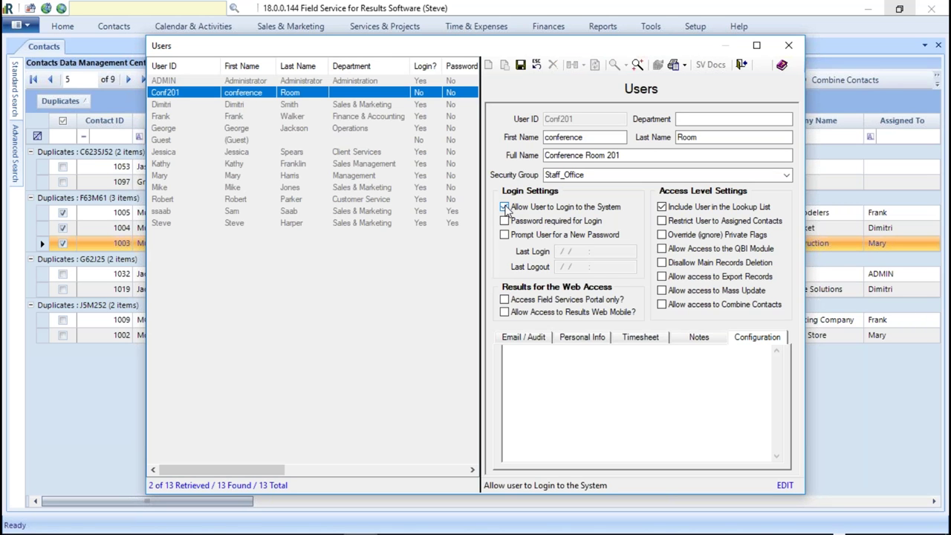
left_click(504, 207)
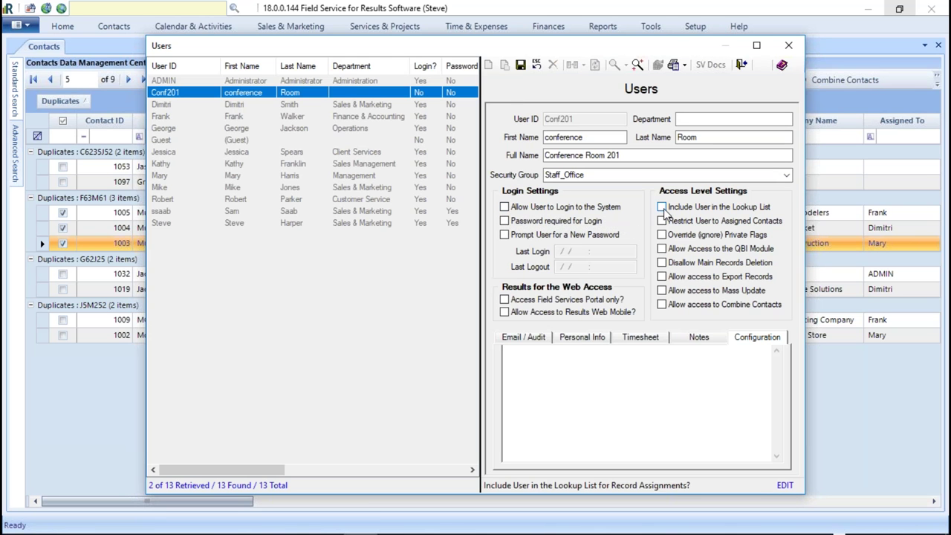
left_click(794, 51)
left_click(792, 48)
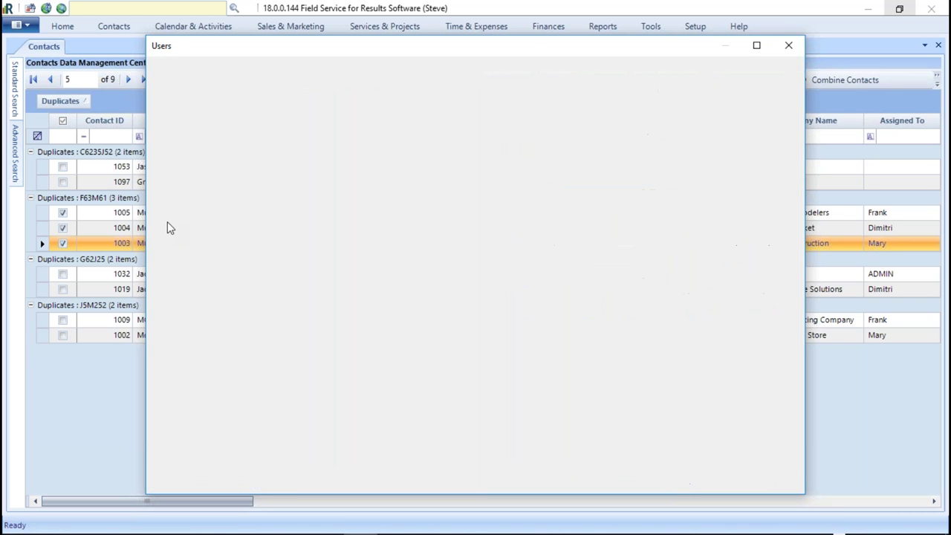
left_click(113, 26)
- Show Conference Room 201's calendar beside the logged-in user's in day view for Friday, September 28
left_click(192, 26)
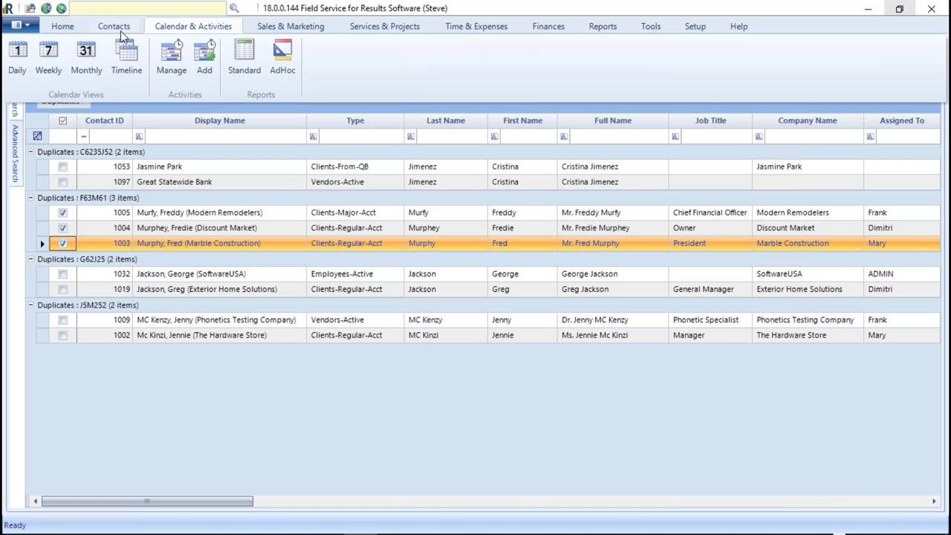
left_click(17, 53)
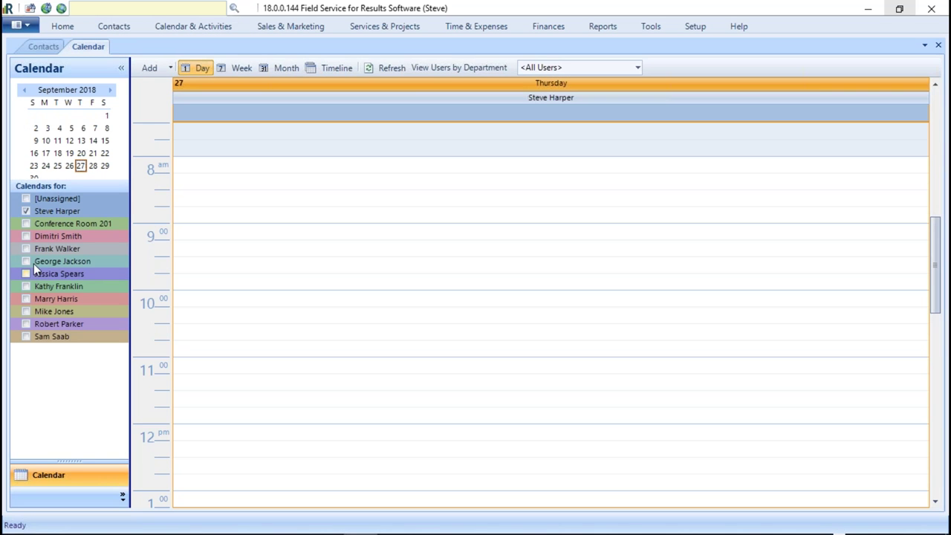
left_click(26, 224)
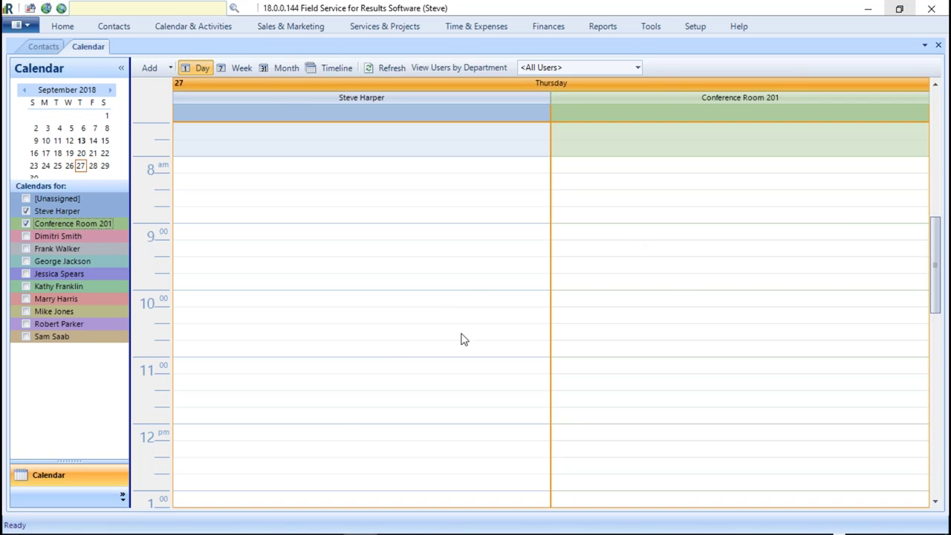
left_click(93, 166)
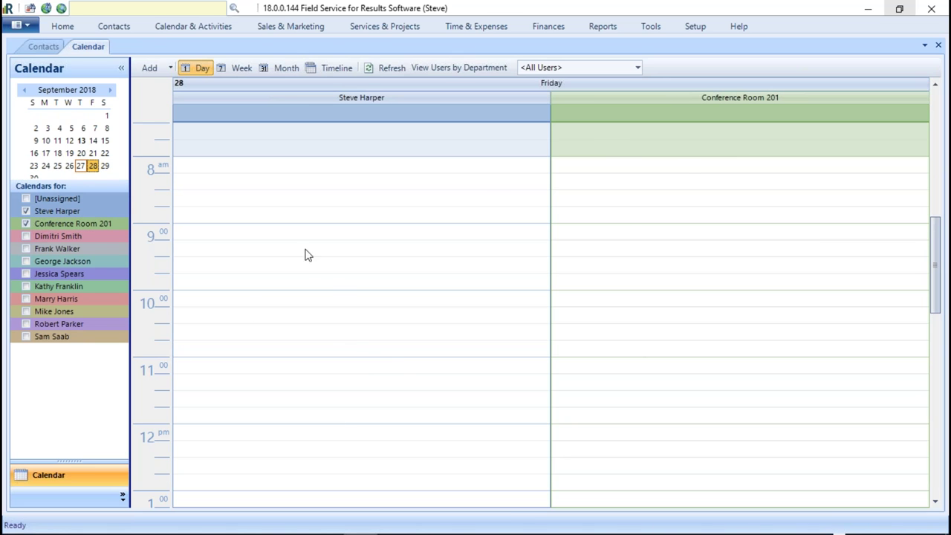